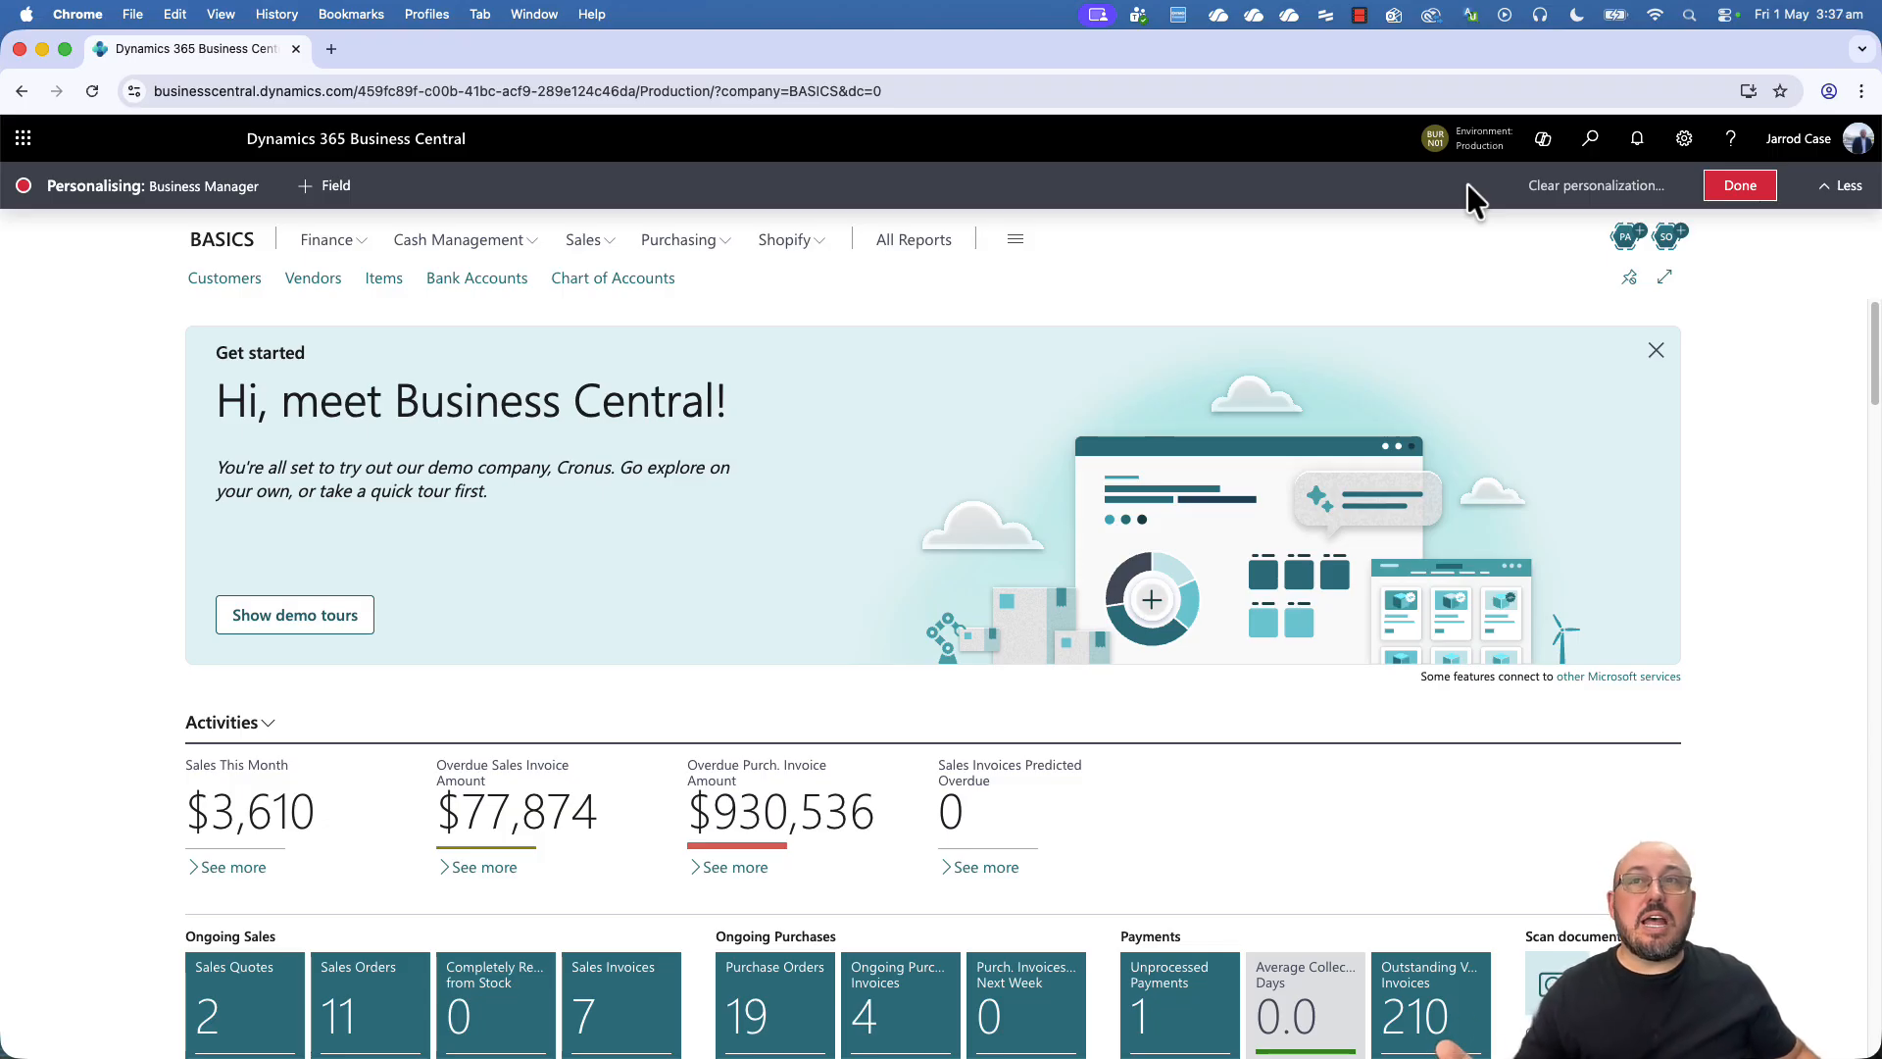
Dismiss the large Get started banner and hide the Headline part on the Business Manager home page
left_click(1656, 353)
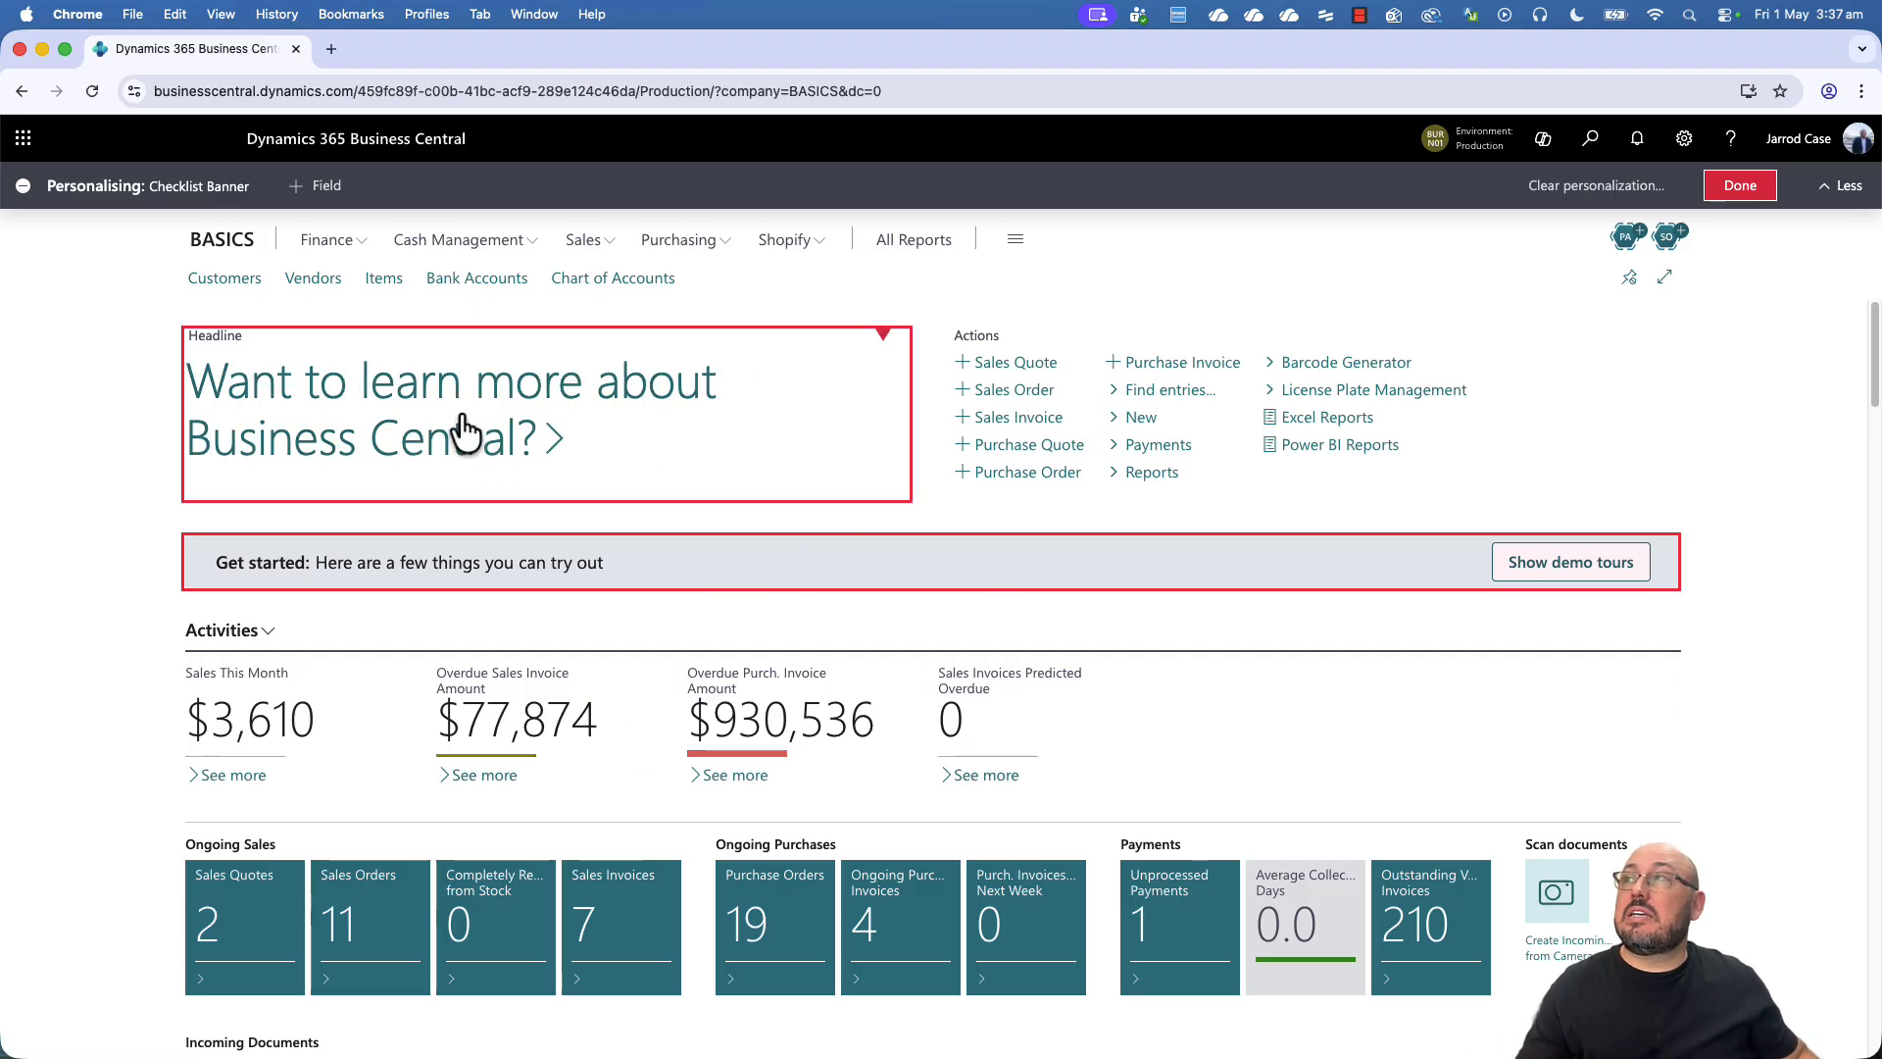
left_click(883, 332)
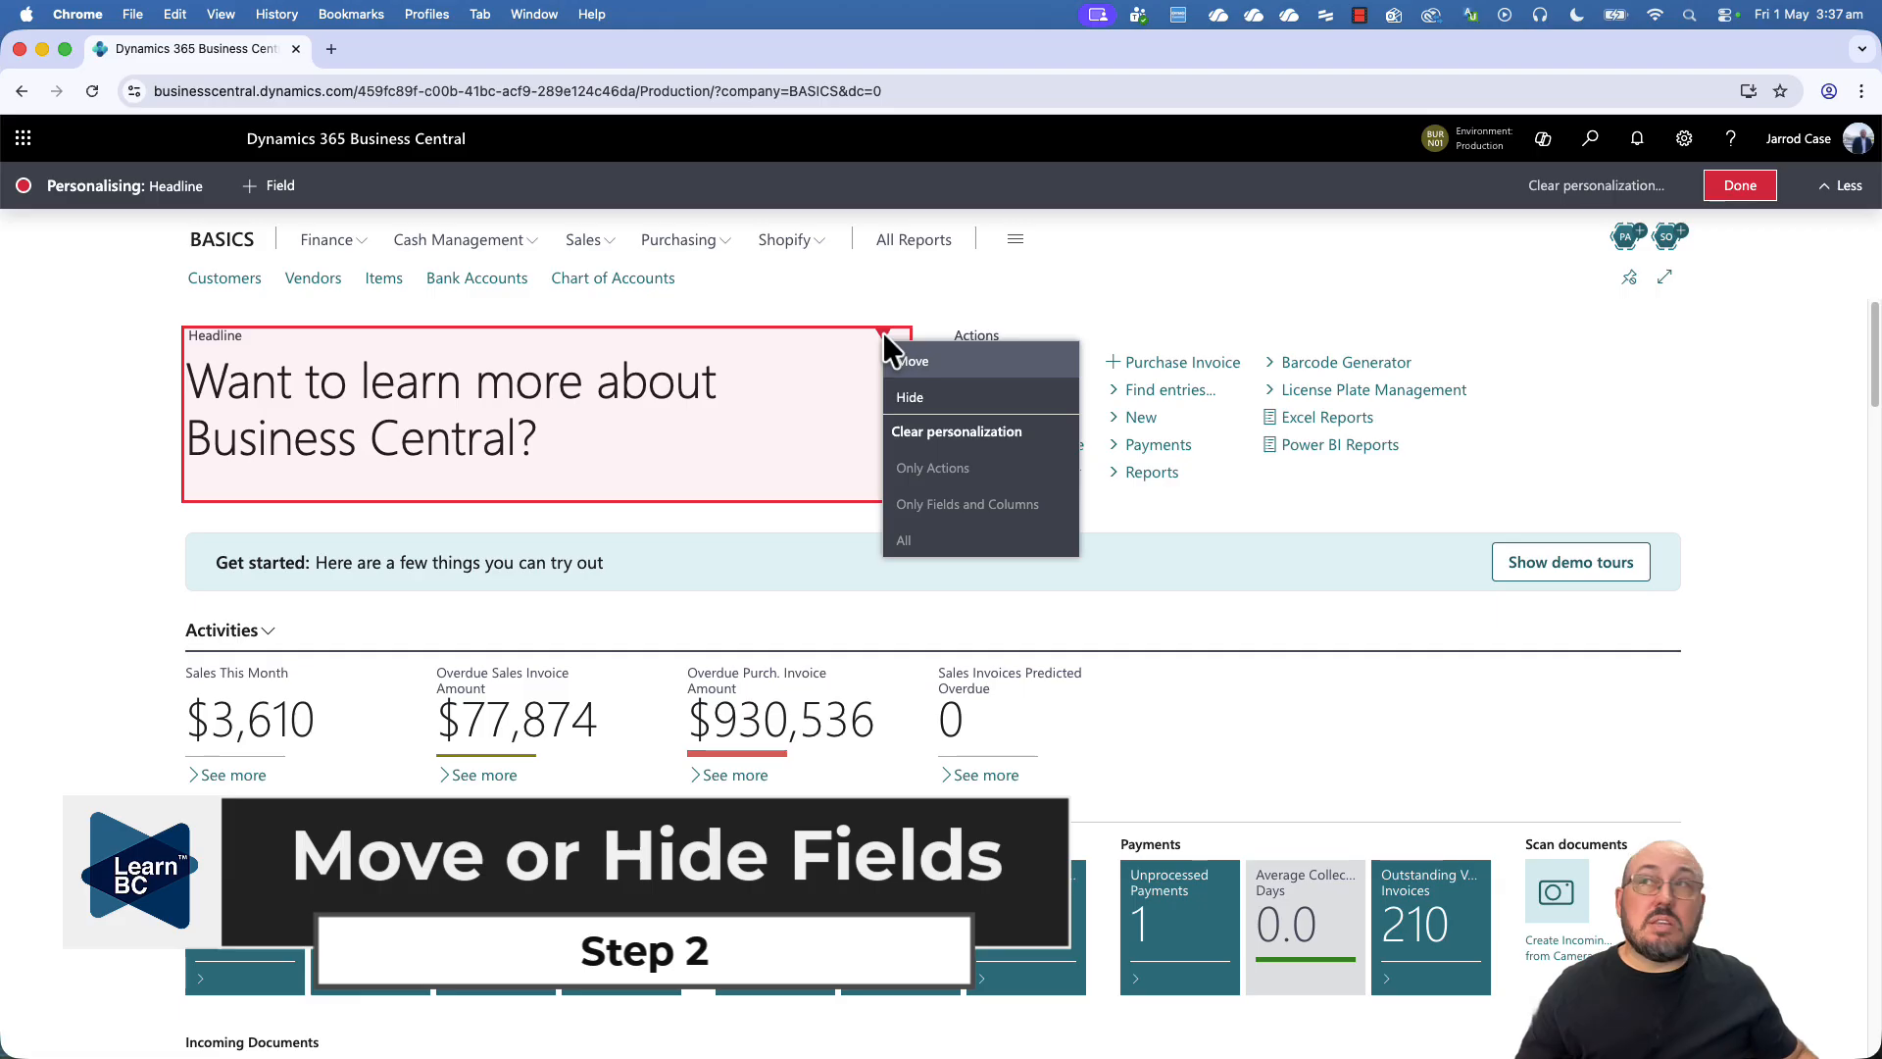
left_click(908, 397)
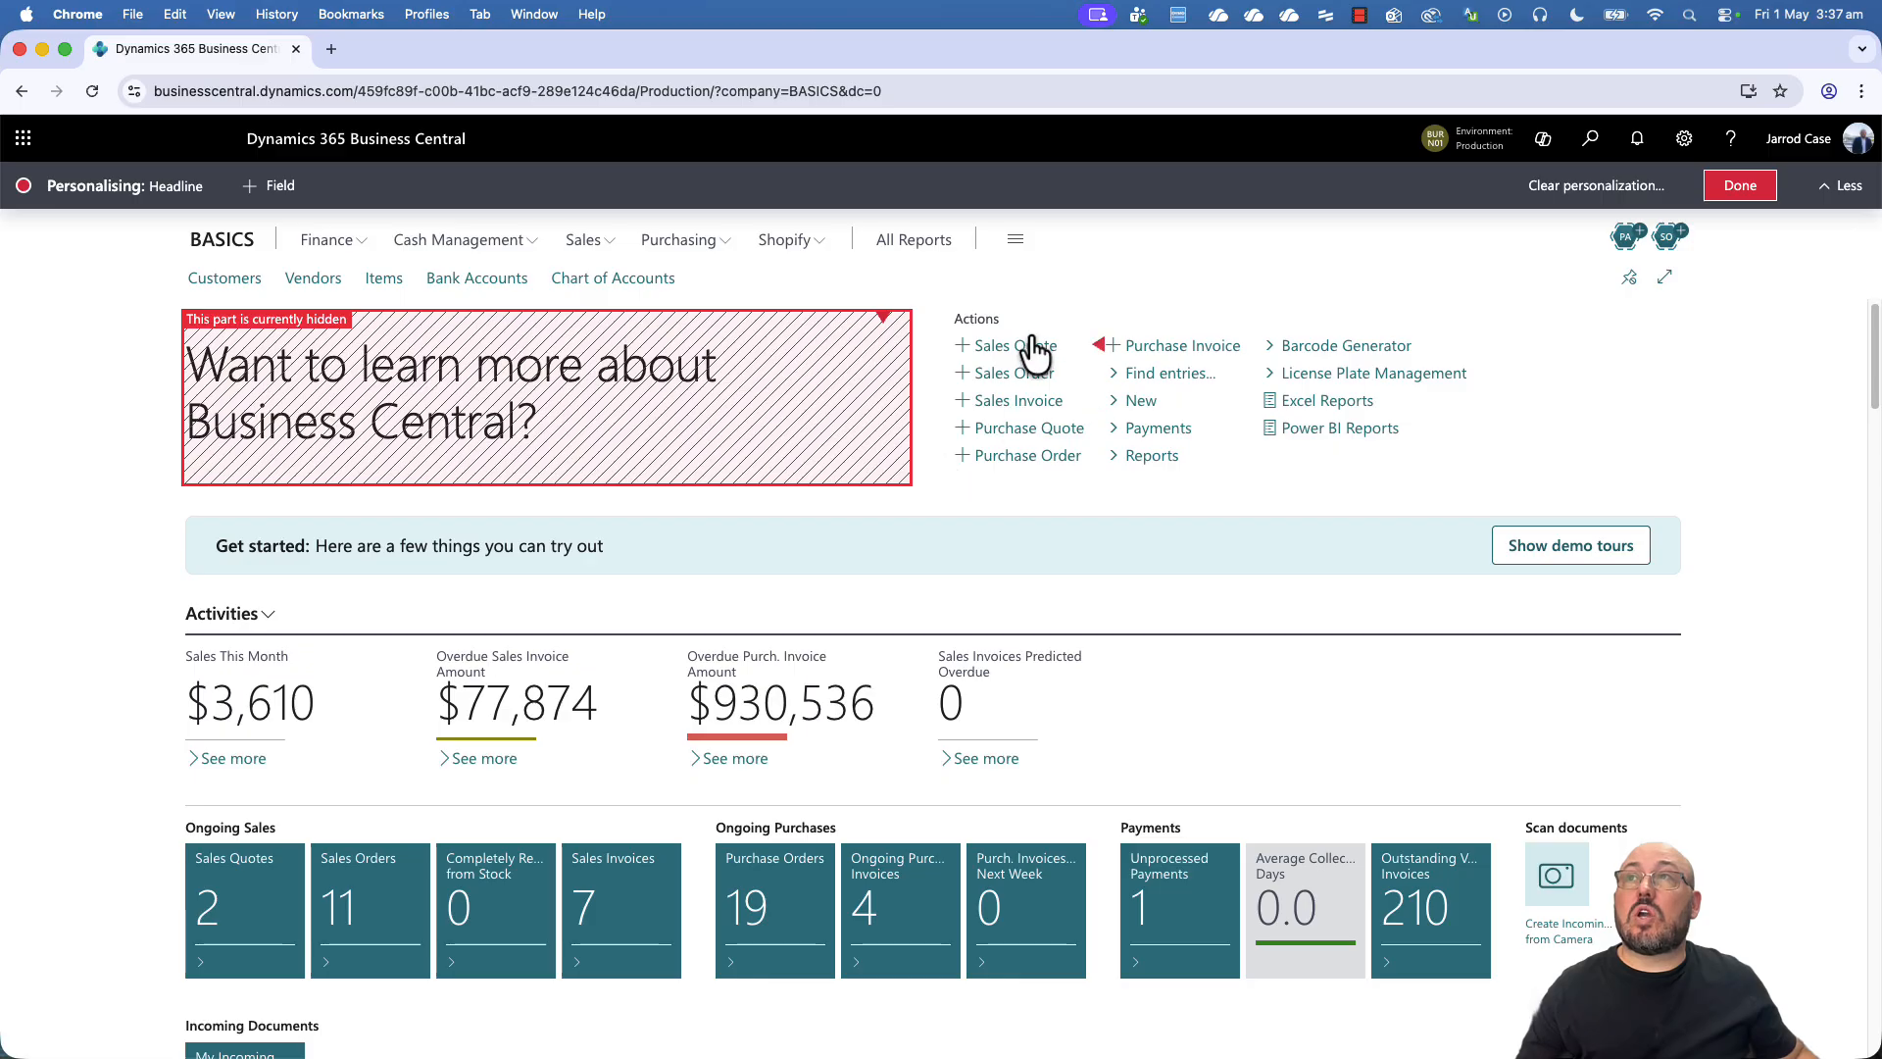
Hide the Sales Invoice, Payments and Excel Reports actions on the home page
left_click(1099, 402)
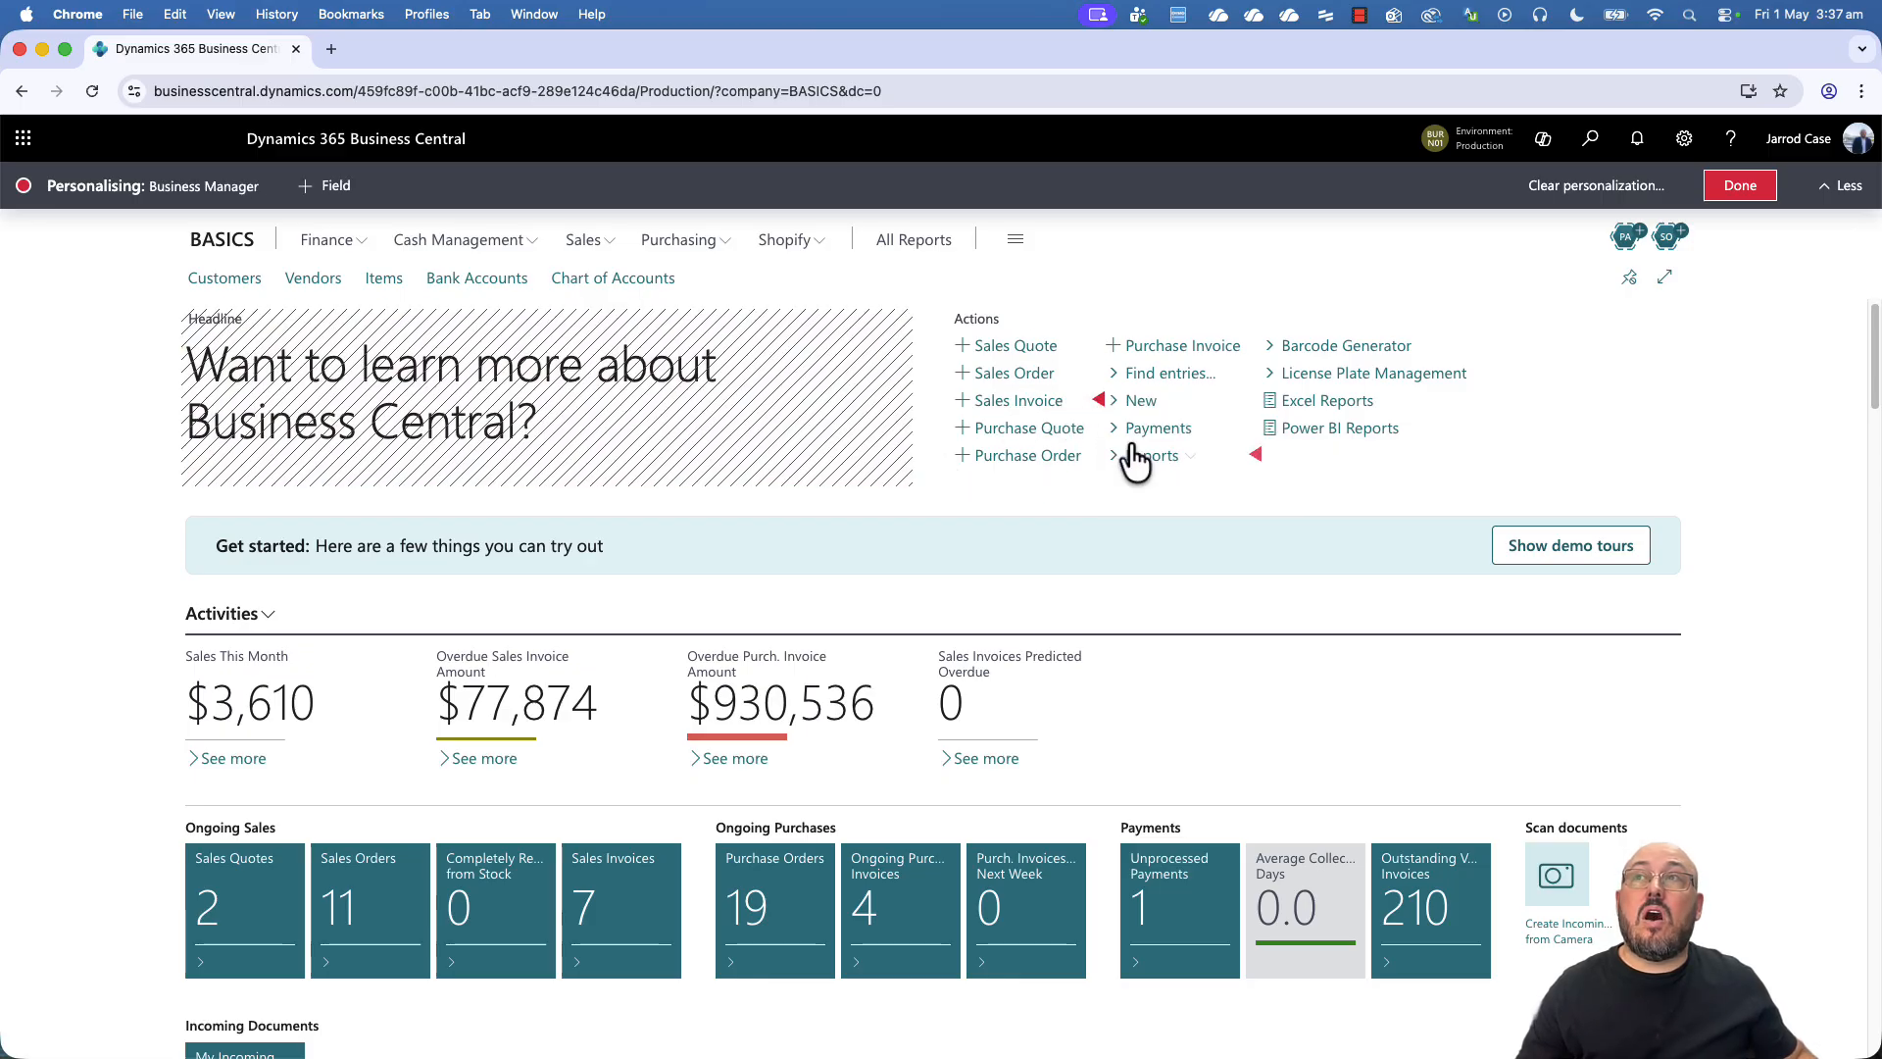
left_click(1256, 428)
left_click(1285, 474)
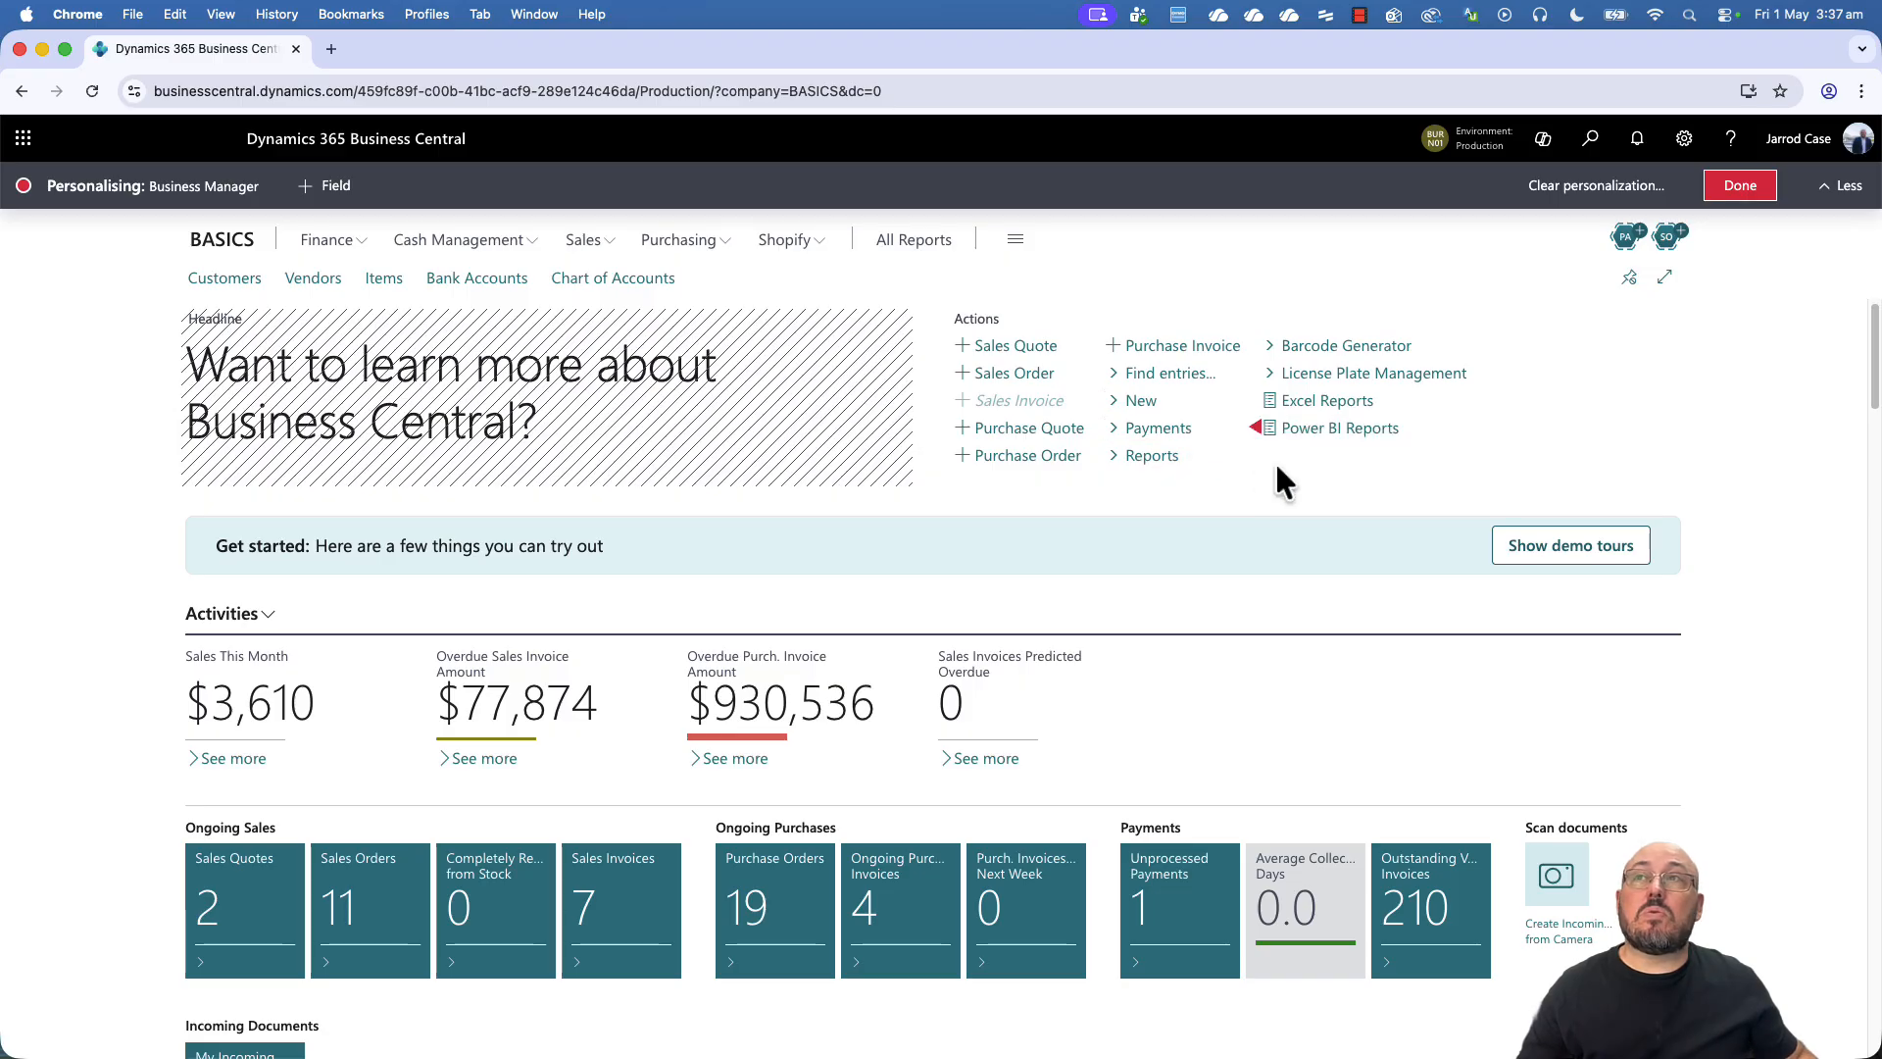
left_click(1501, 400)
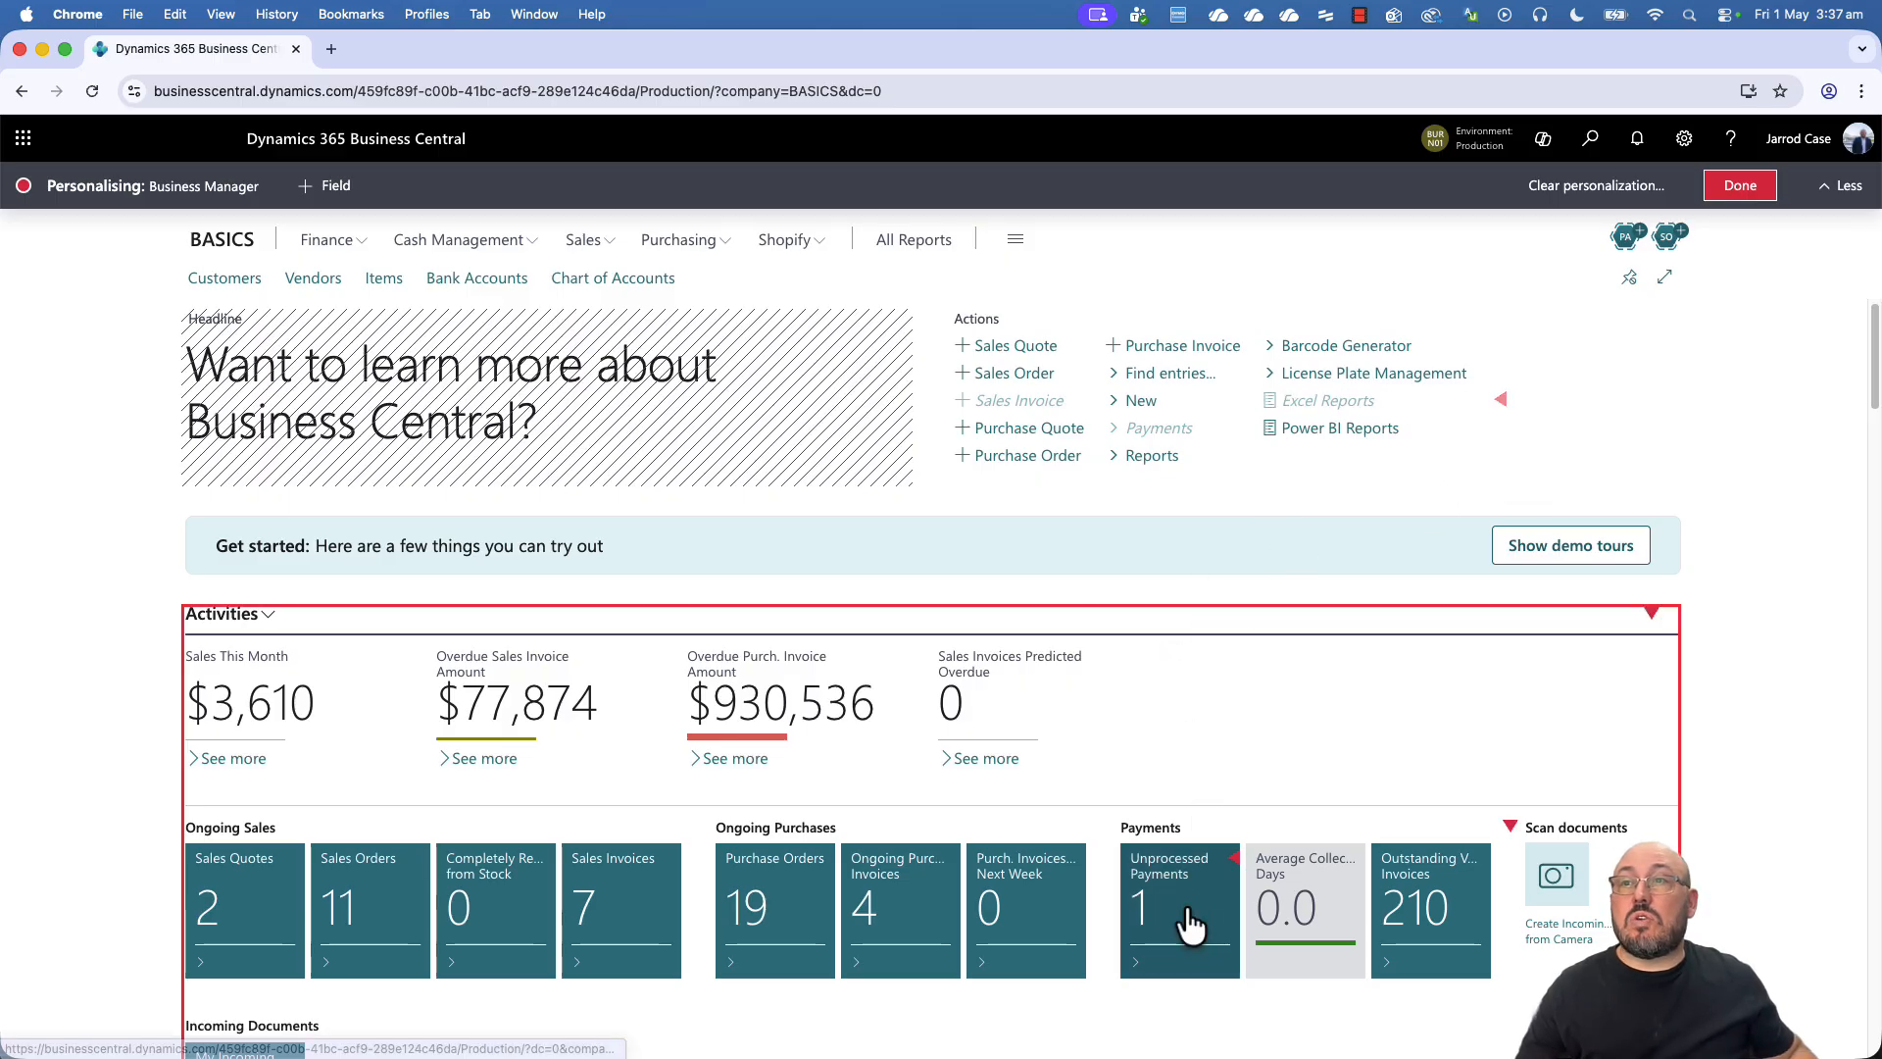
Place the outstanding invoices tile first under Payments, and the Favourite Accounts part ahead of Business Performance under Insights
left_click_drag(1458, 917, 1159, 896)
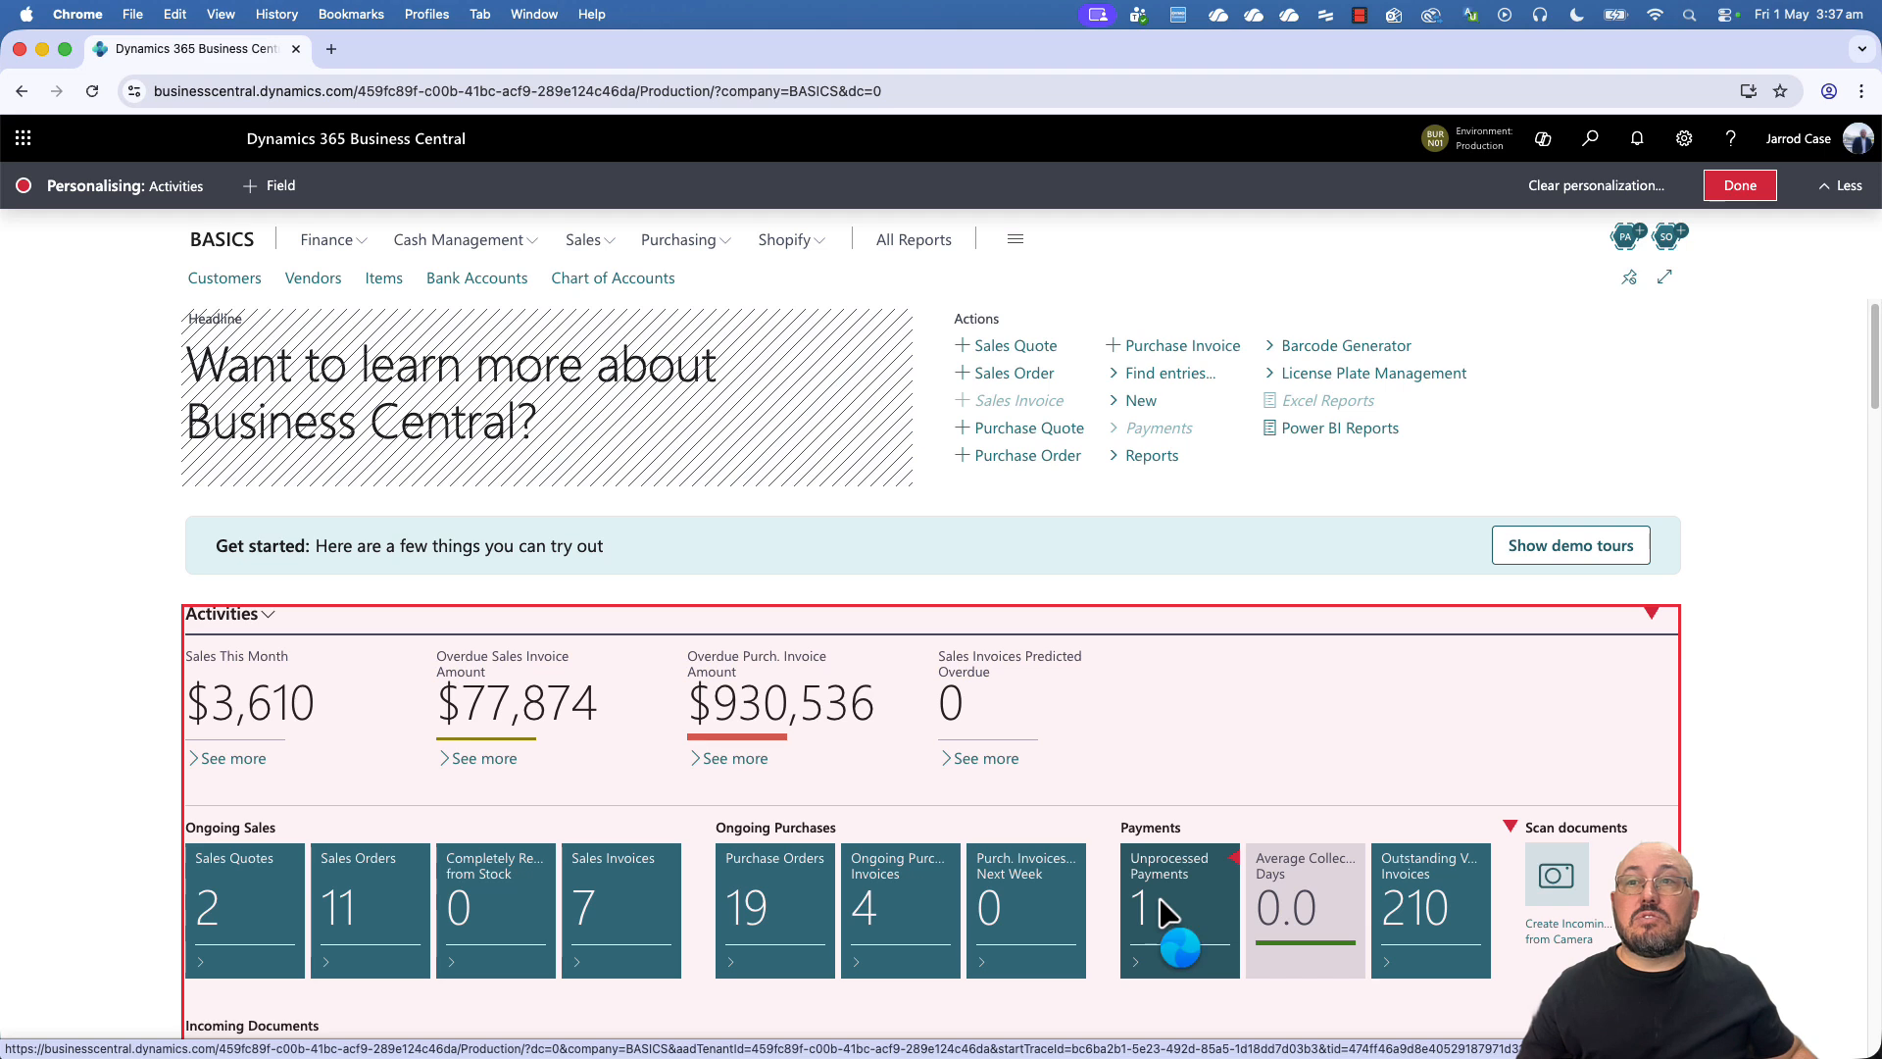
left_click_drag(1484, 914, 1190, 917)
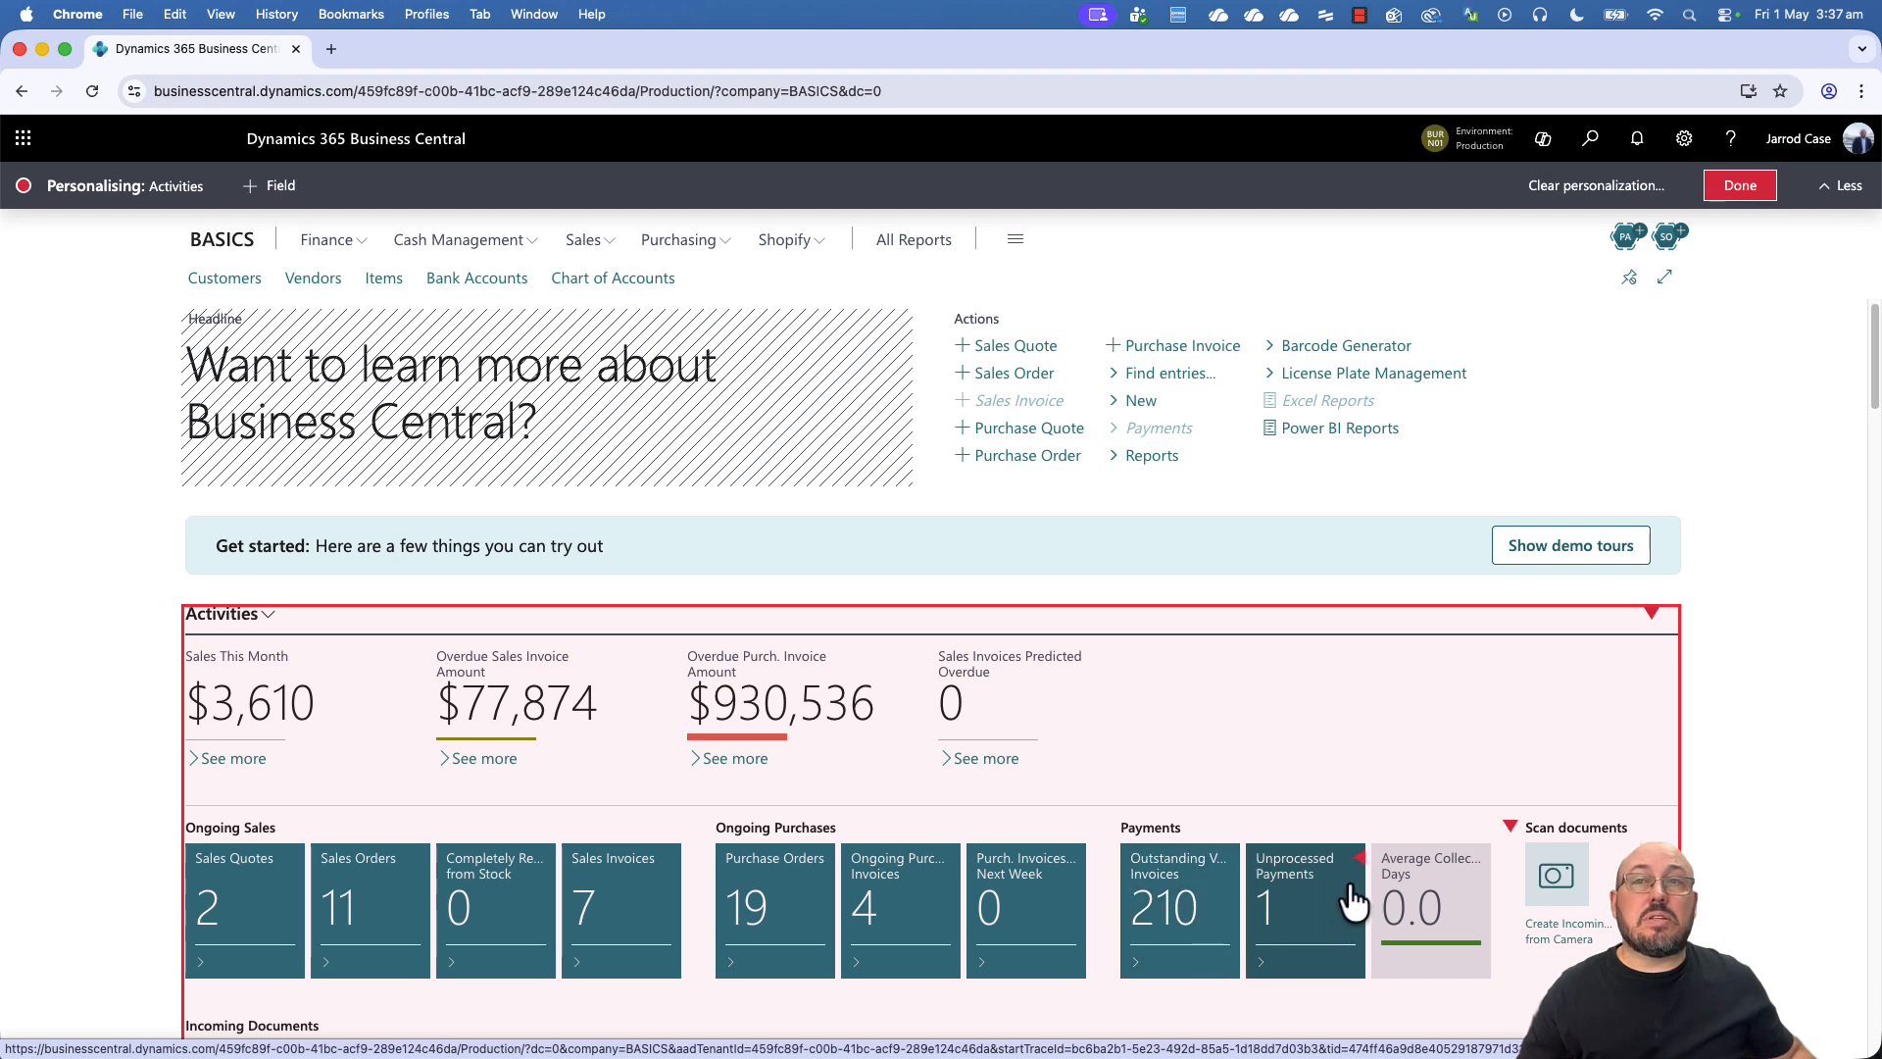
scroll(1351, 893, "down", 10)
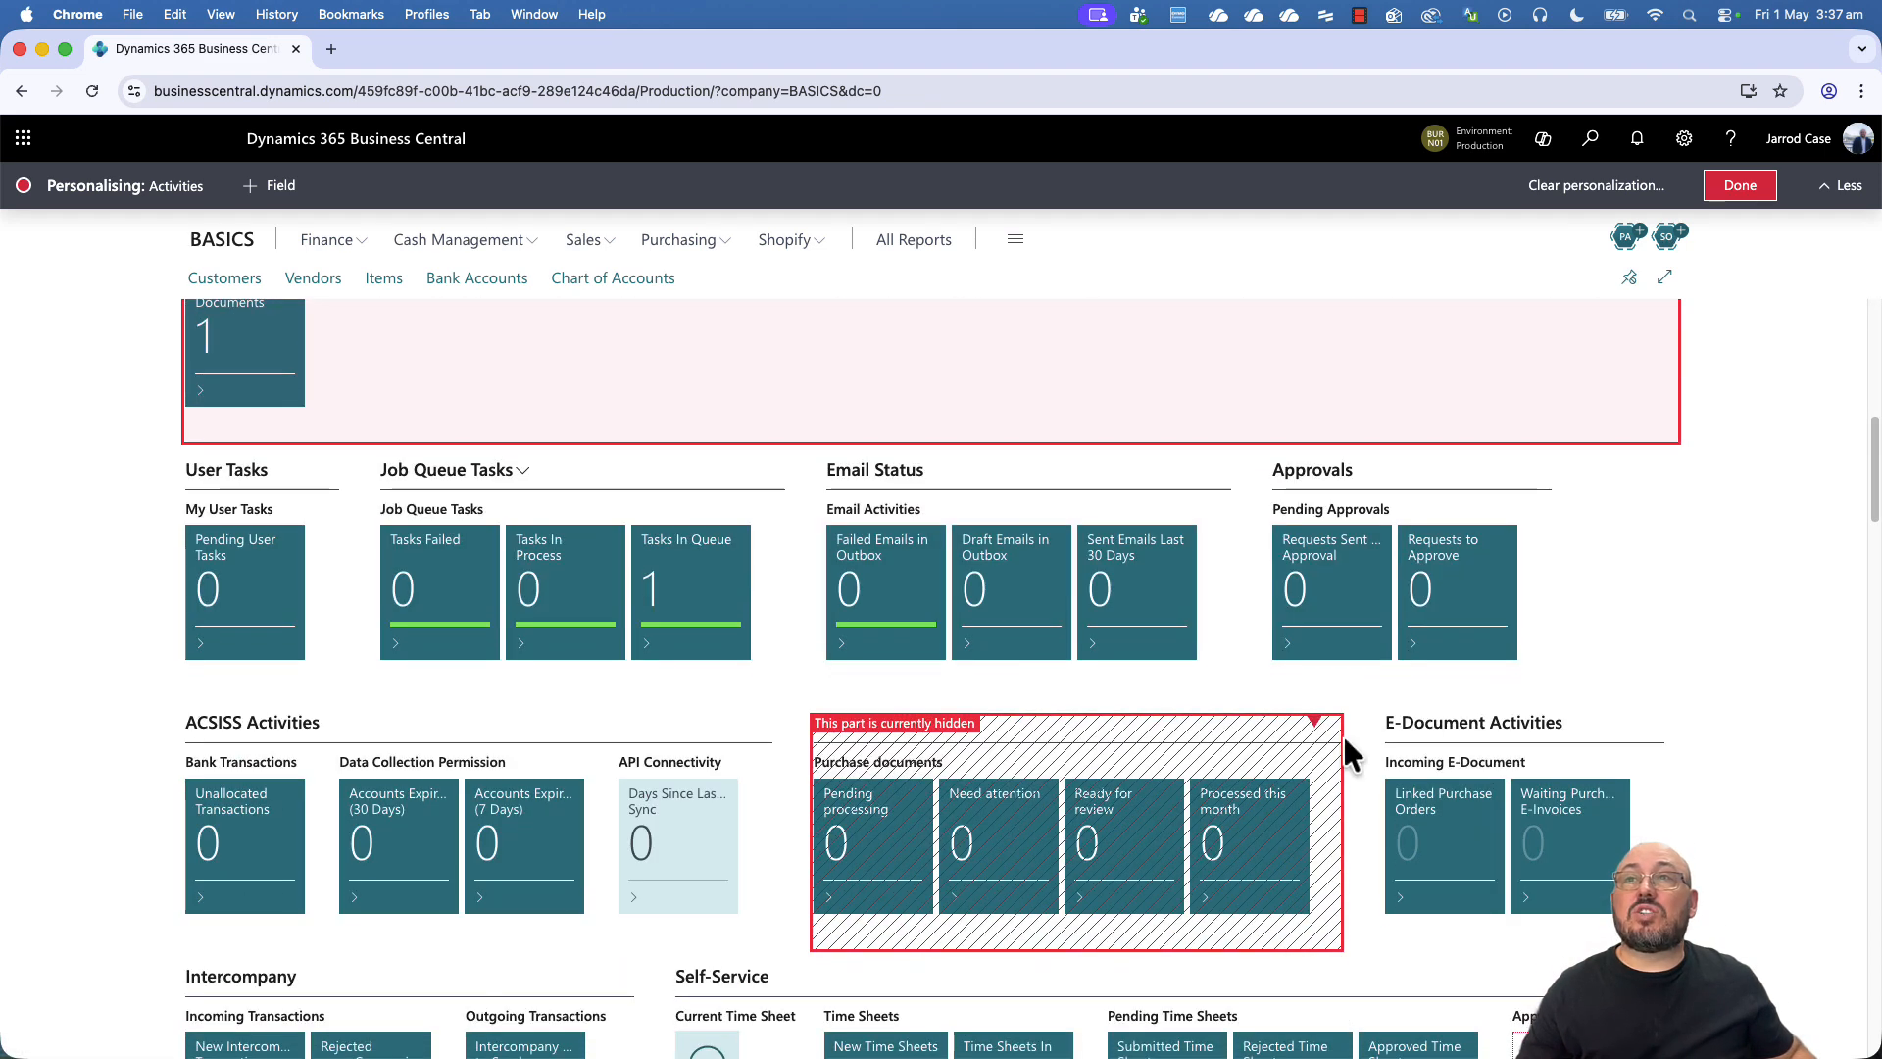
left_click_drag(1421, 578, 874, 549)
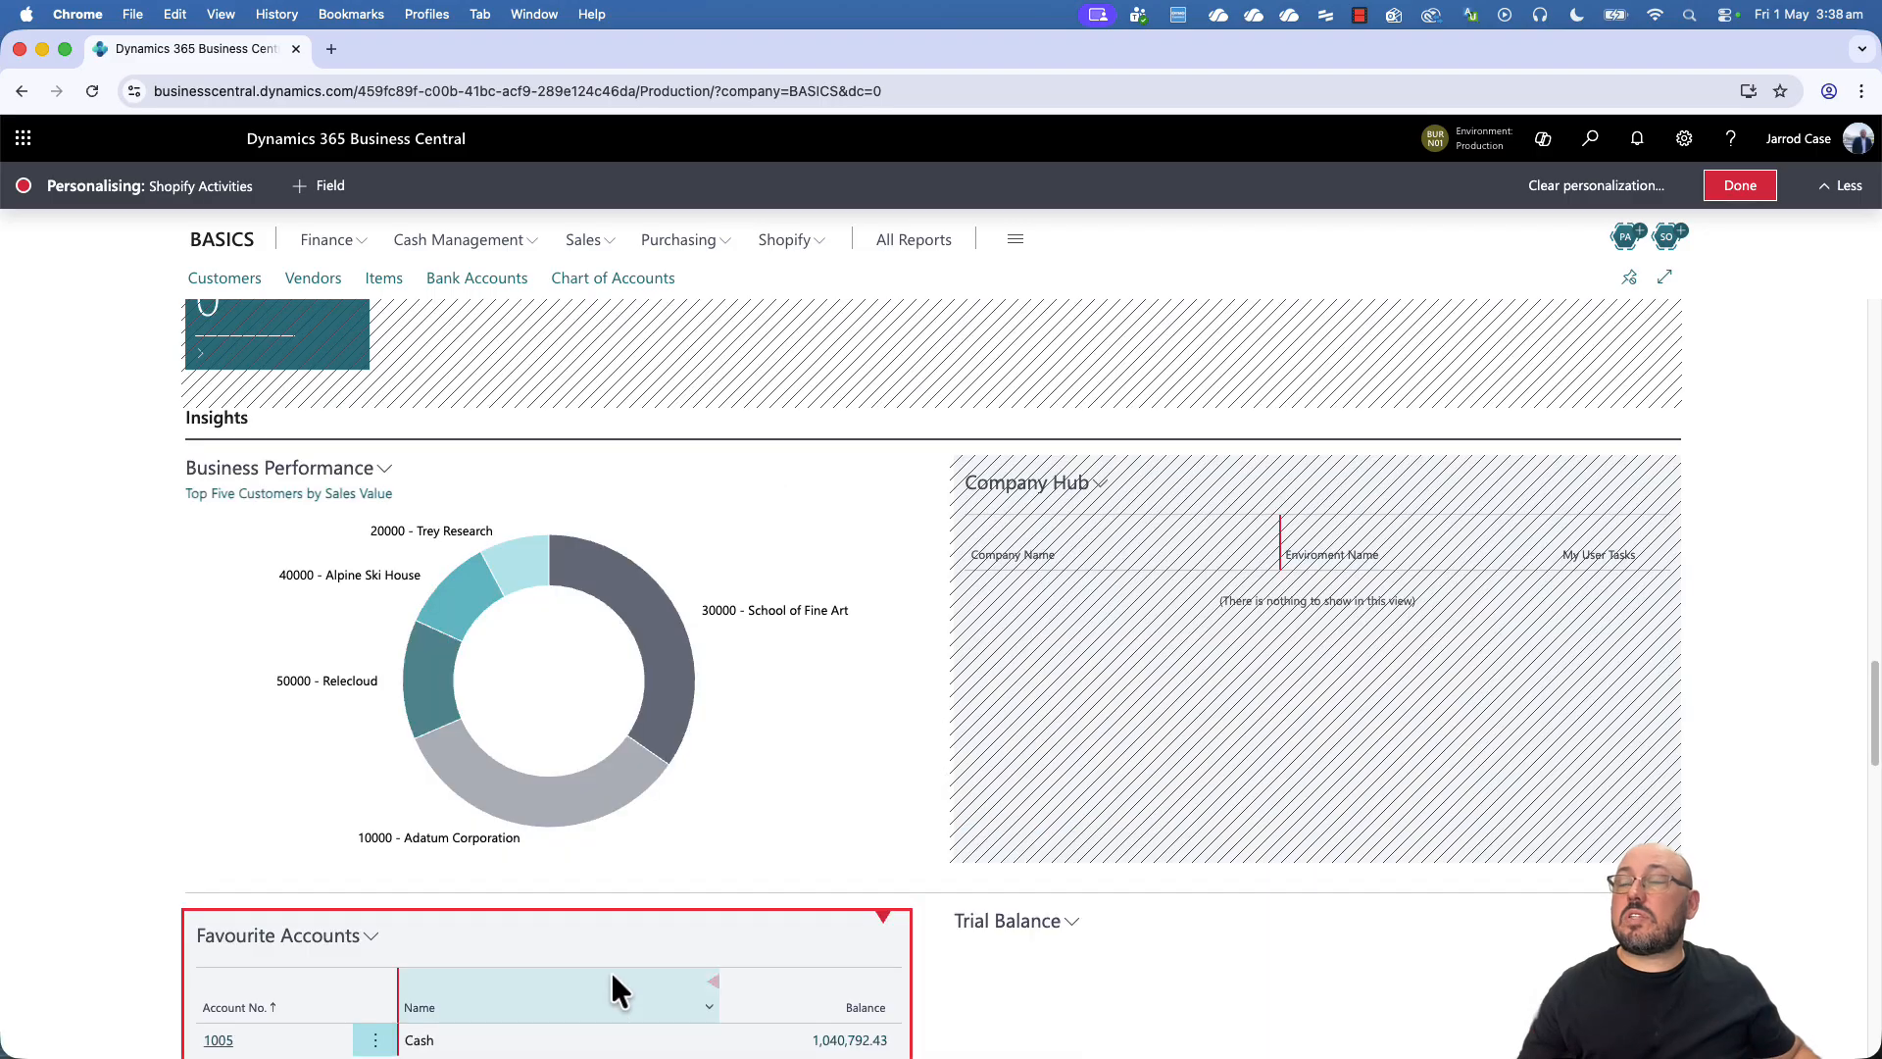
left_click_drag(684, 936, 179, 651)
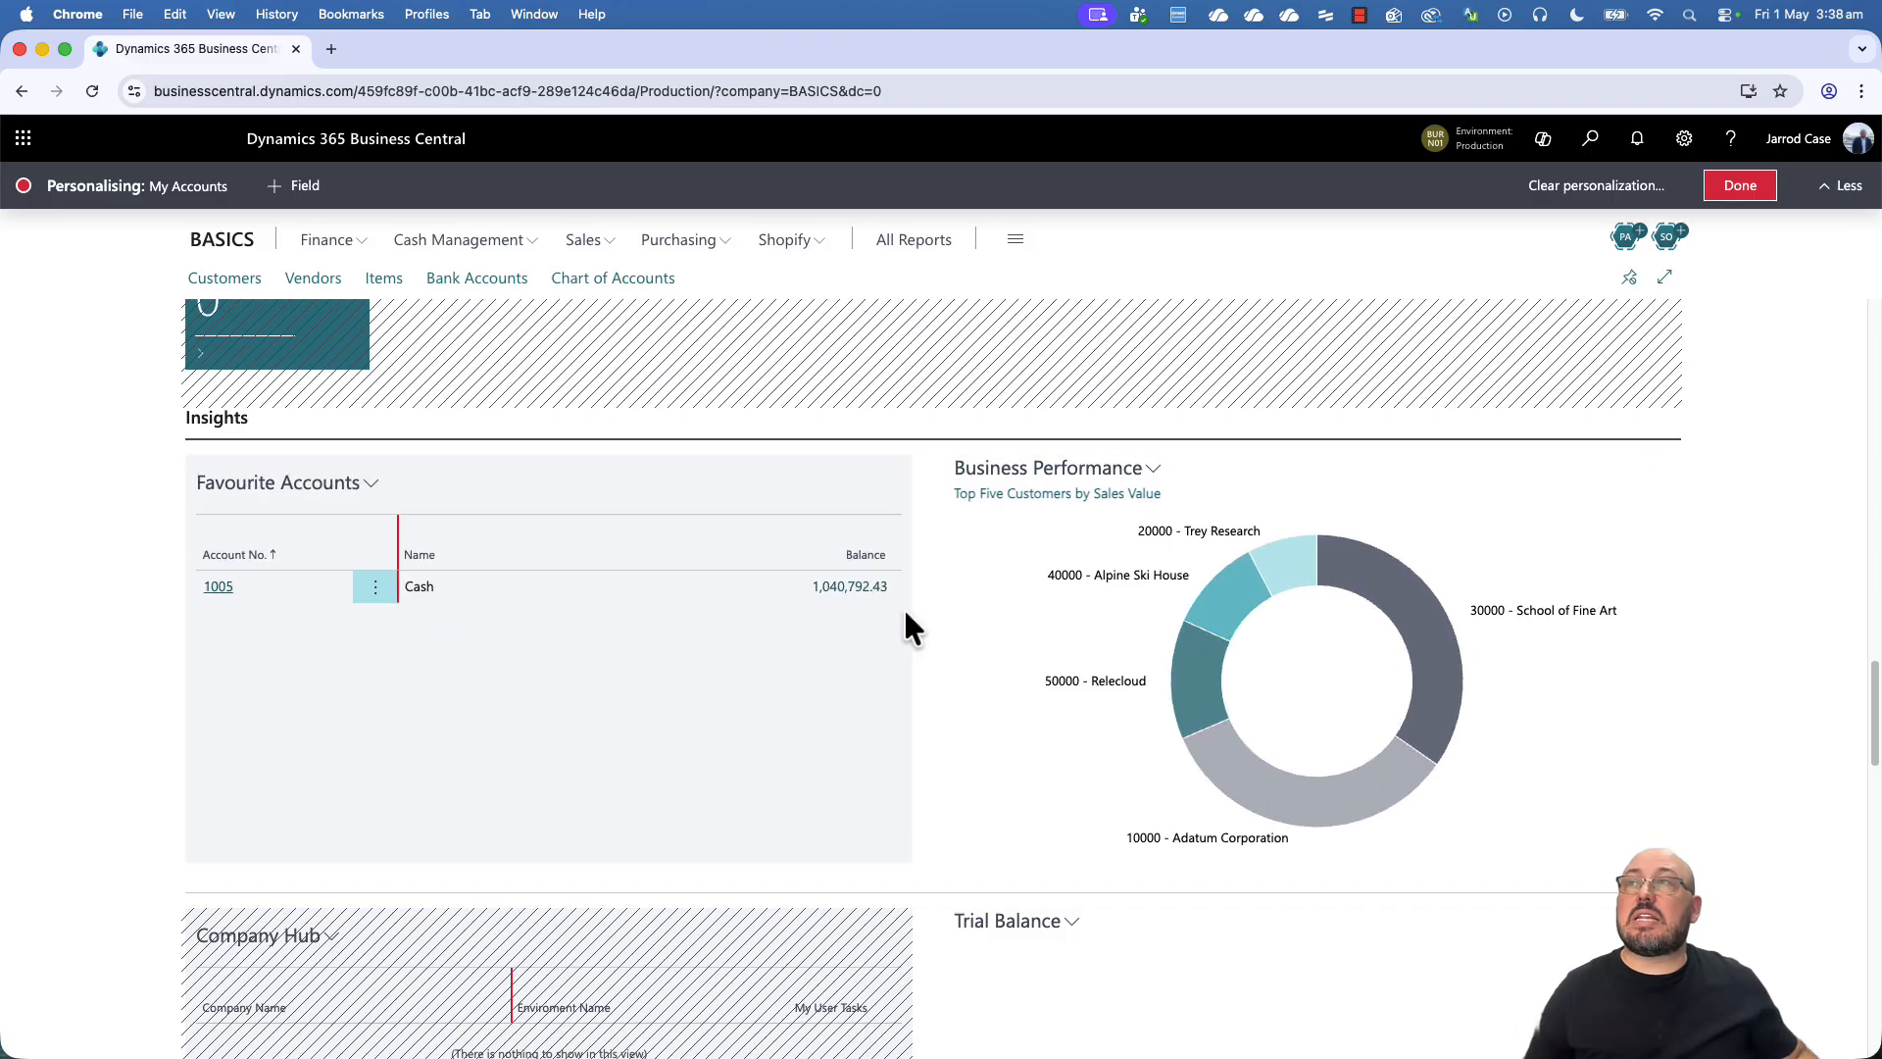
Open the Customers list from the home page while staying in personalisation mode
scroll(931, 631, "up", 15)
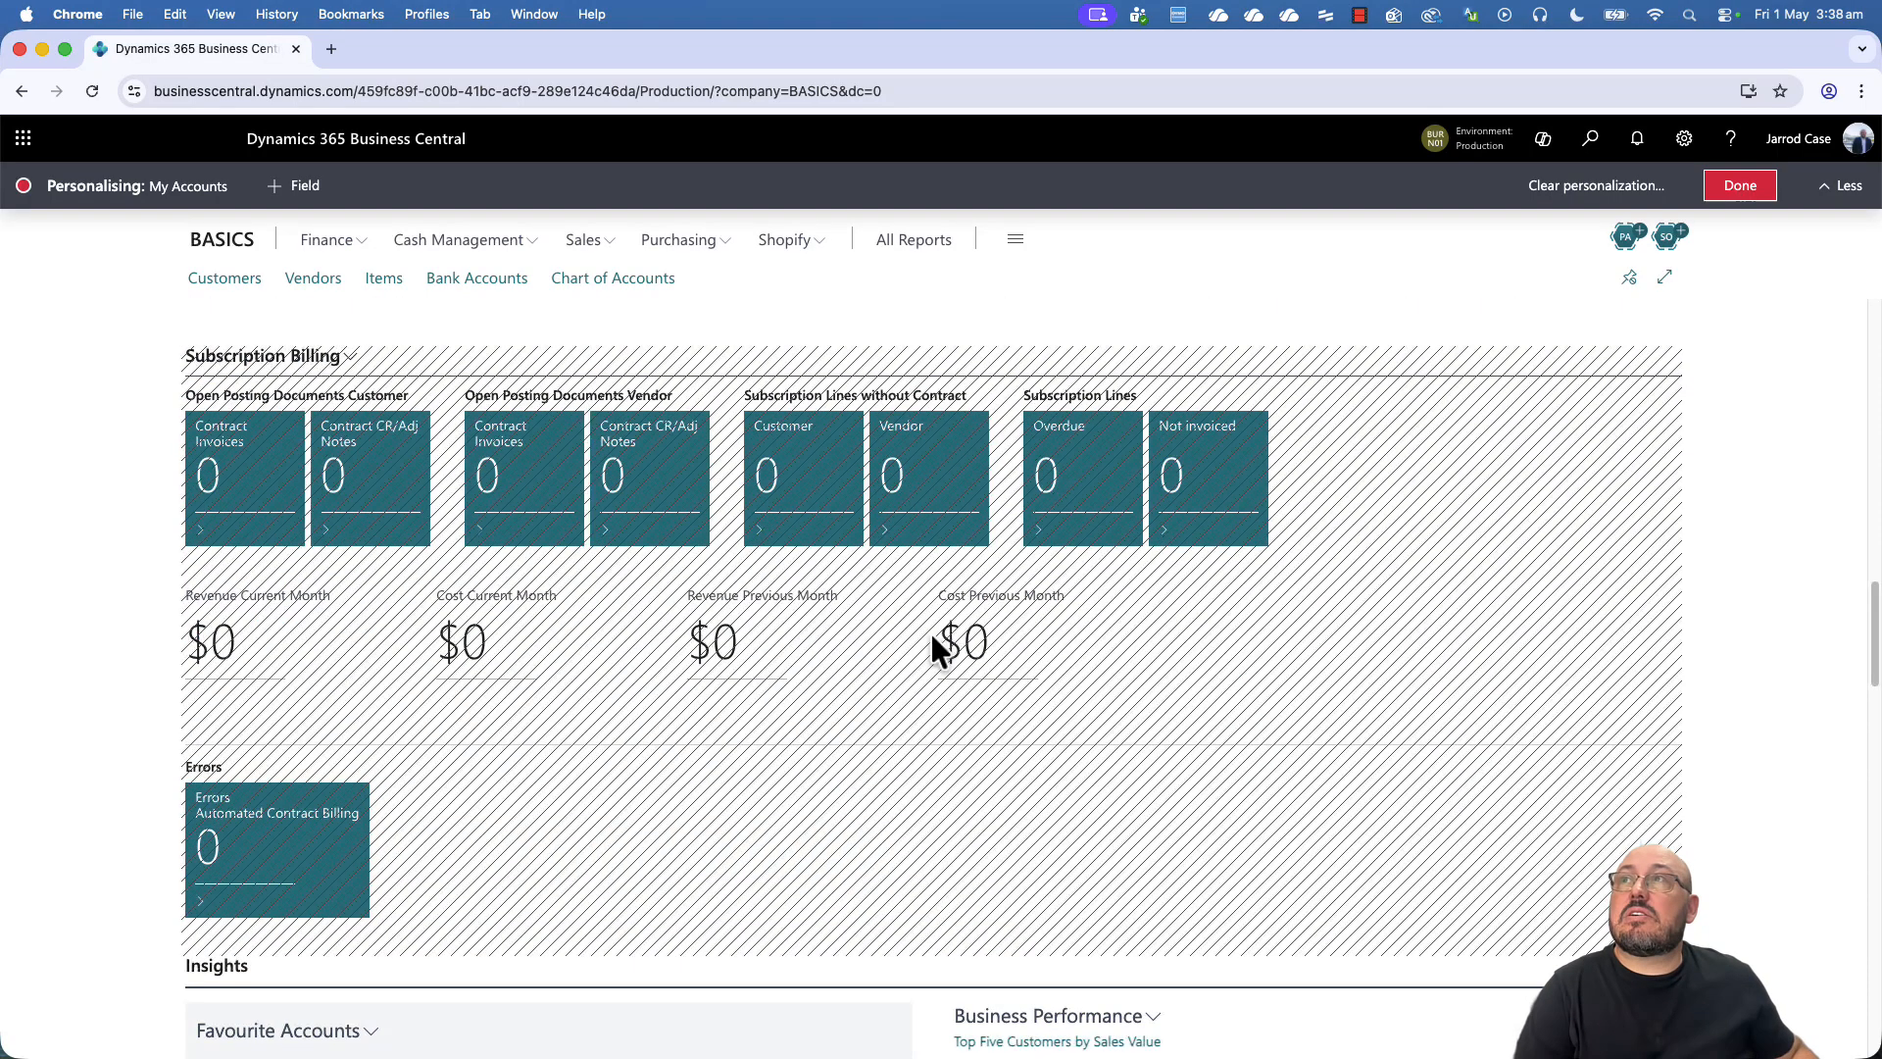
scroll(931, 632, "up", 10)
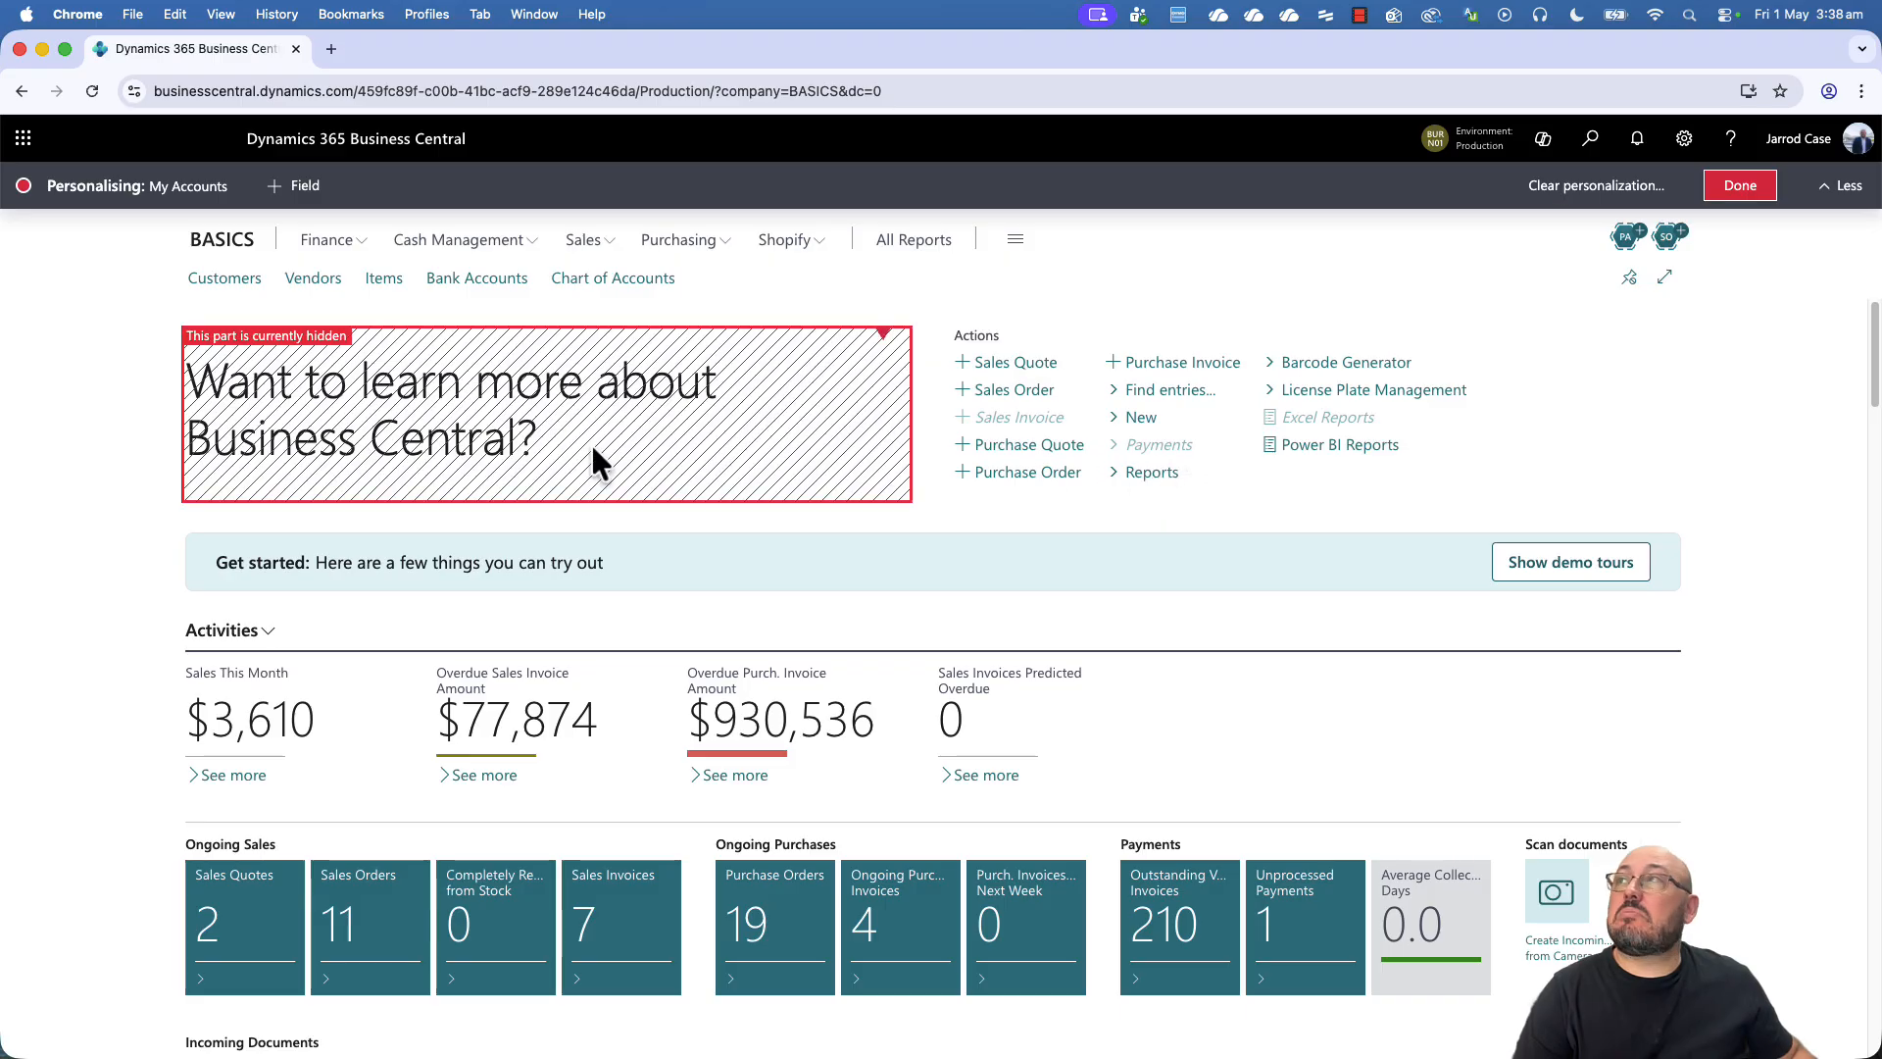
left_click(235, 284)
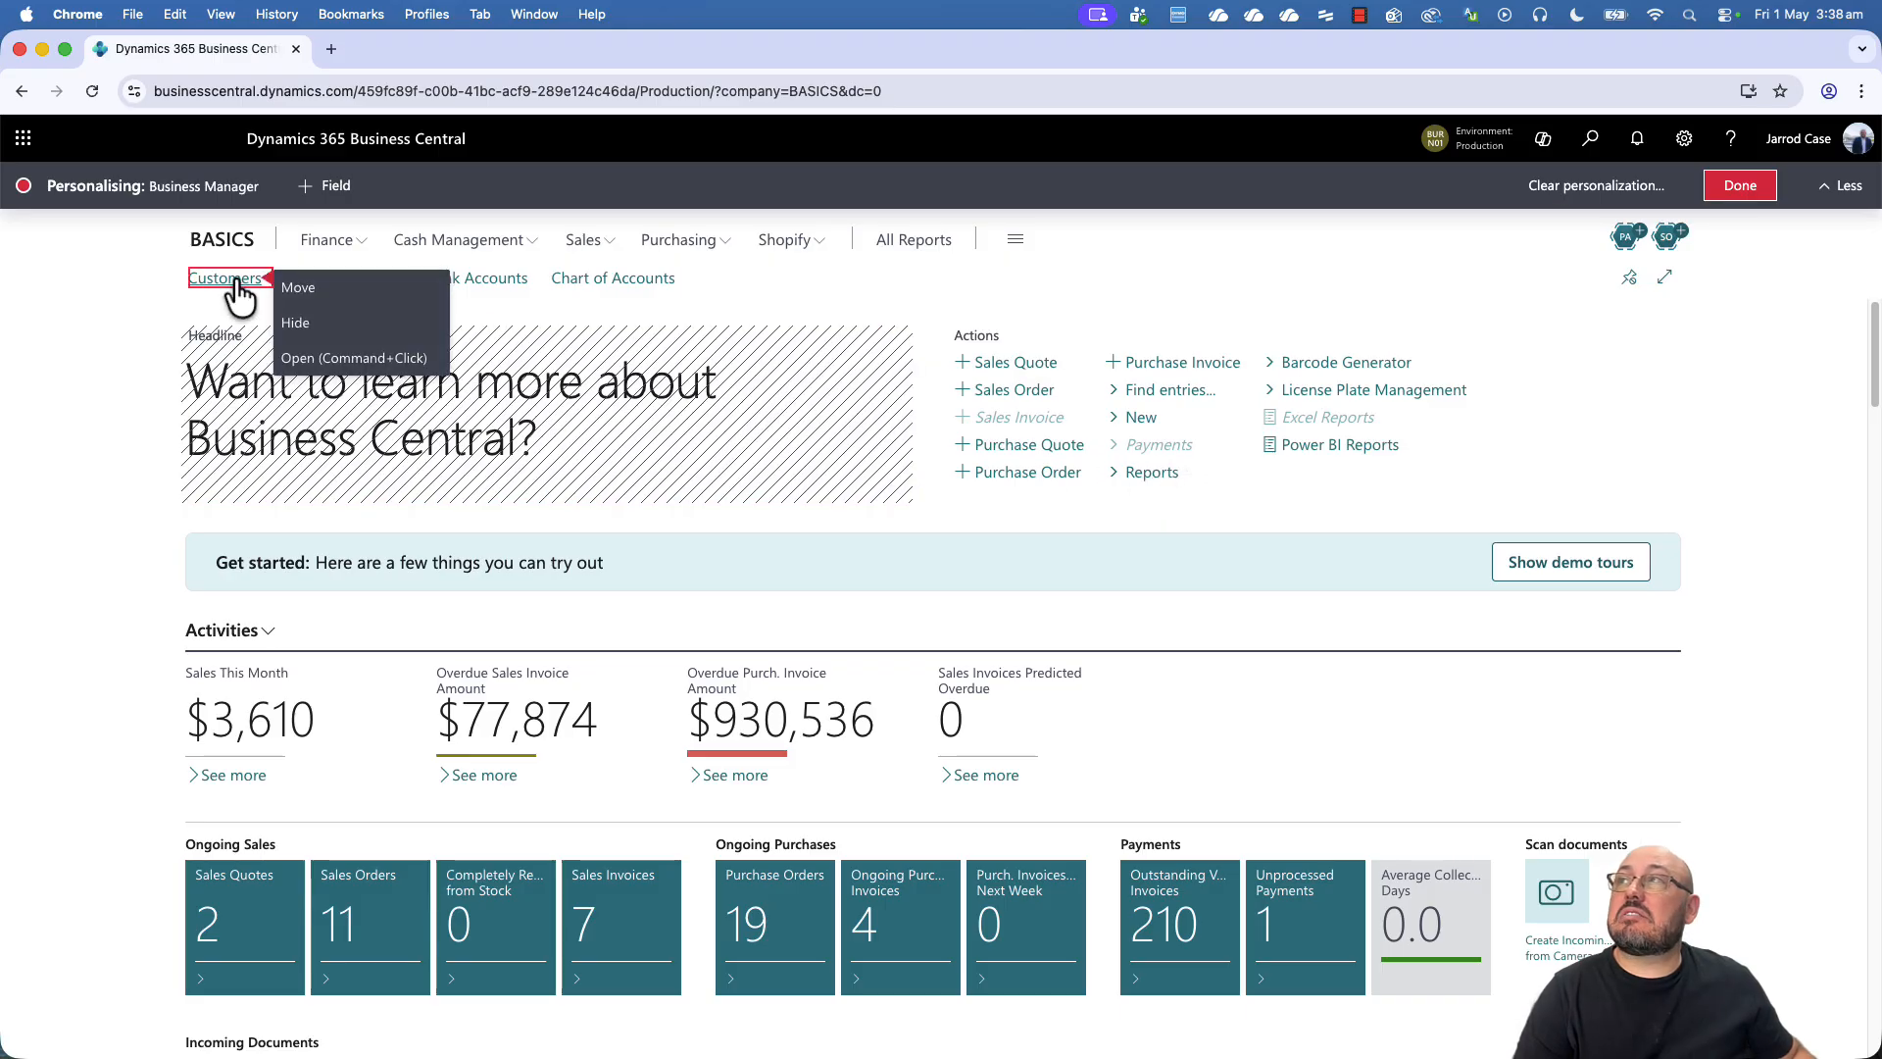
left_click(327, 359)
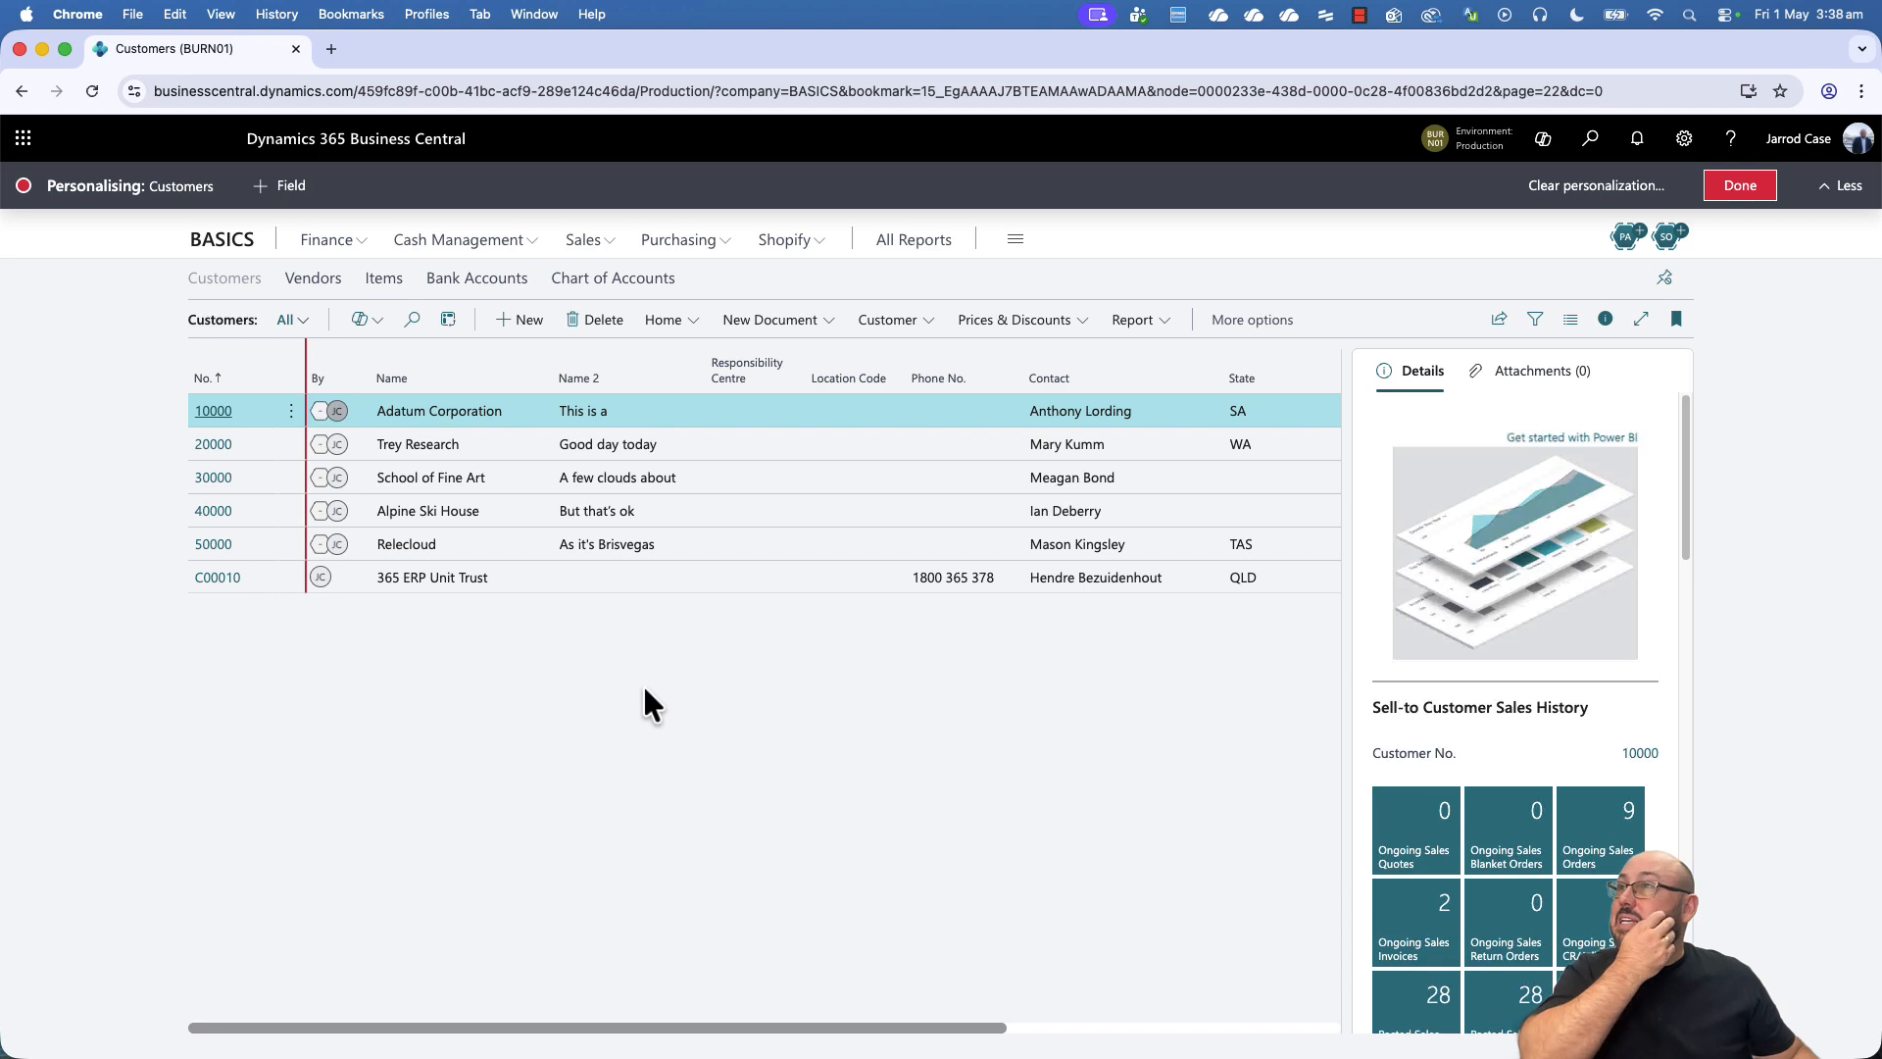
Hide the Name 2 and Responsibility Centre columns in the Customers list
left_click(701, 350)
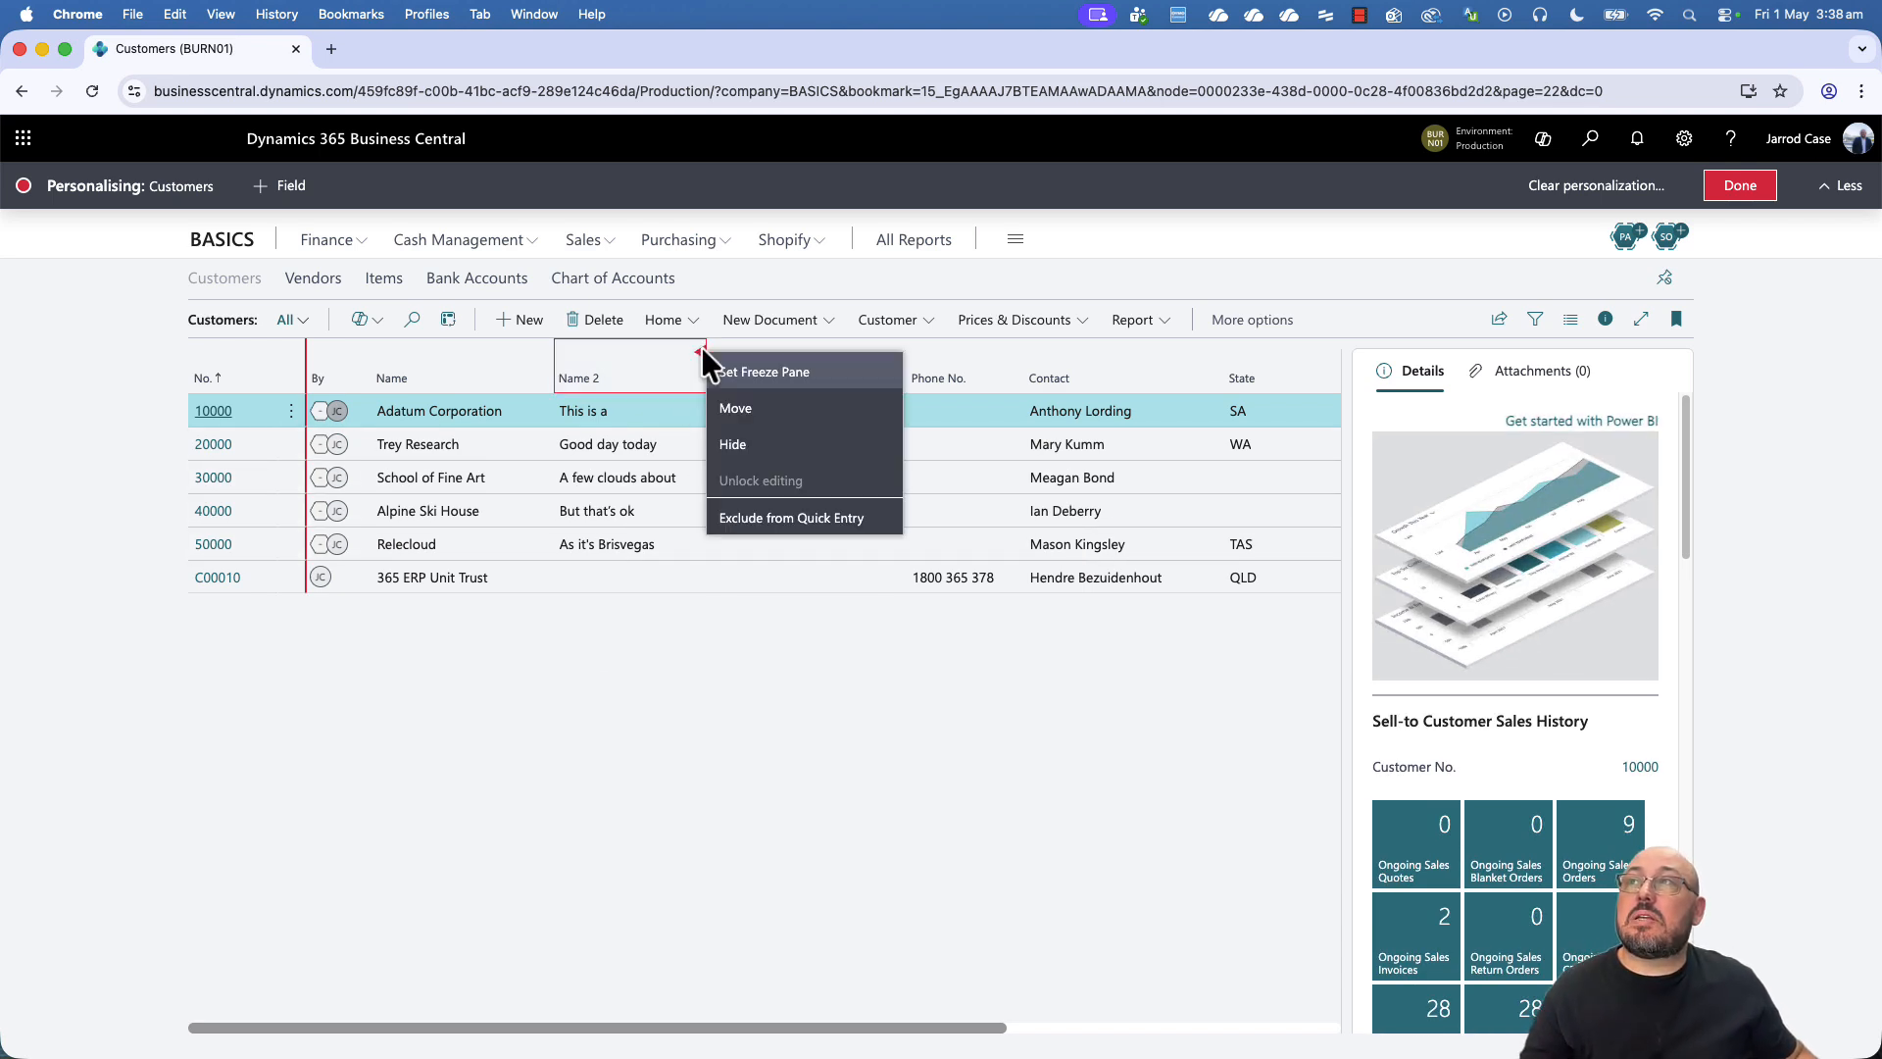
left_click(745, 444)
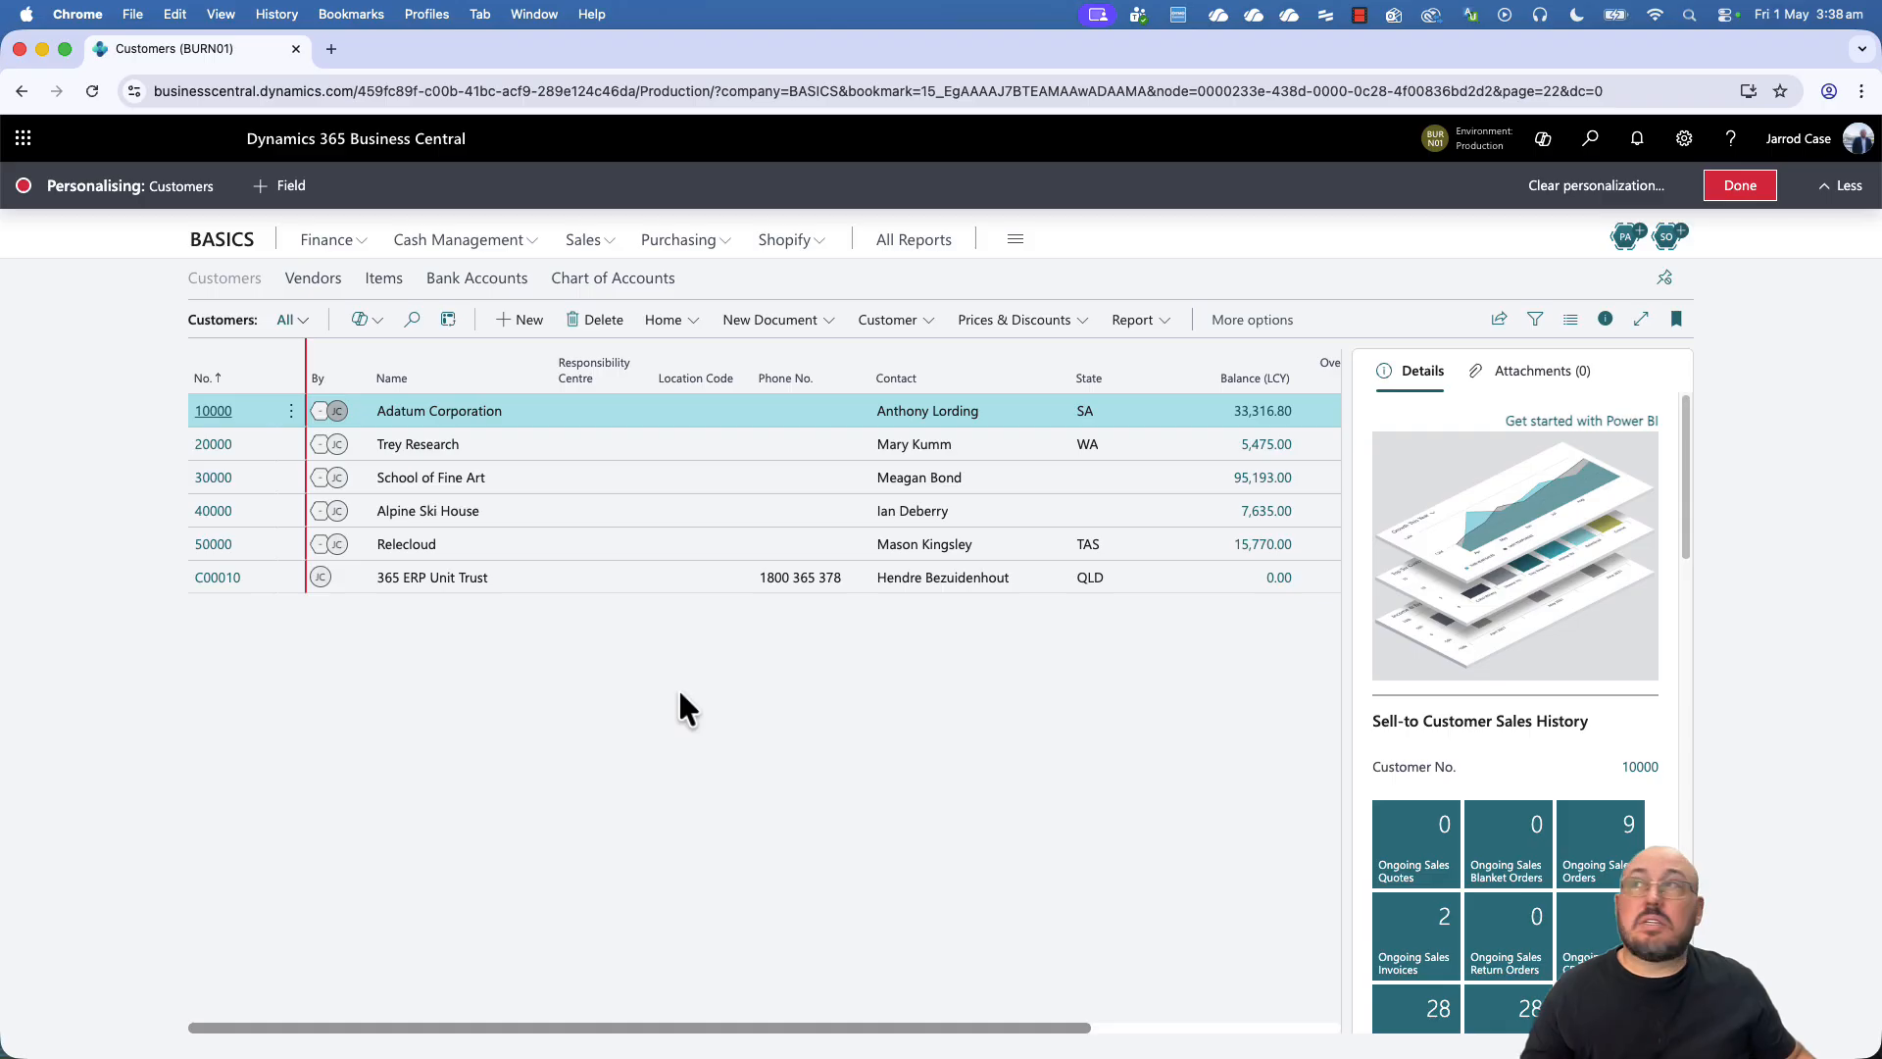
left_click(645, 350)
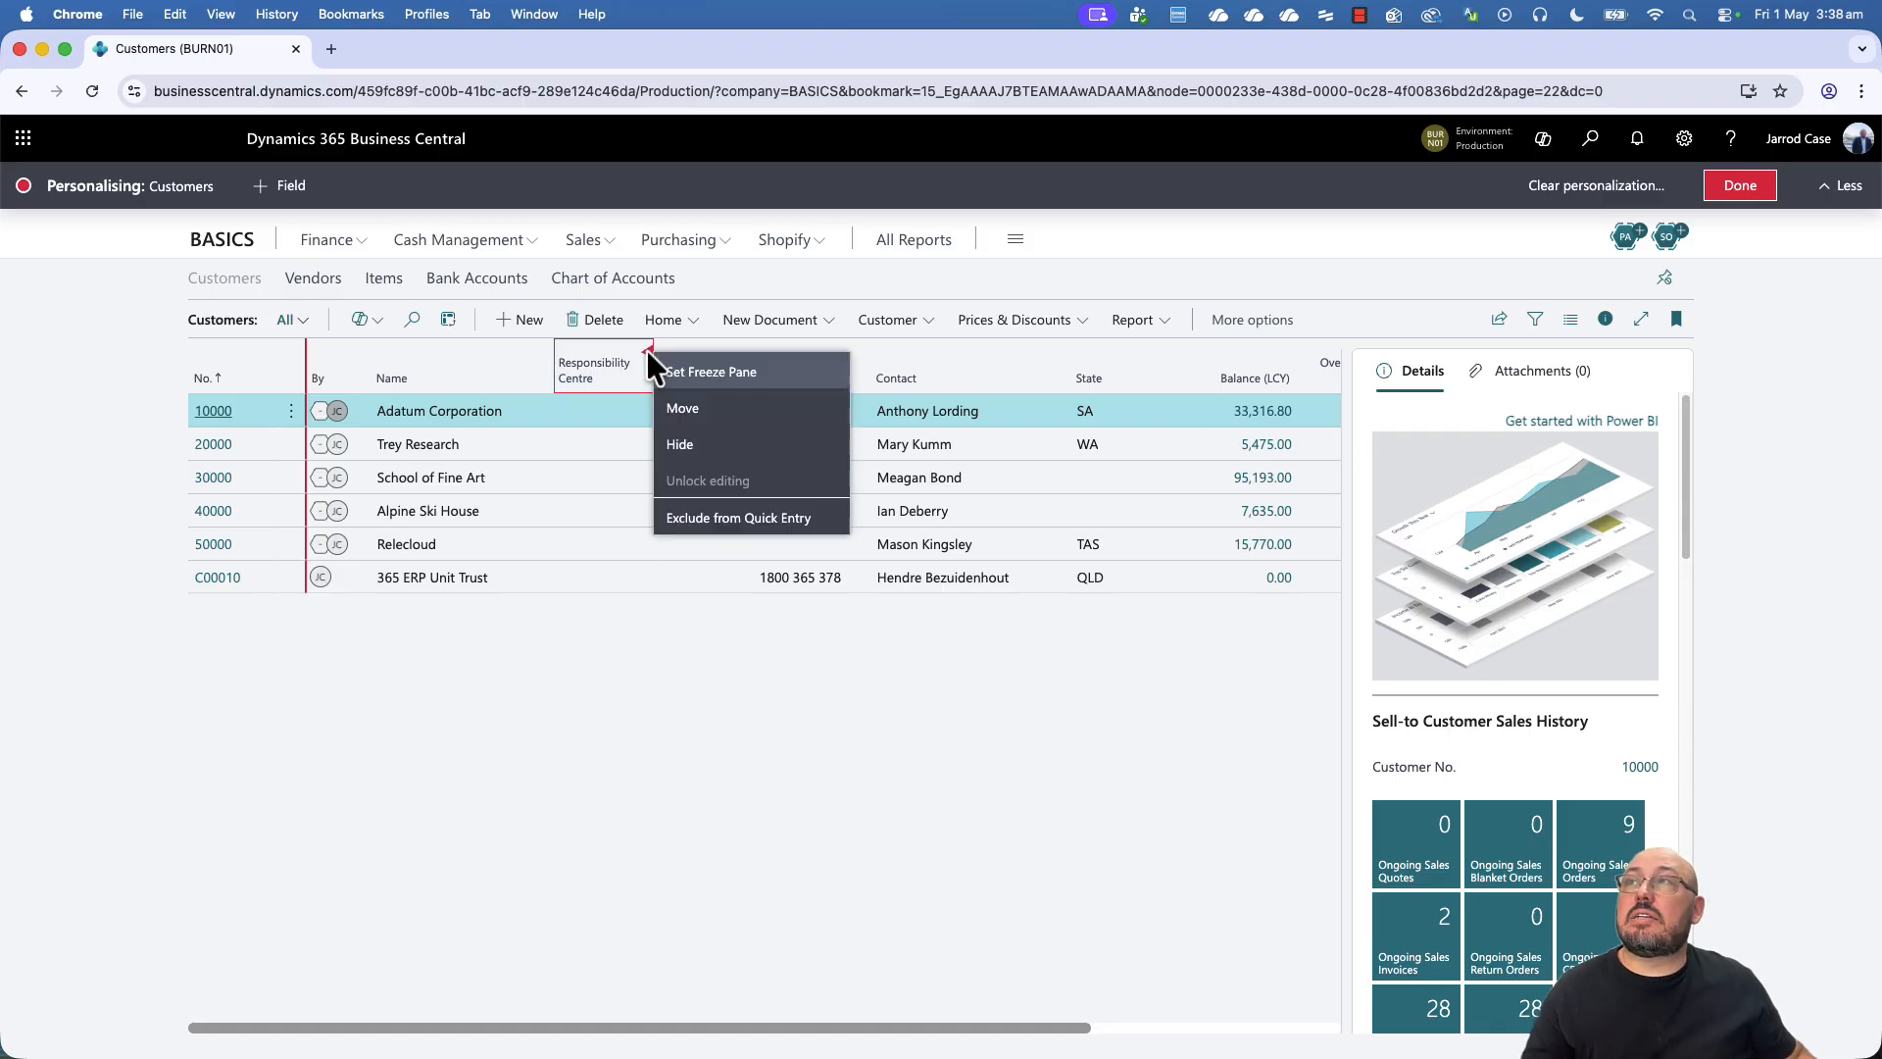
left_click(684, 444)
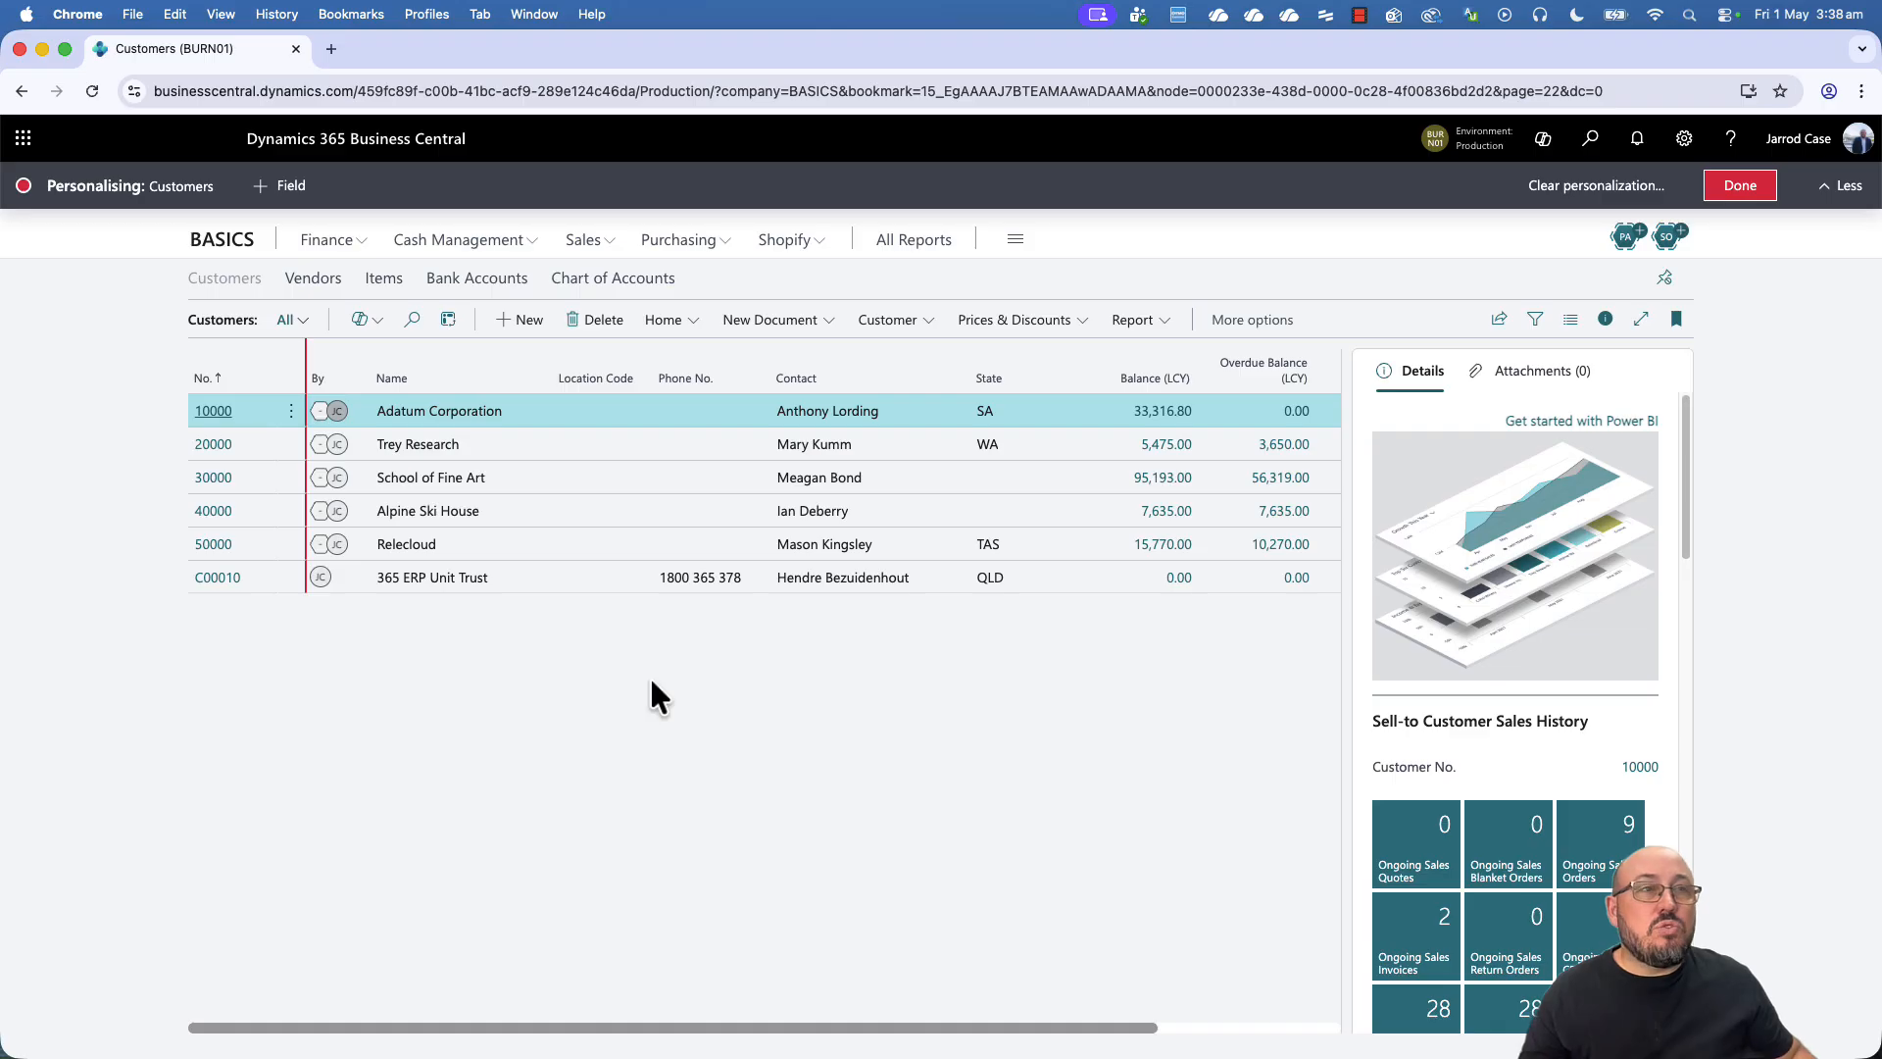
Move the Phone No. column ahead of Location Code in the Customers list
left_click_drag(703, 356, 555, 356)
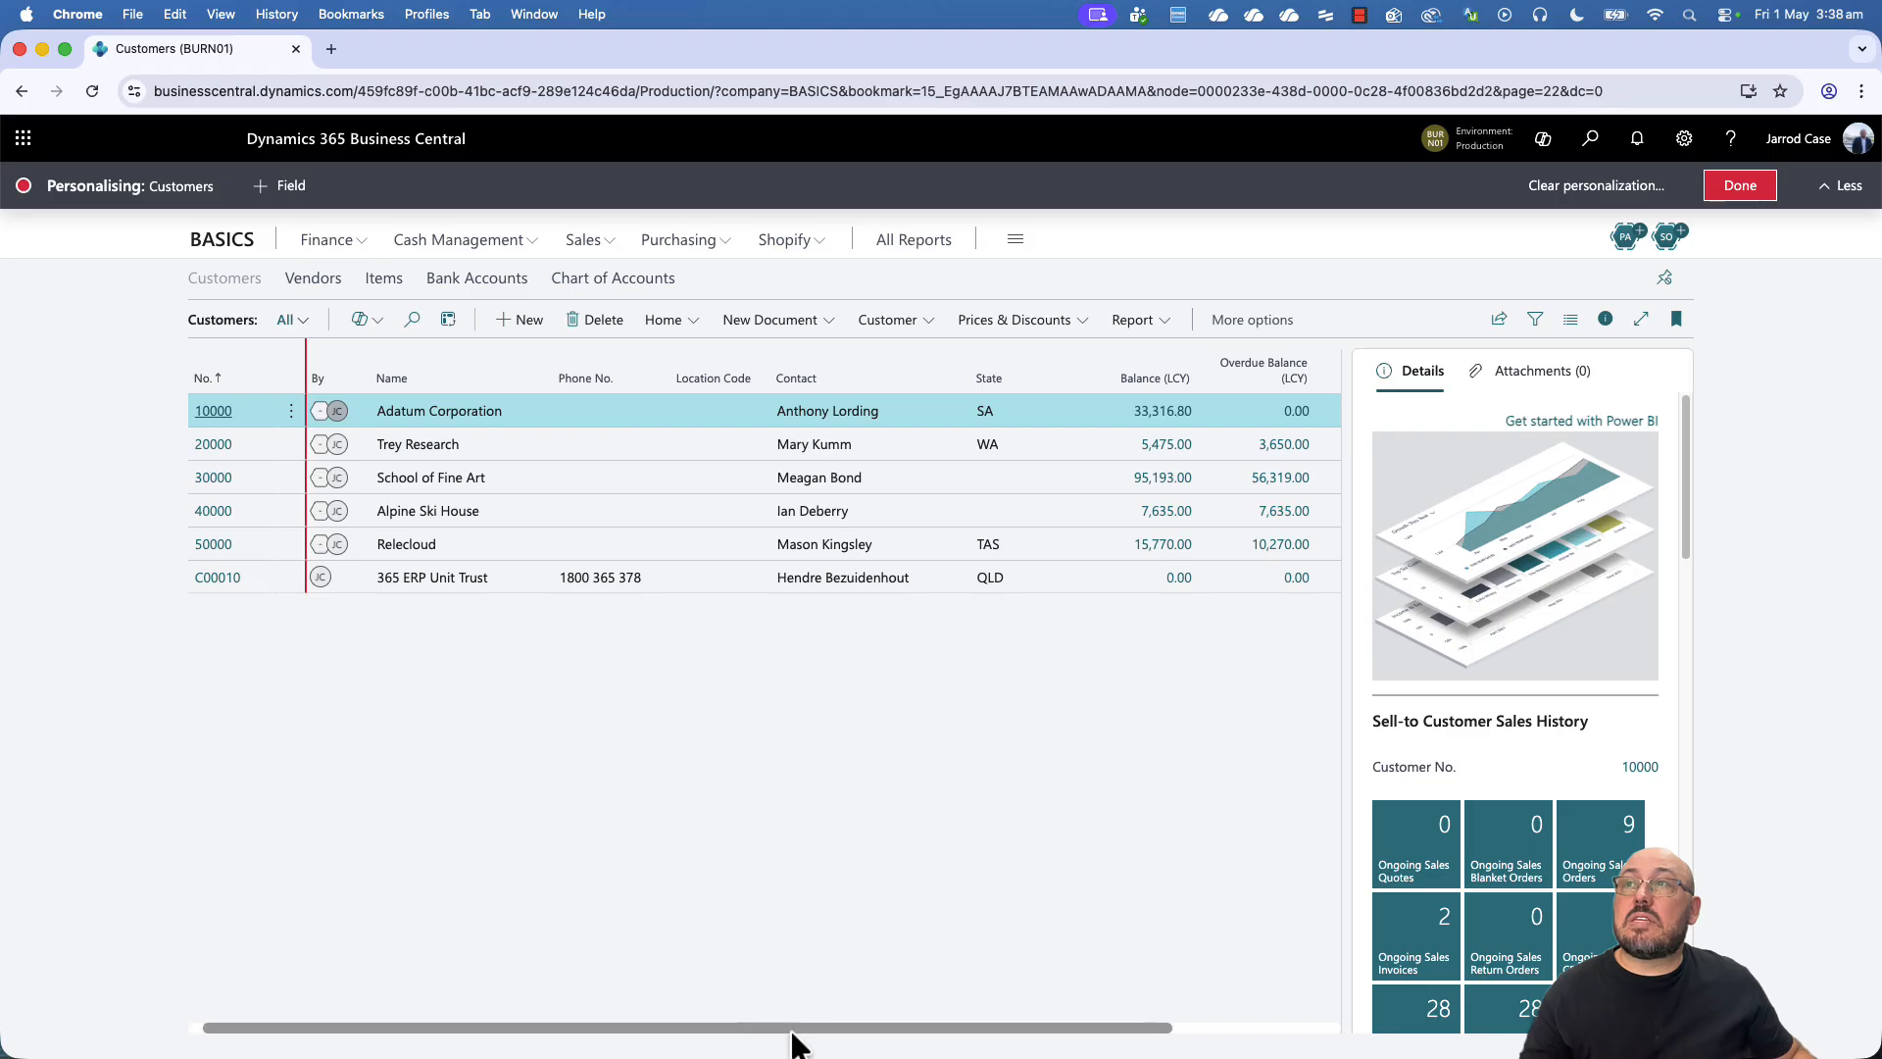
left_click_drag(791, 1034, 1099, 1055)
left_click_drag(860, 1049, 588, 1037)
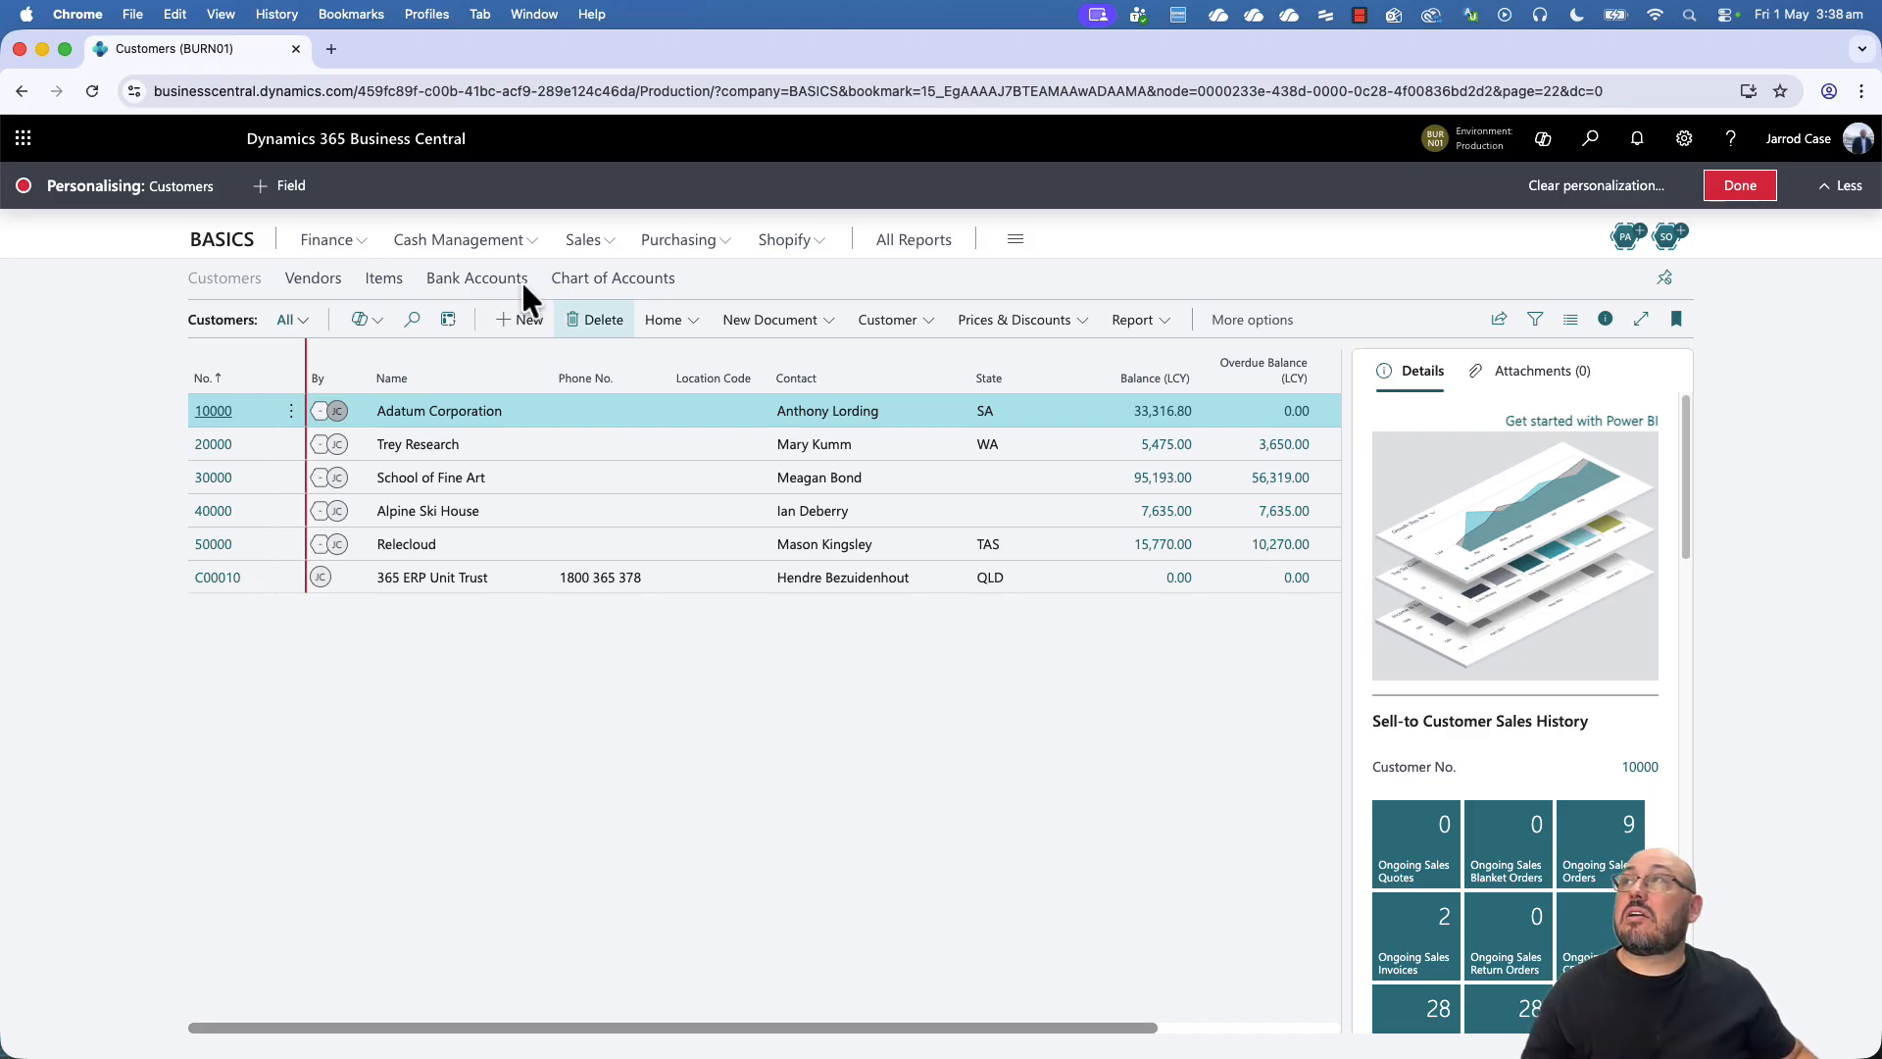
Add the Currency Code field as a column between Contact and State, and set it to be shown
left_click(286, 186)
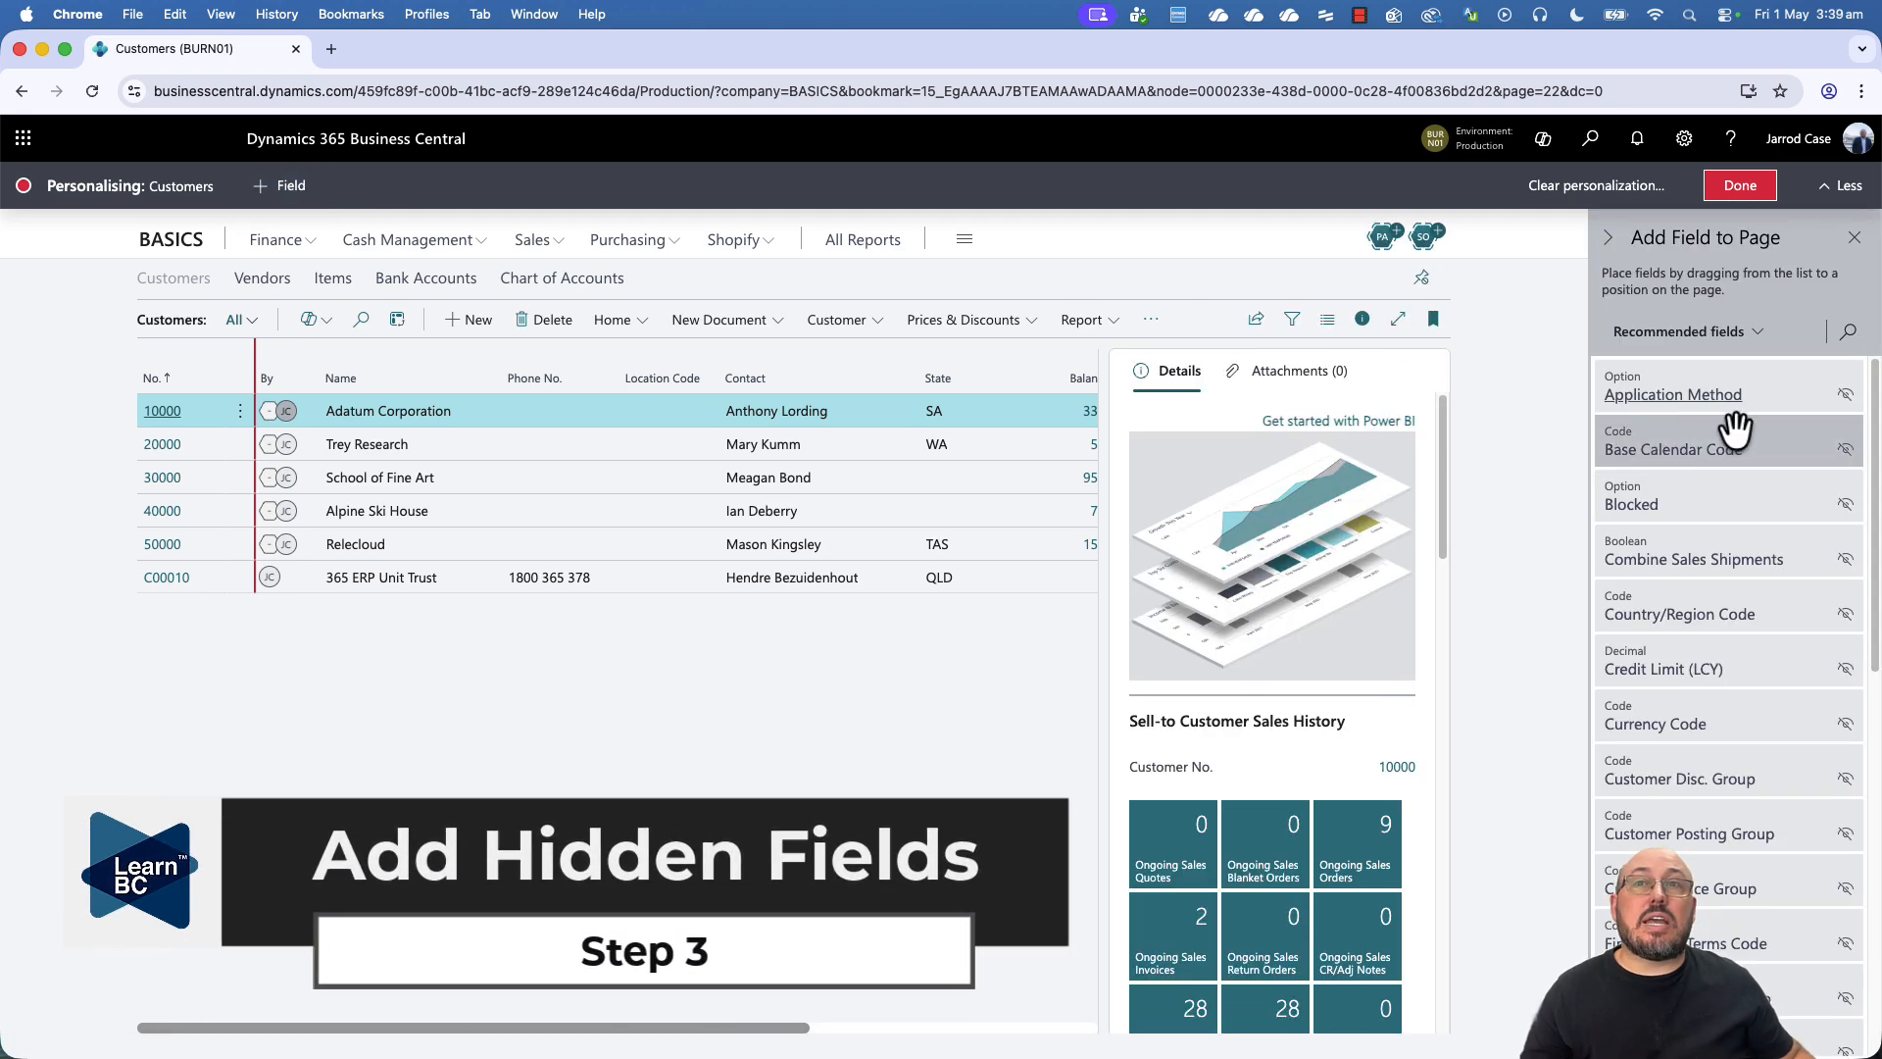
scroll(1740, 755, "down", 3)
scroll(1745, 765, "down", 8)
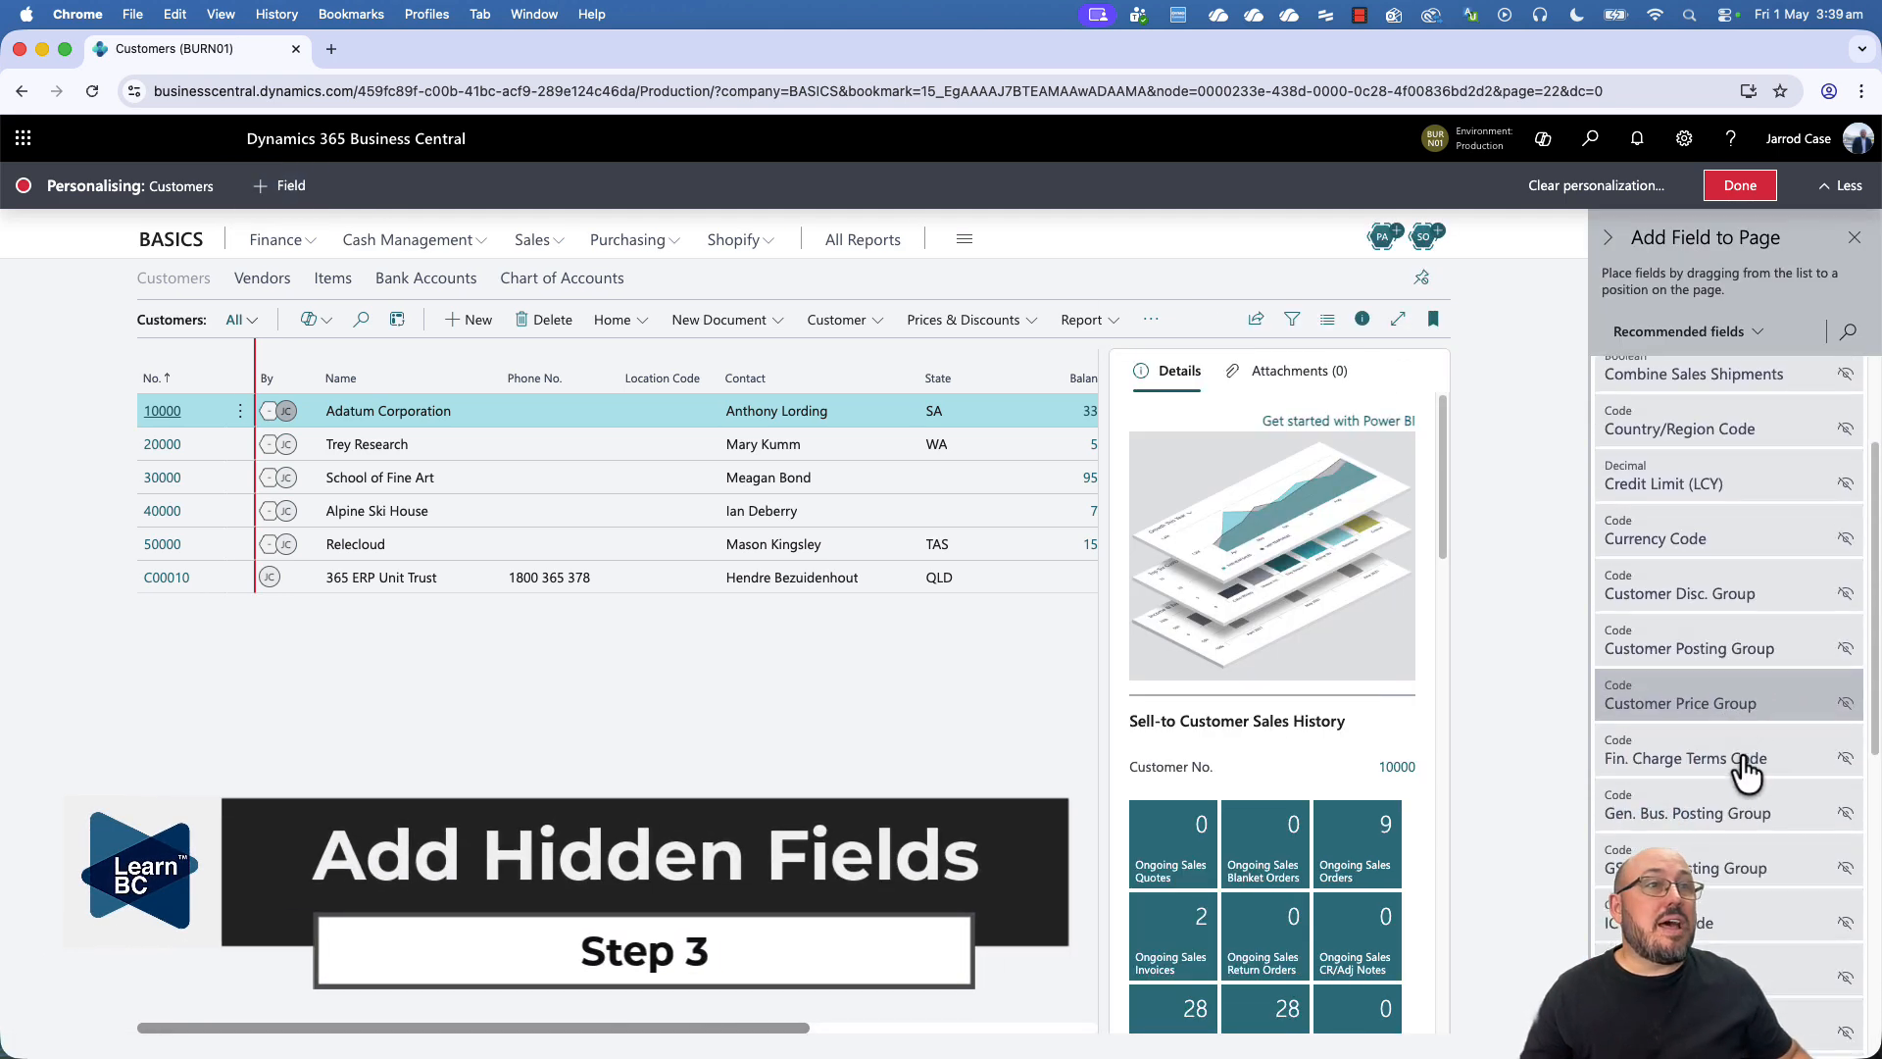
scroll(1742, 755, "up", 10)
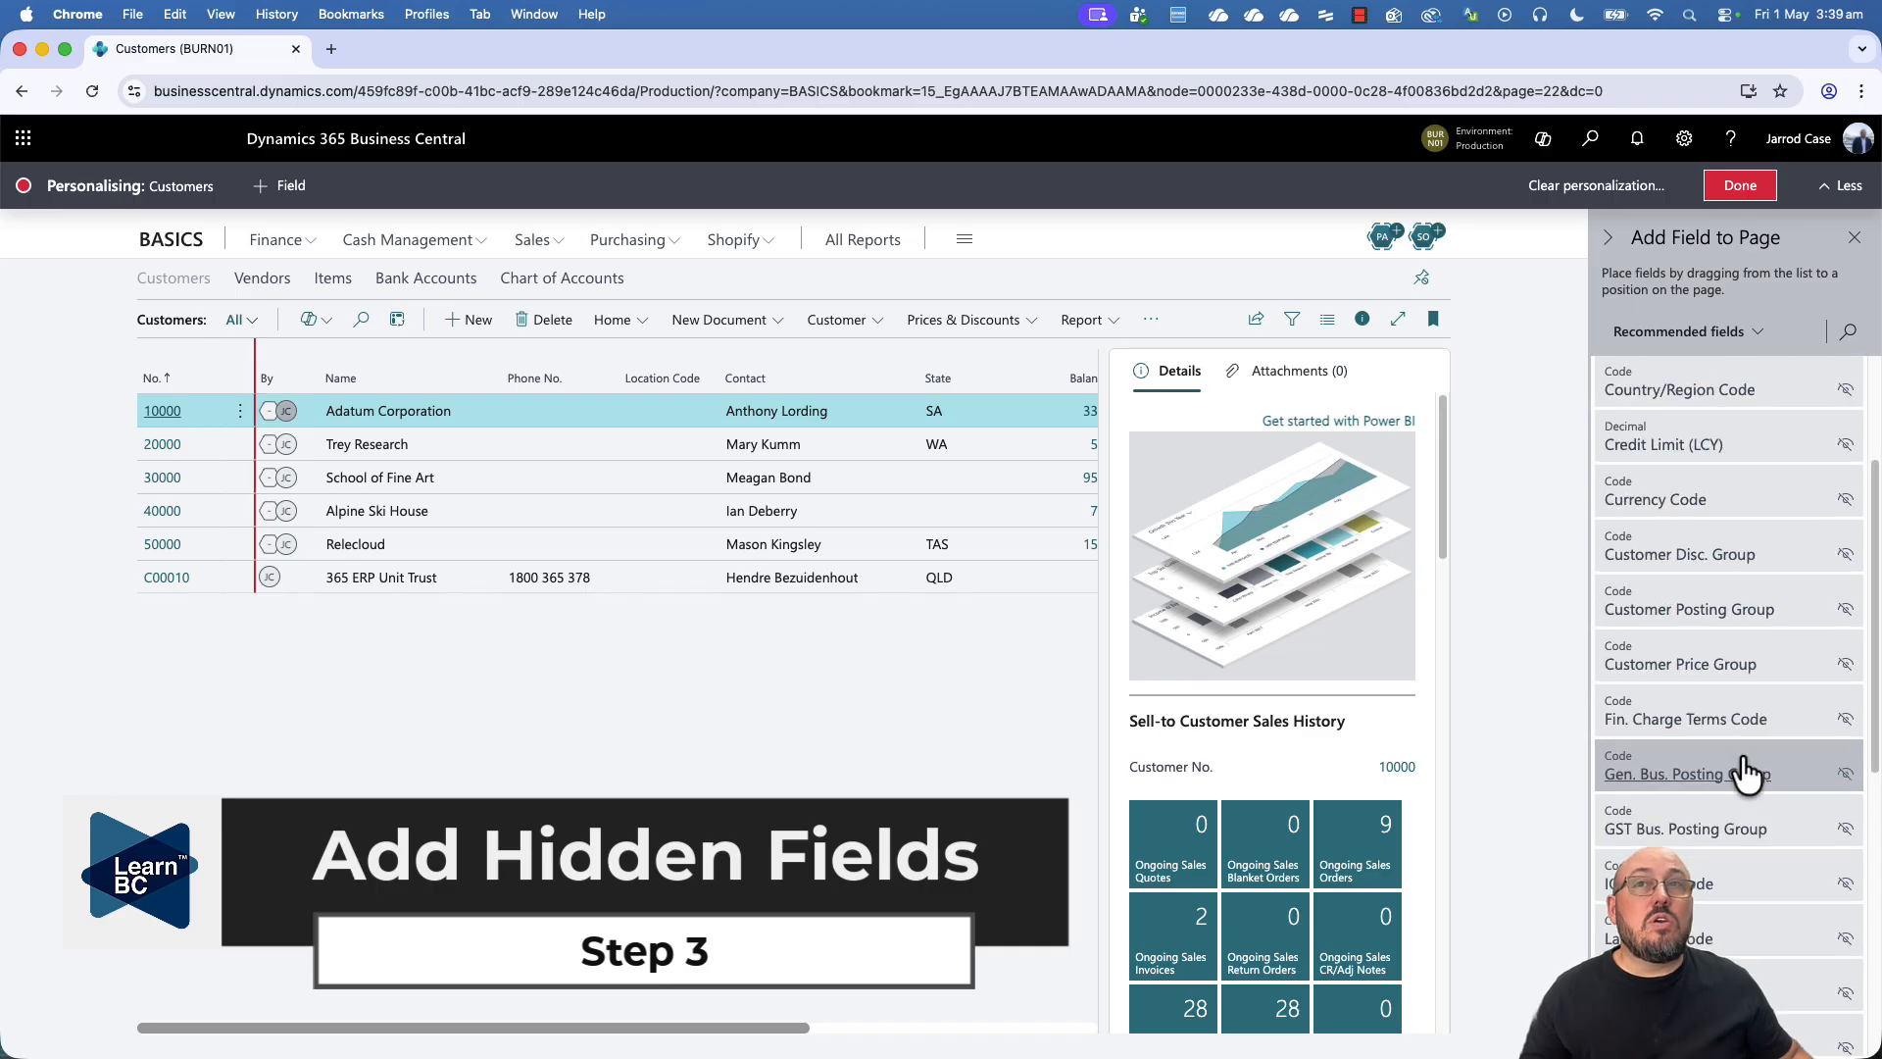
mouse_move(1725, 725)
left_mouse_down()
mouse_move(1680, 723)
mouse_move(1046, 407)
mouse_move(1008, 360)
left_mouse_up()
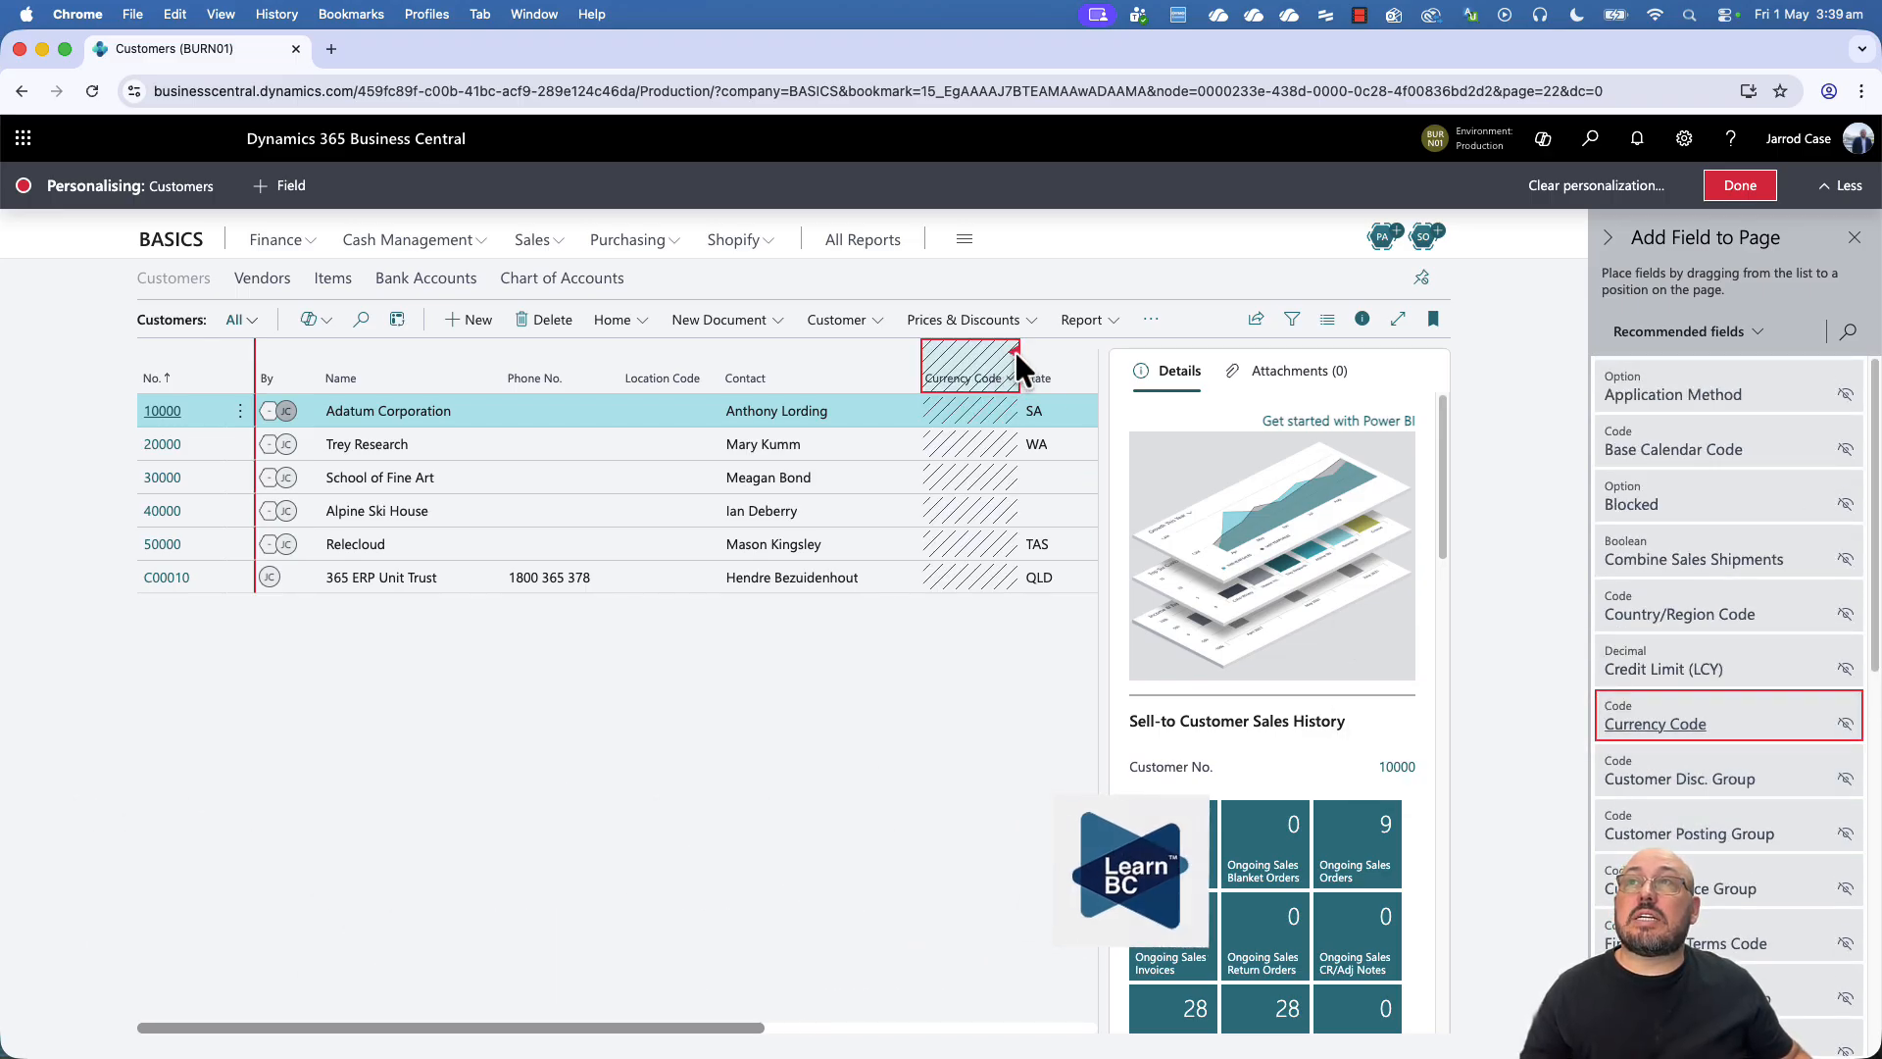
left_click(1013, 353)
left_click(1049, 412)
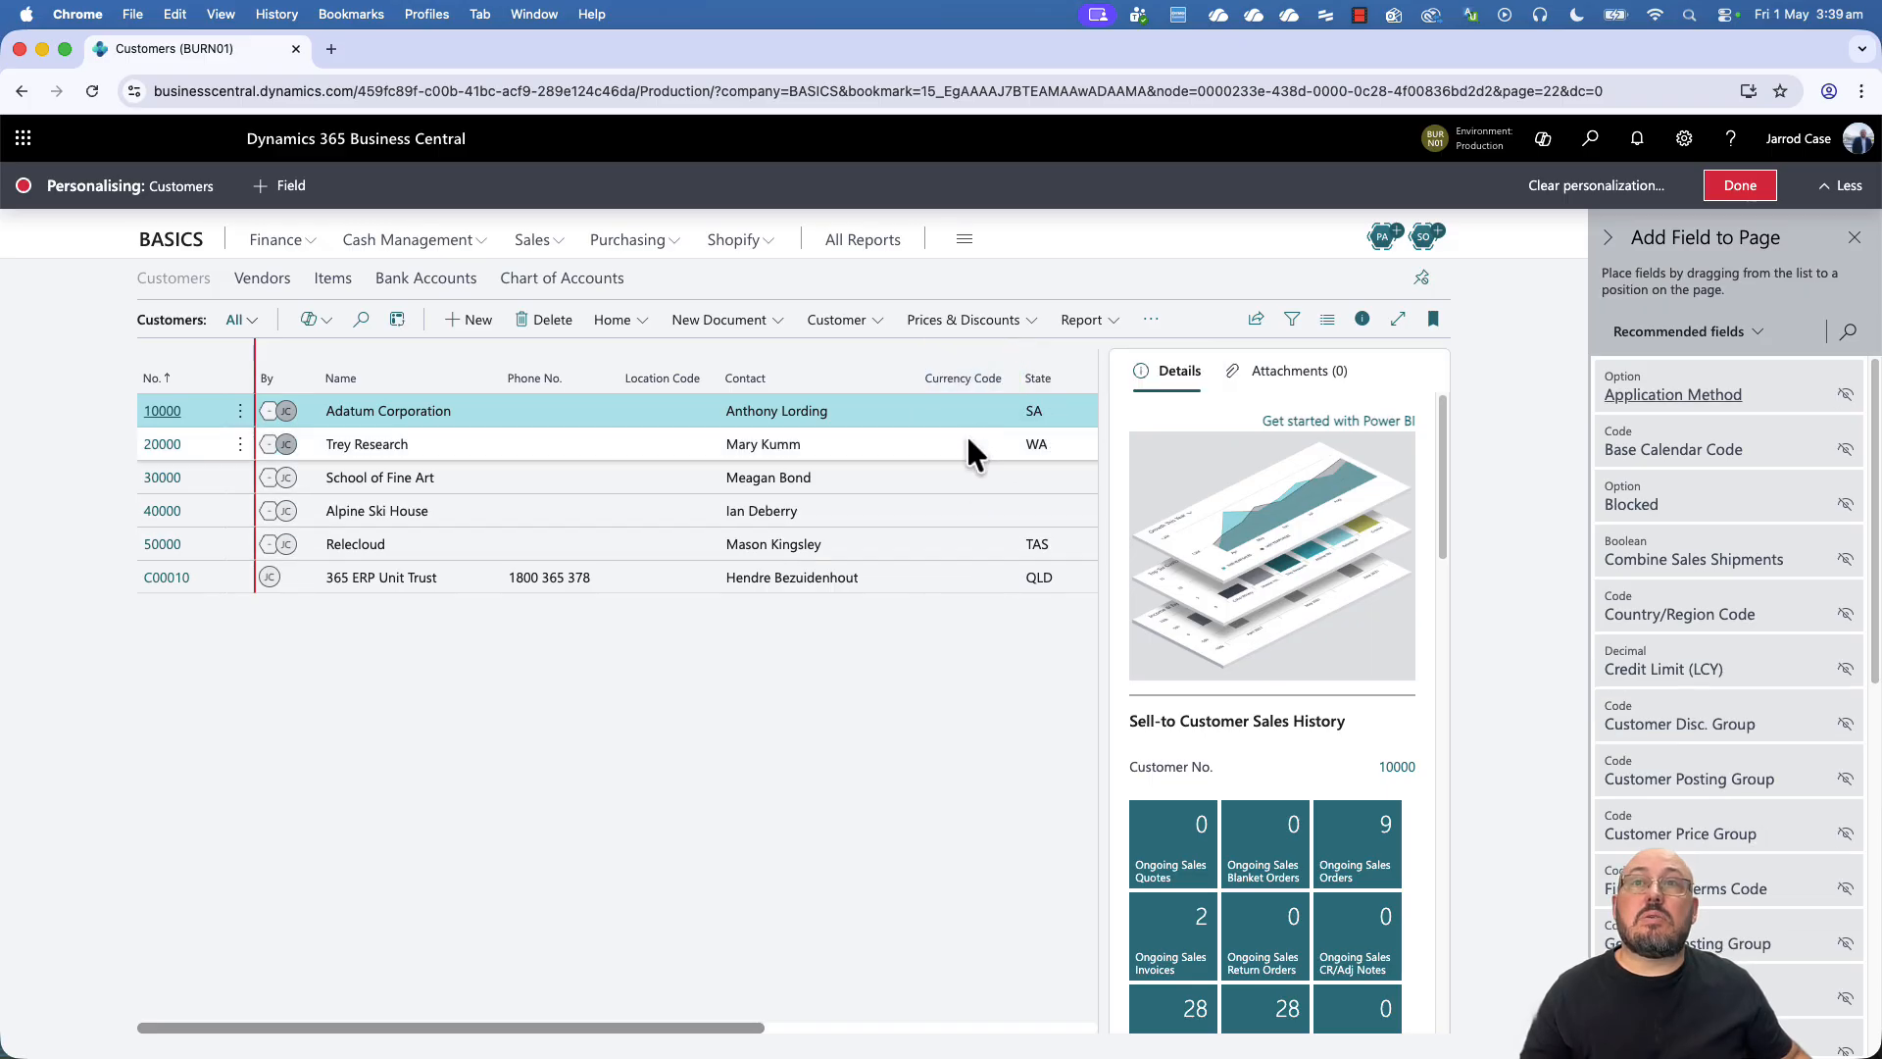
Add the Postcode field as a column between Name and Phone No. in the Customers list
scroll(1657, 672, "down", 4)
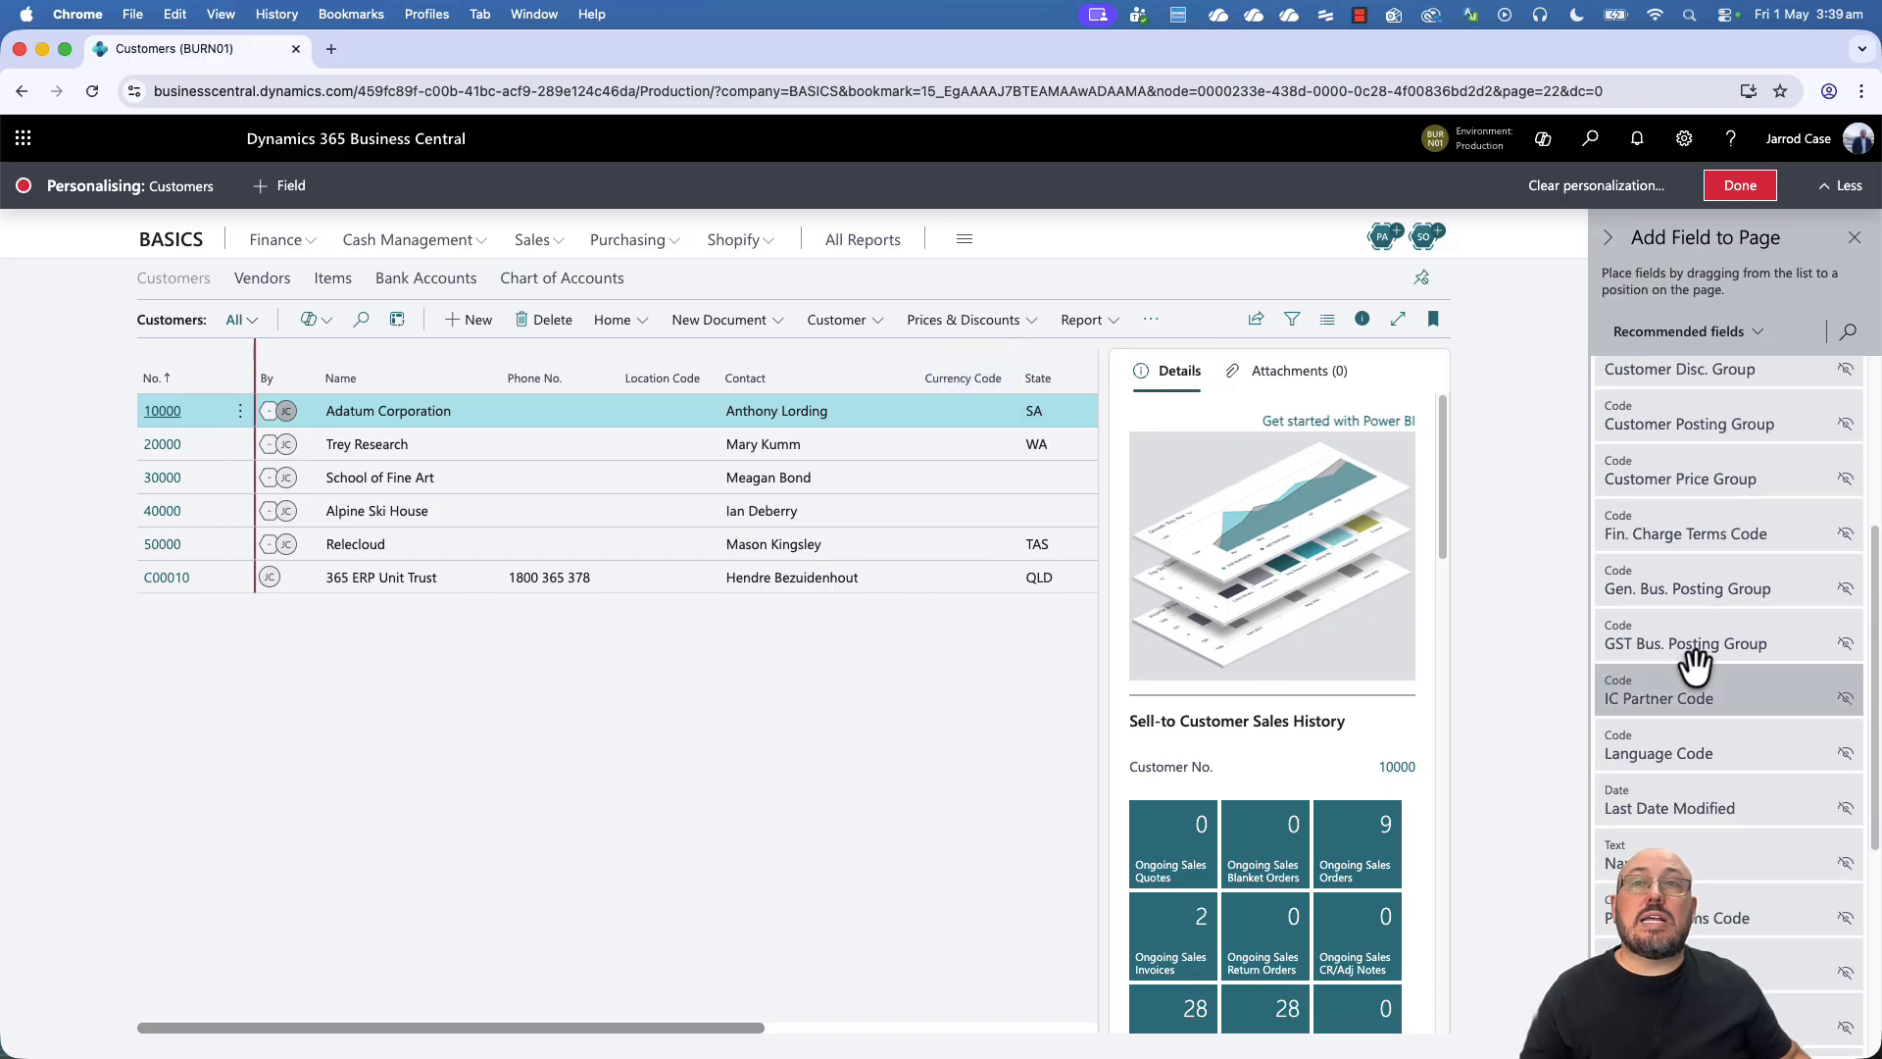
scroll(1696, 671, "down", 3)
mouse_move(1694, 708)
left_mouse_down()
mouse_move(1002, 438)
mouse_move(490, 361)
mouse_move(929, 546)
mouse_move(1697, 715)
left_mouse_up()
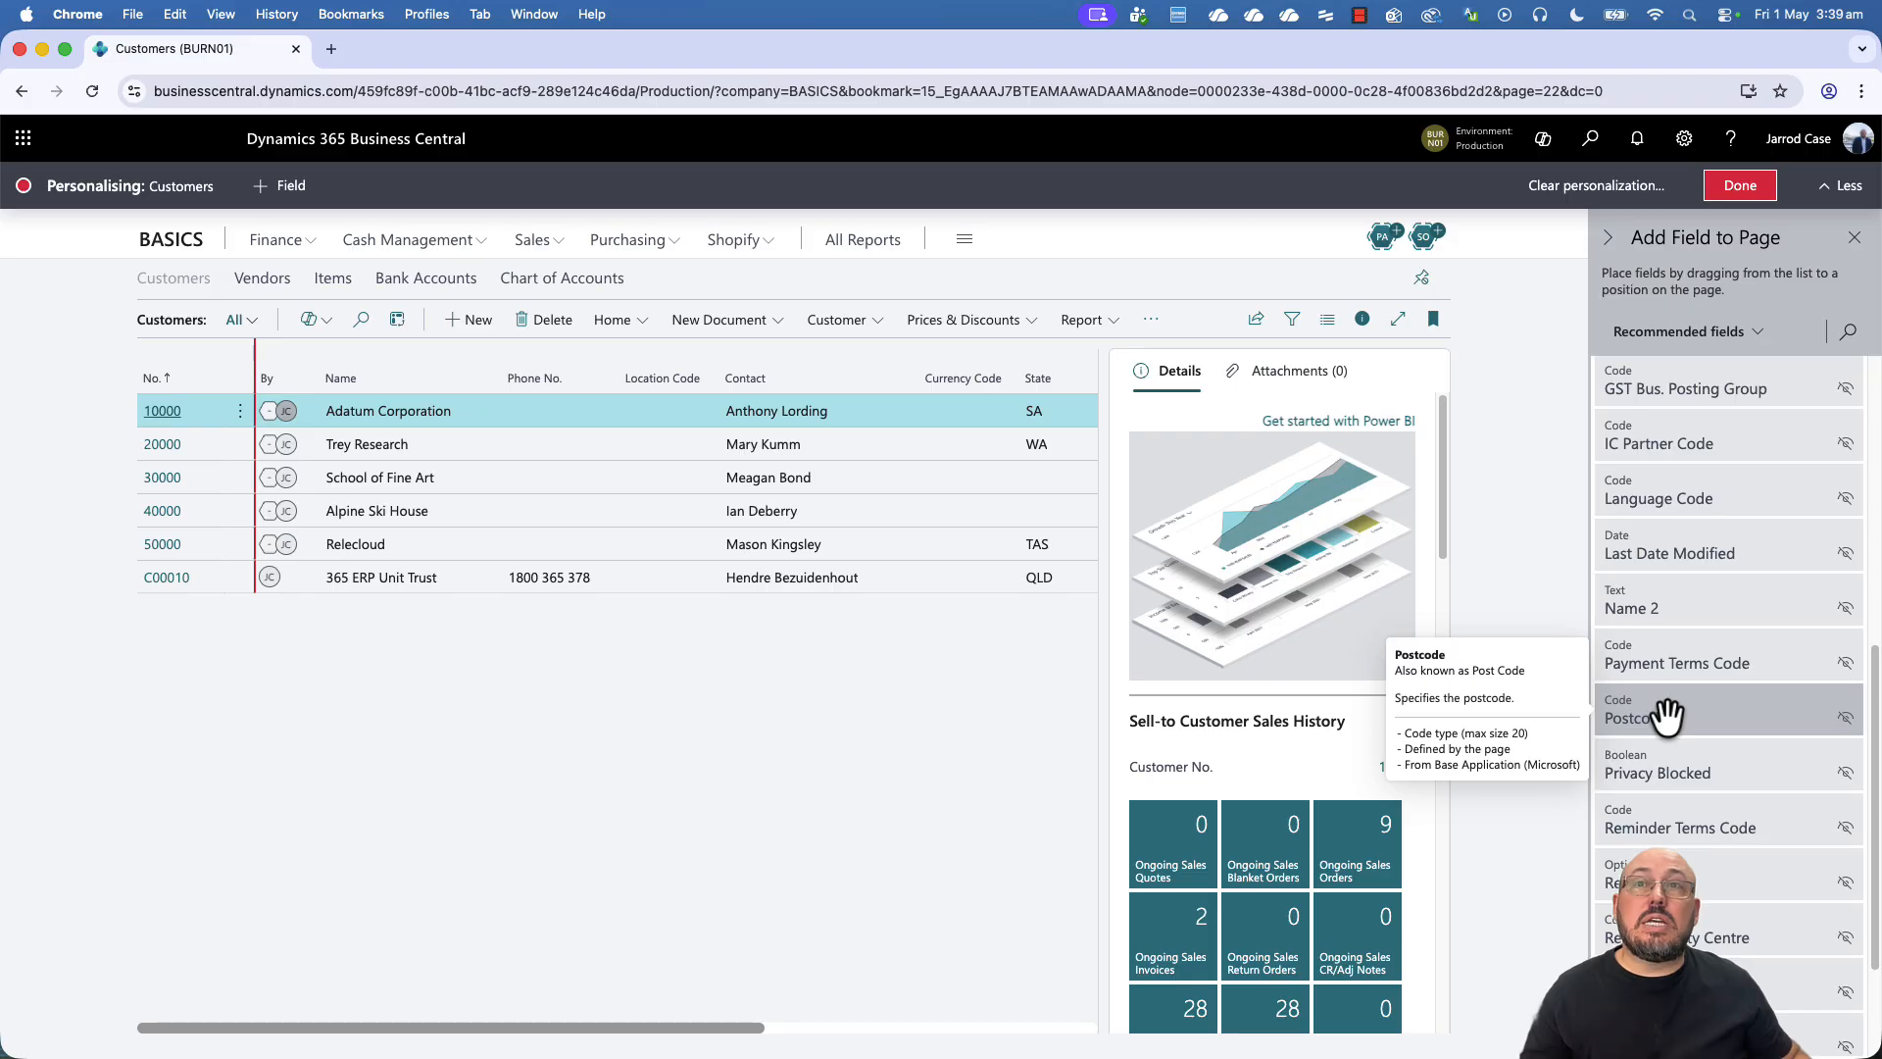
left_click_drag(1667, 716, 496, 372)
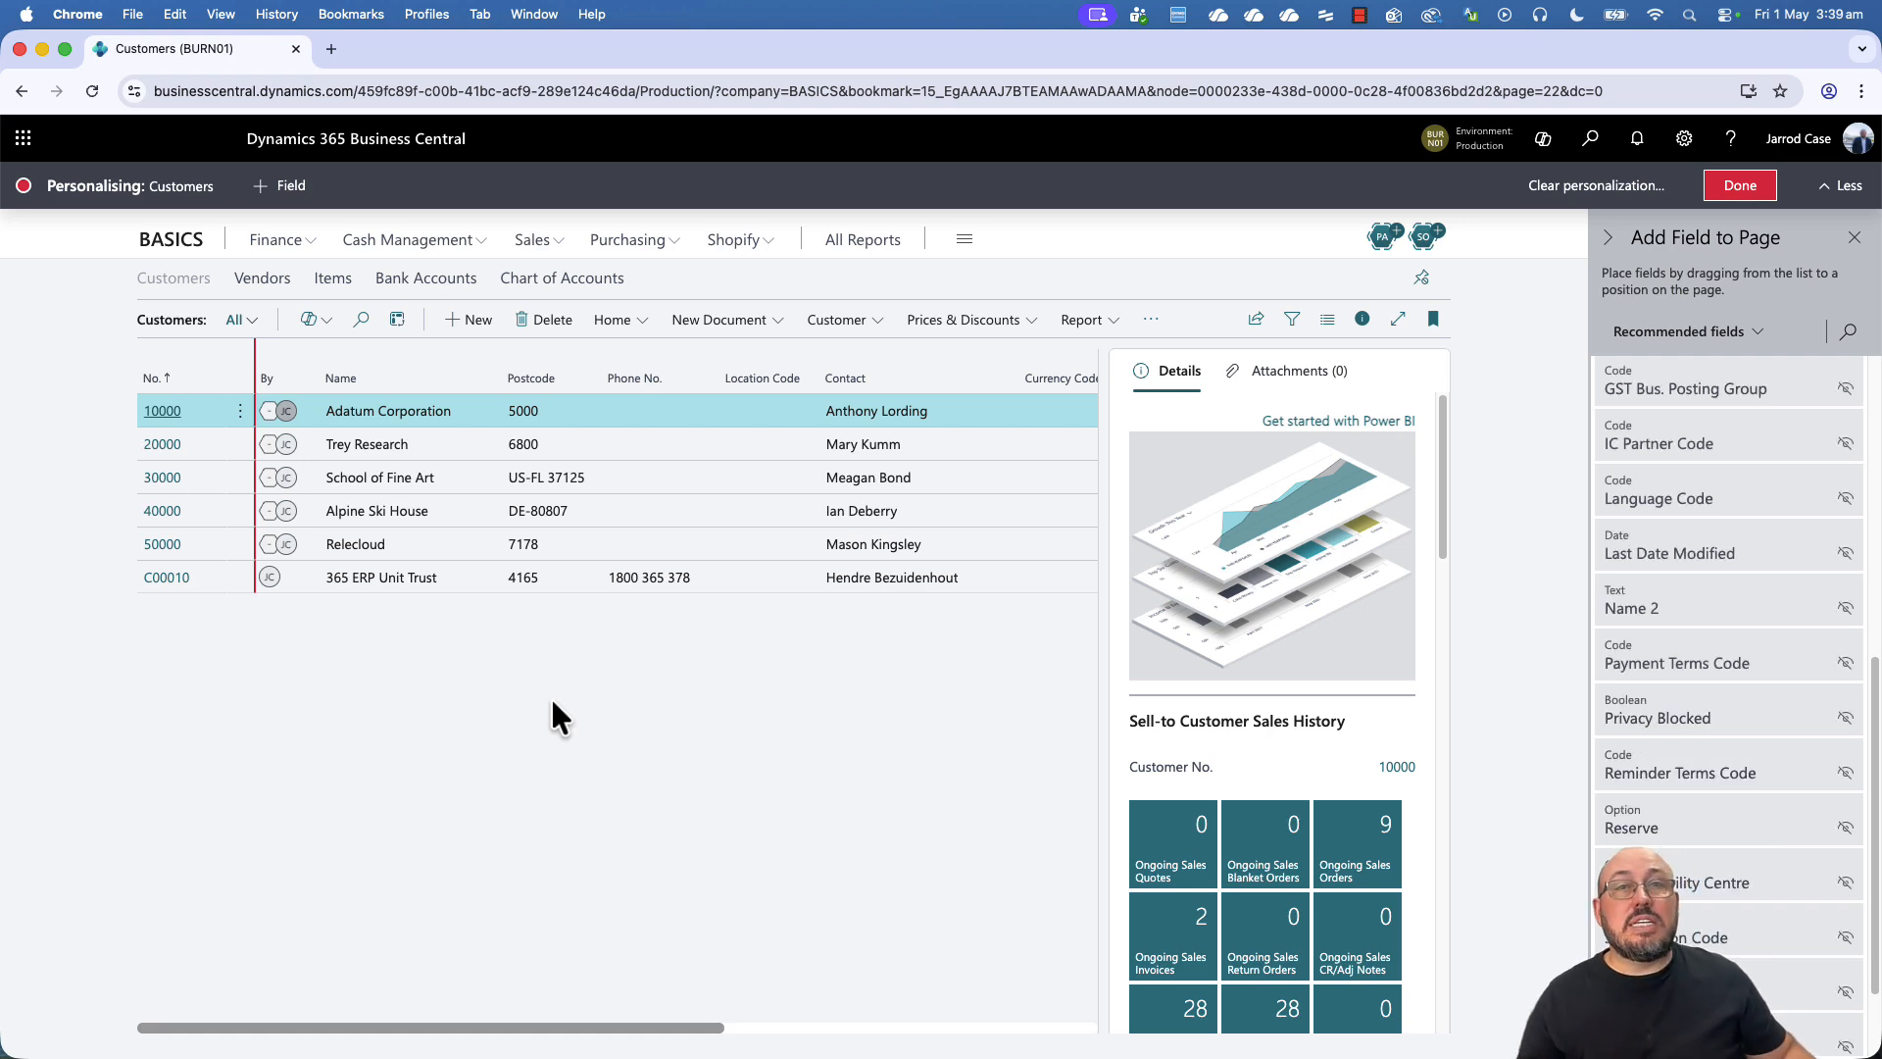
On the Adatum Corporation customer card, add the Name 2 field below Name in the General section and hide it again
left_click(165, 416)
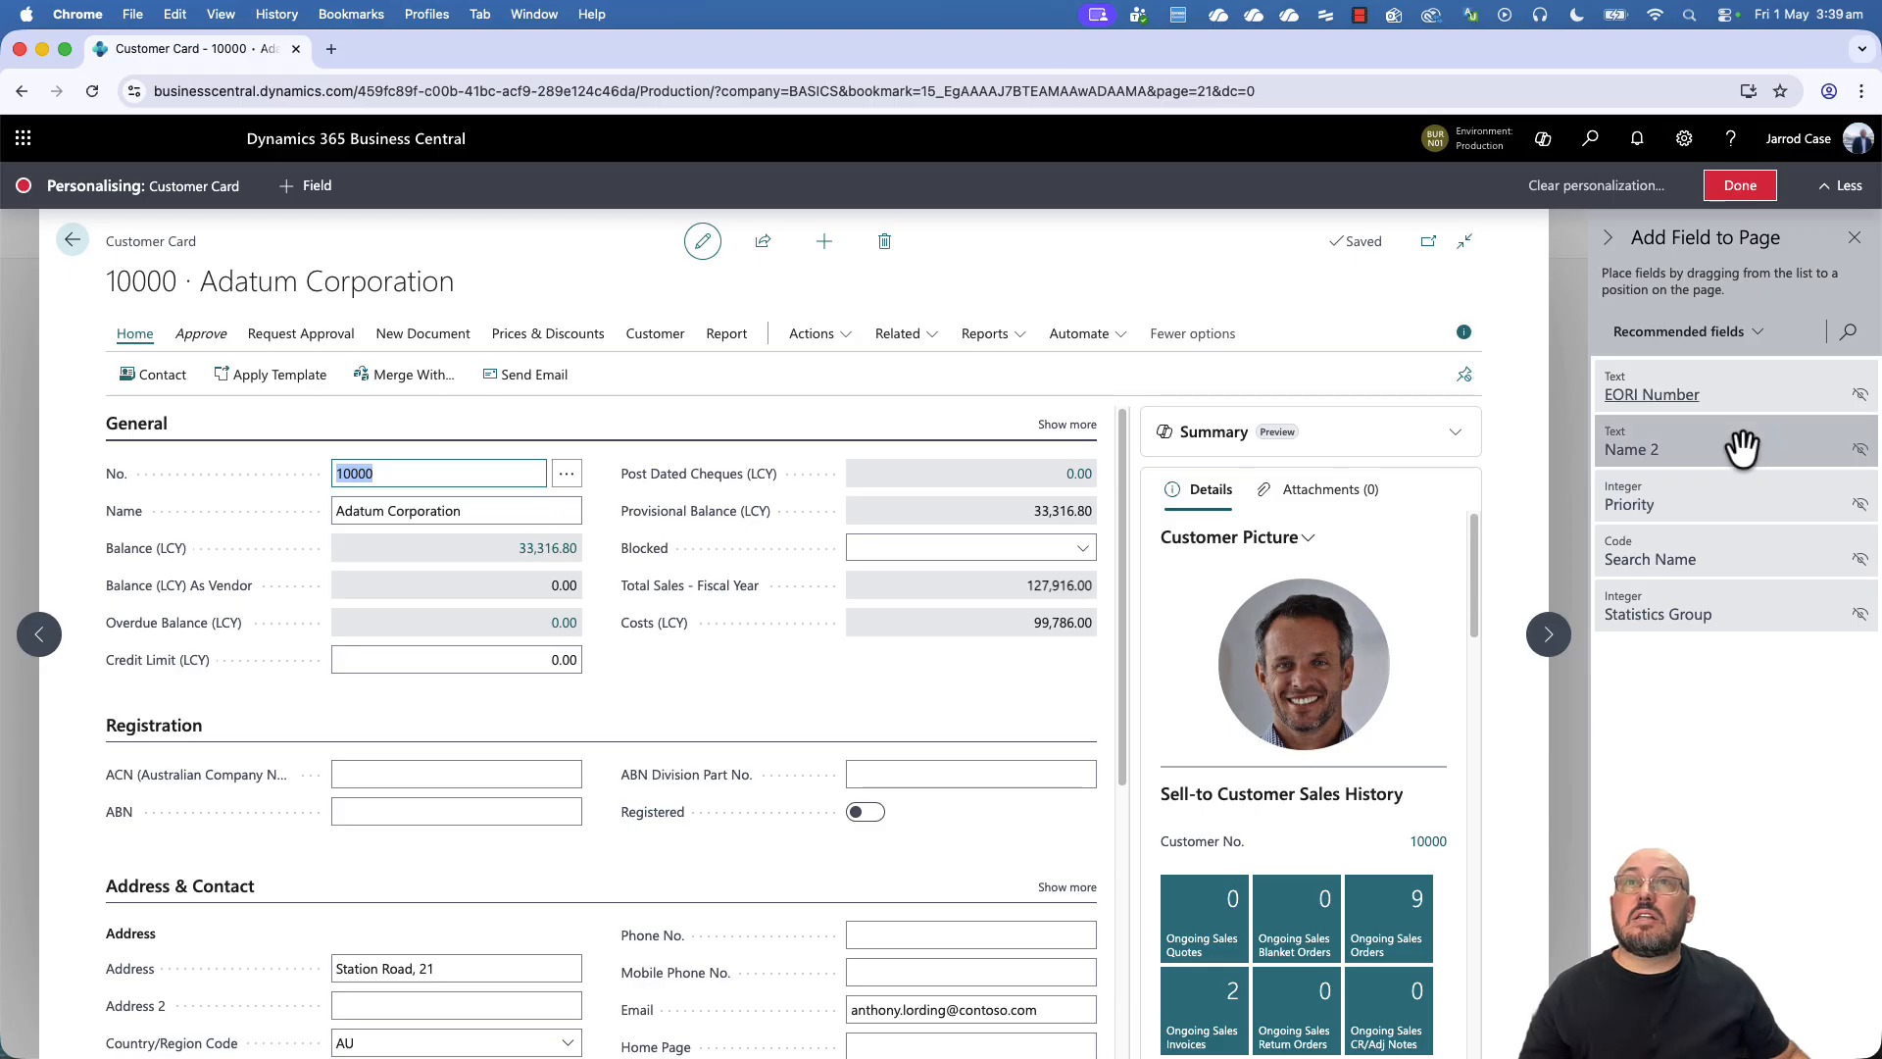
left_click_drag(1632, 461, 393, 526)
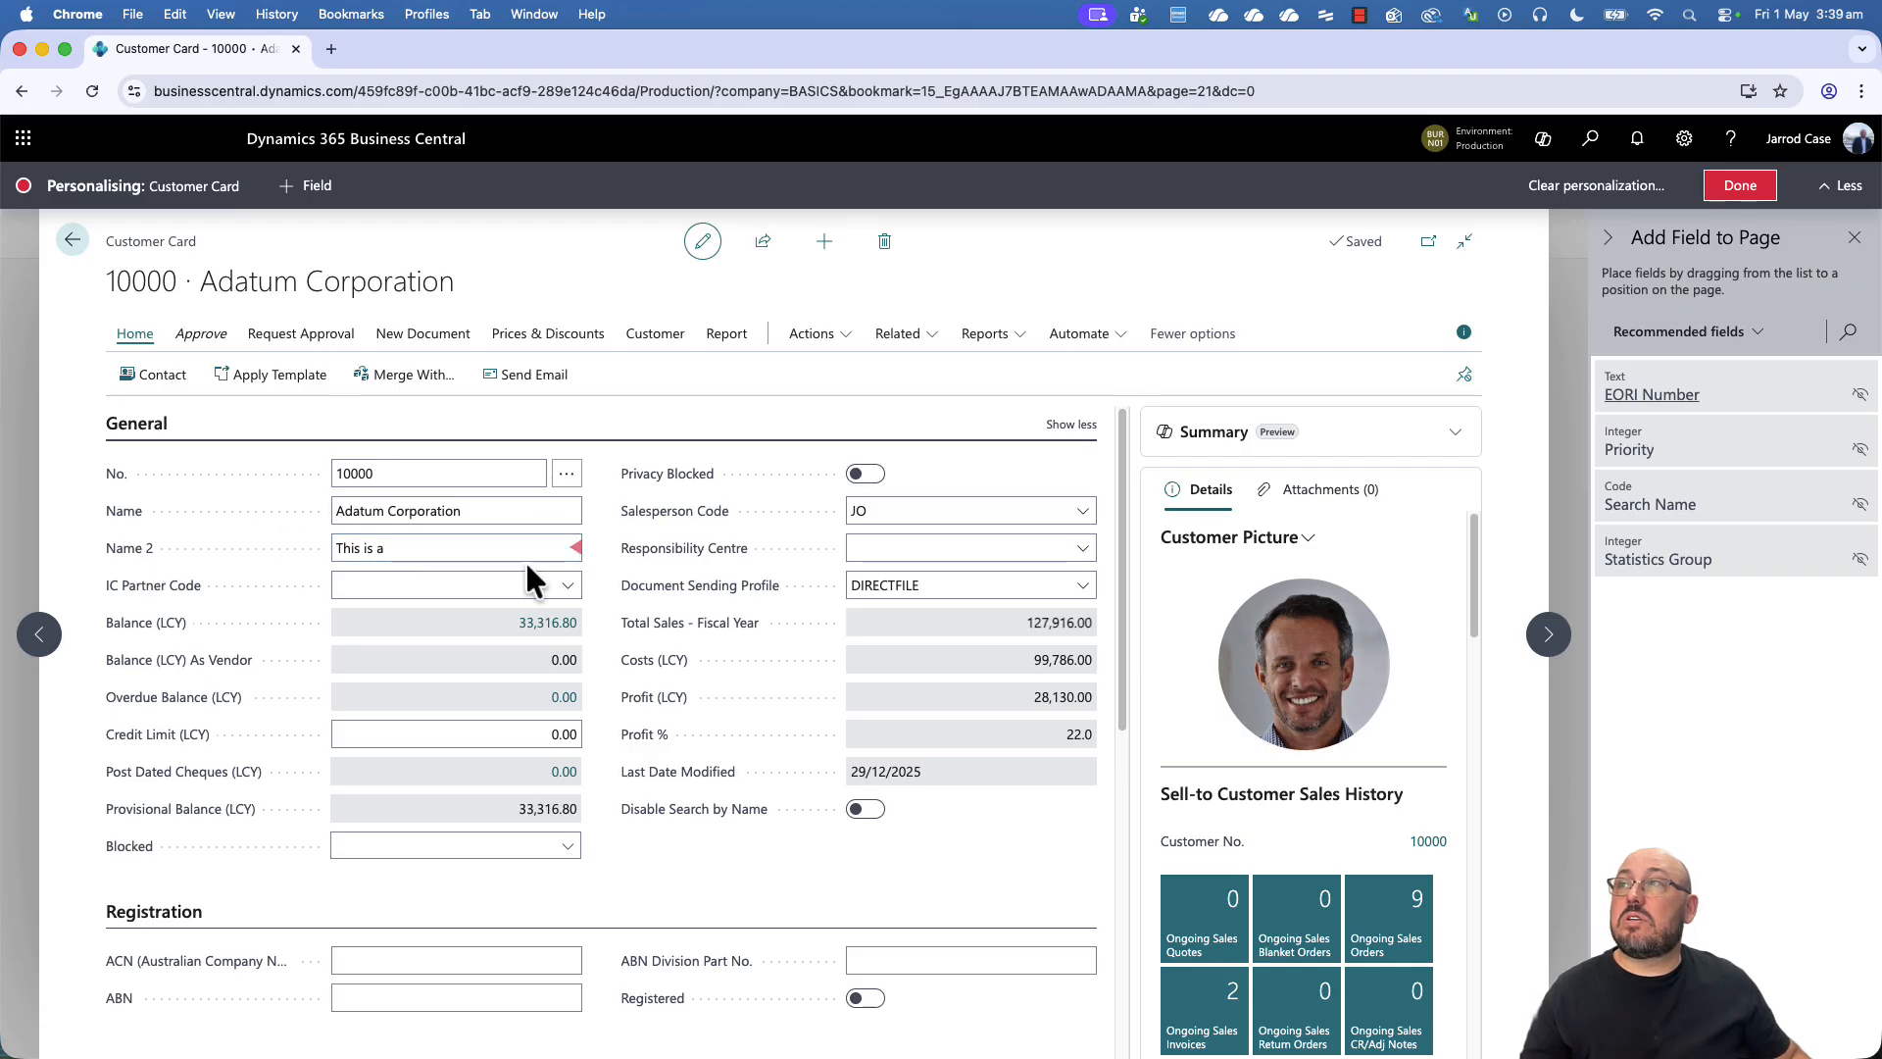
left_click(577, 549)
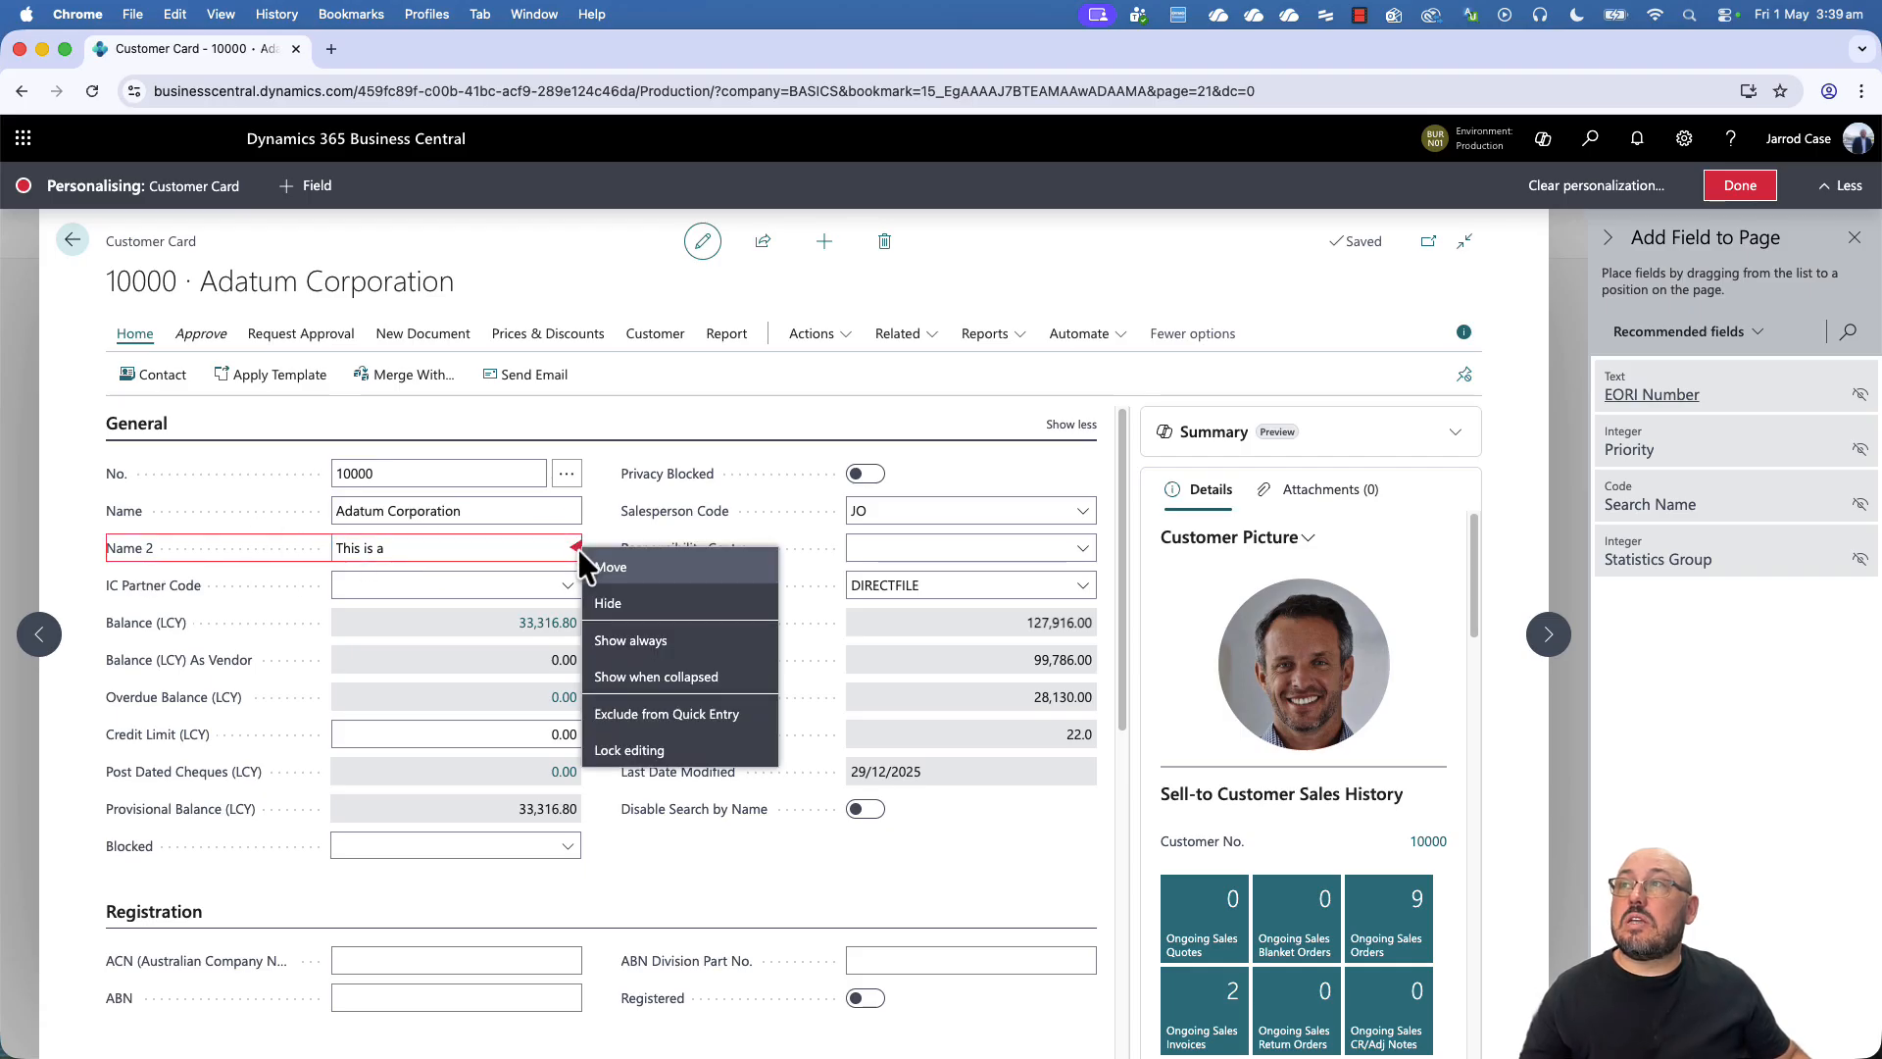
left_click(622, 605)
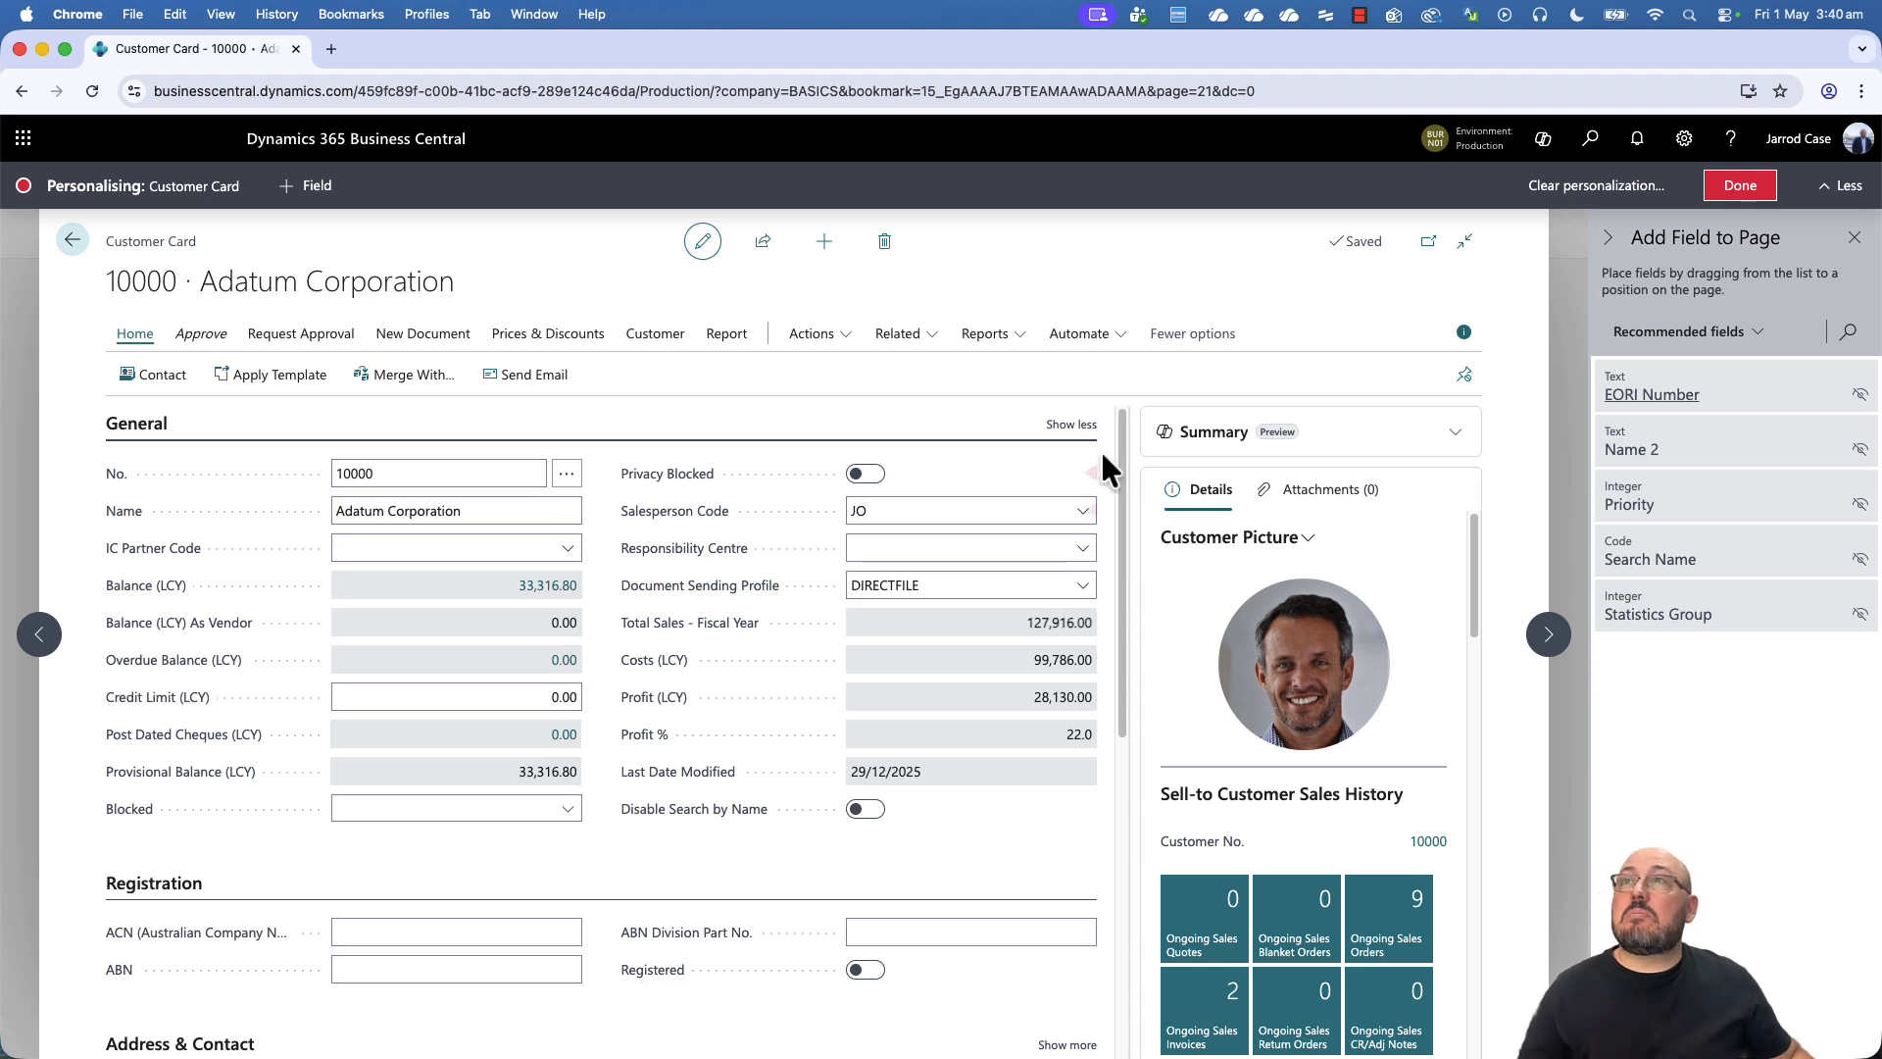
Toggle the customer card's General section between its reduced and full sets of fields
left_click(1072, 425)
left_click(1071, 426)
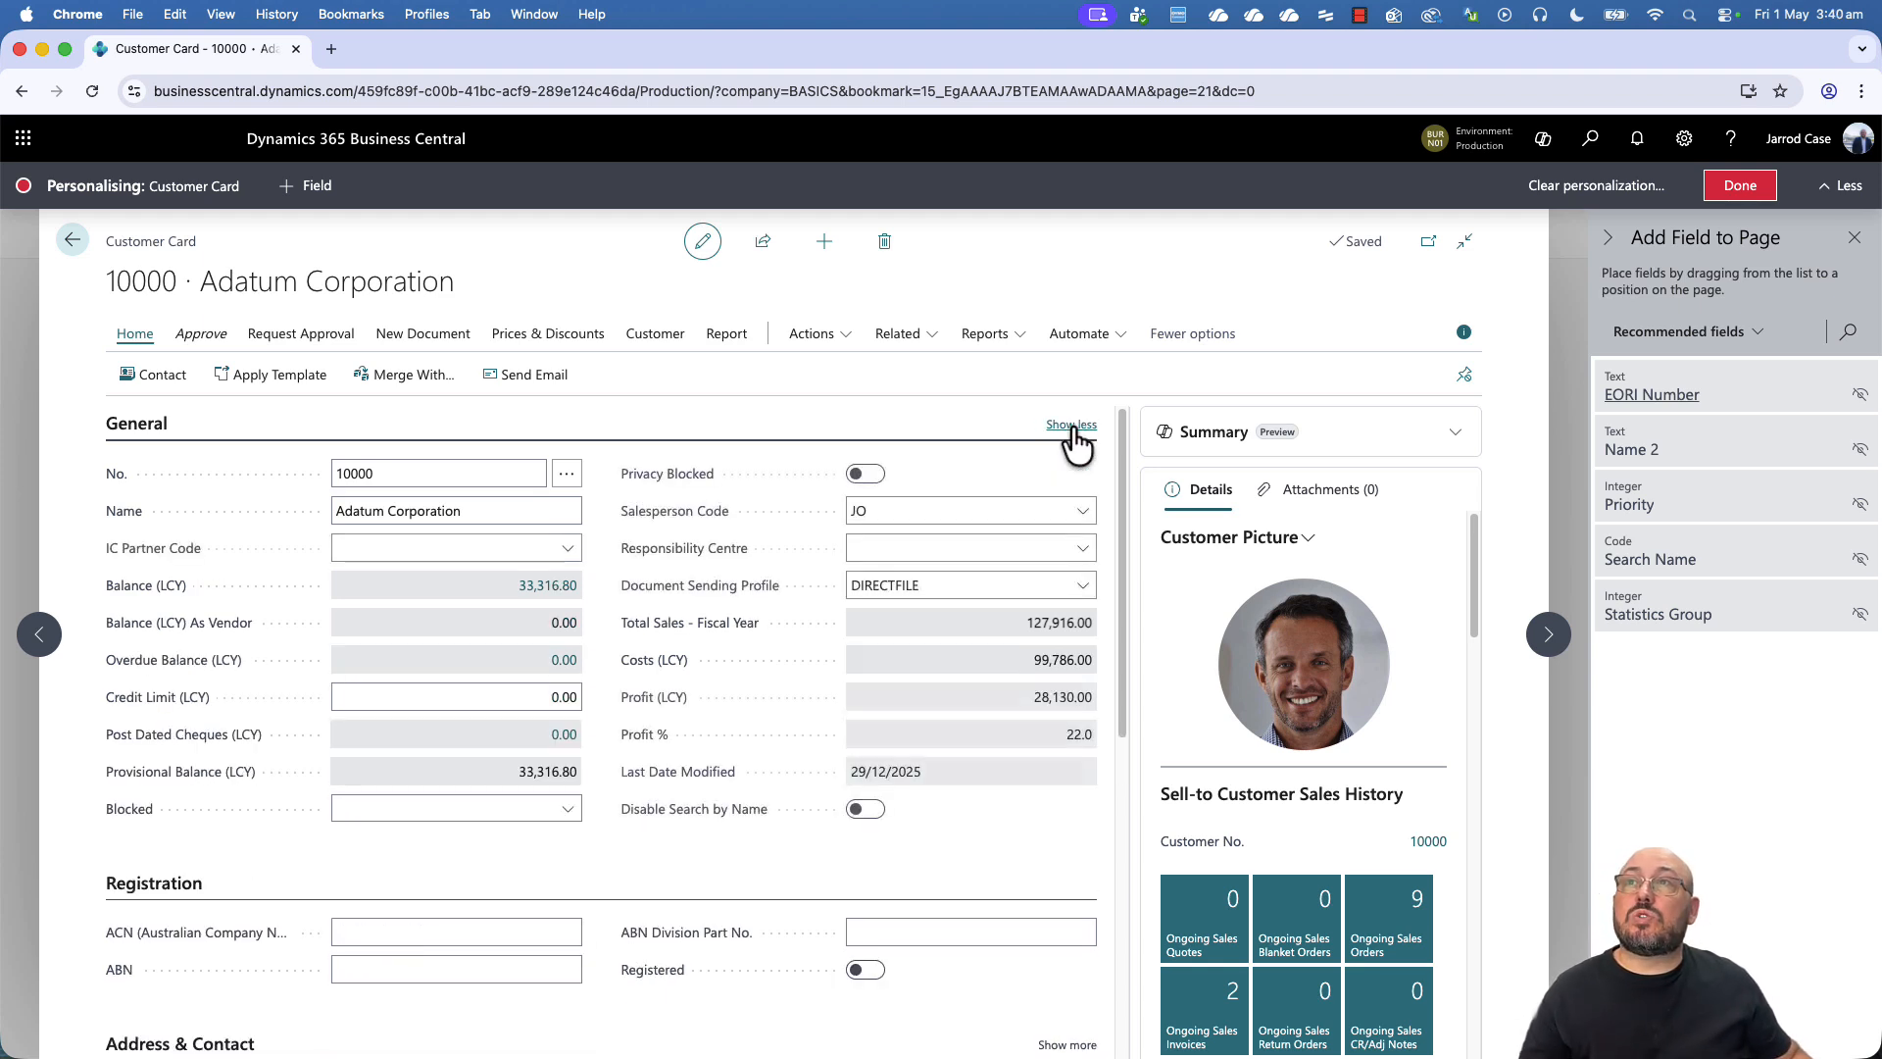
left_click(1082, 431)
left_click(1082, 432)
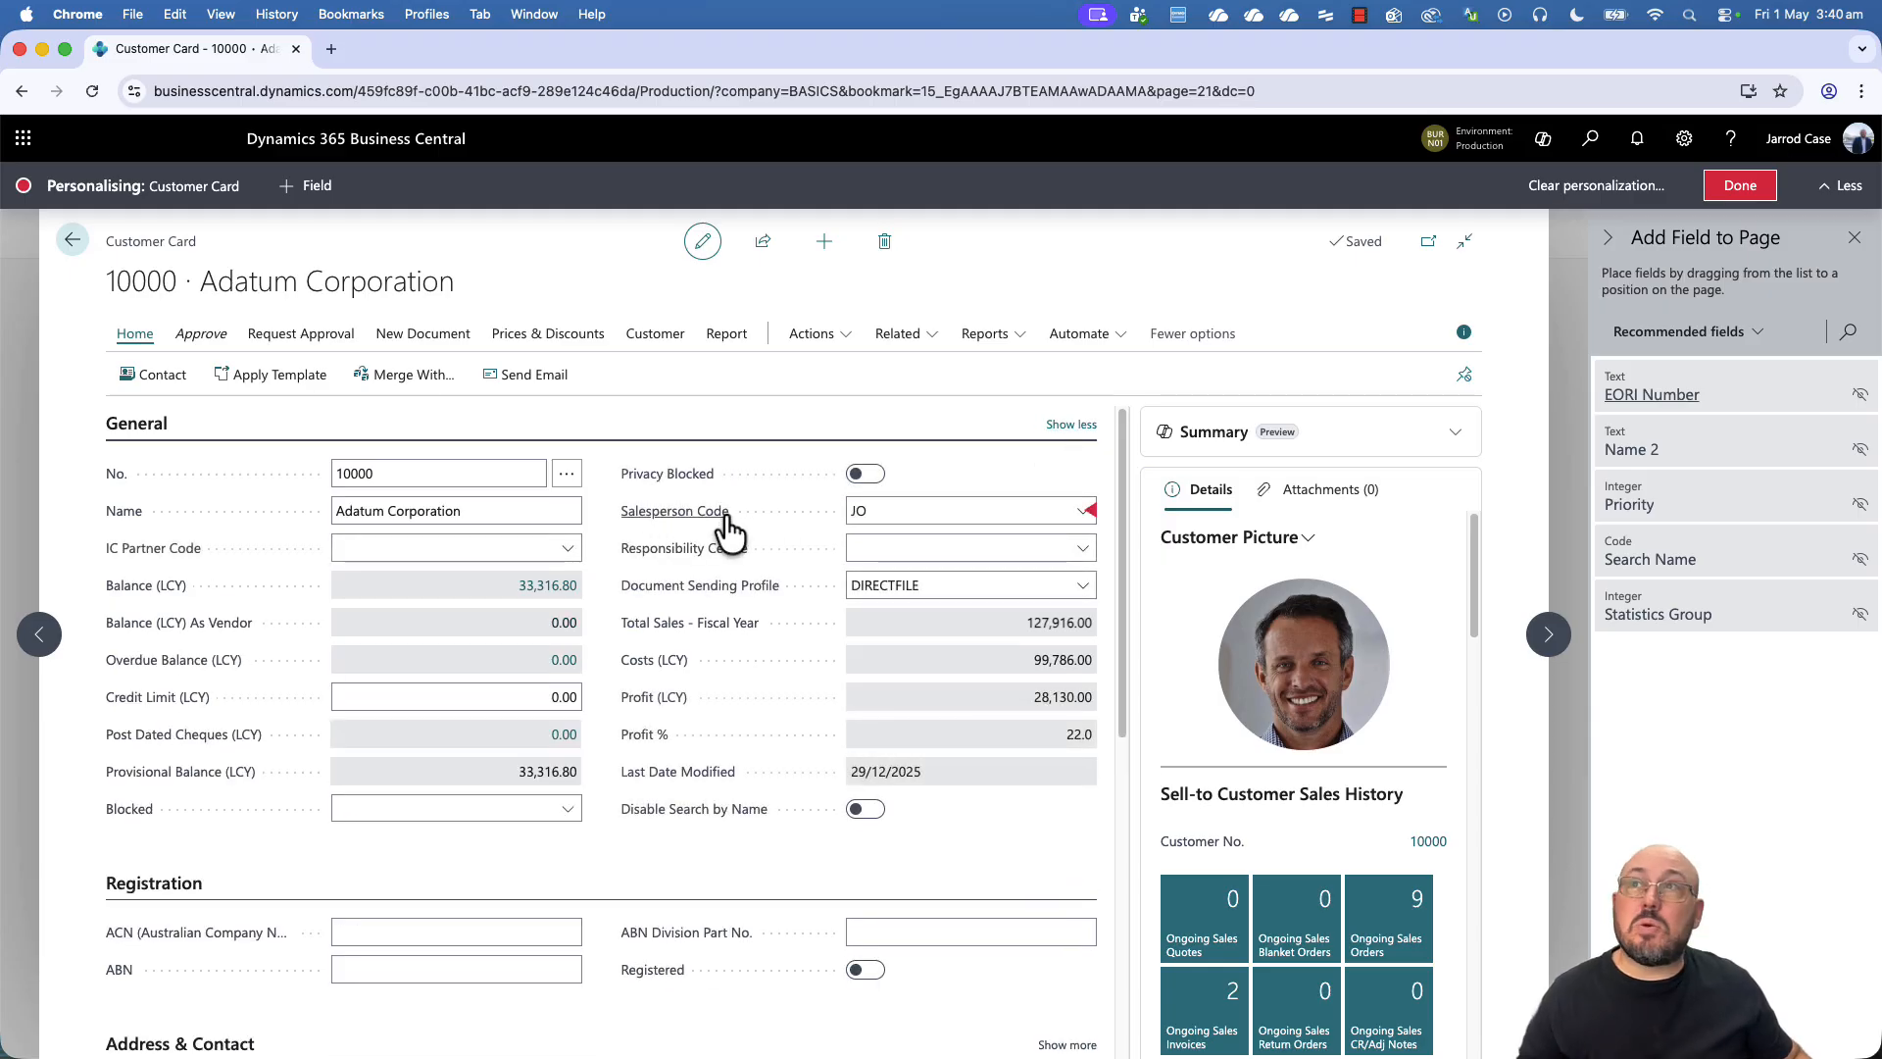
Set the Salesperson Code field to show always and collapse the customer card's General section to its reduced set of fields
left_click(1092, 509)
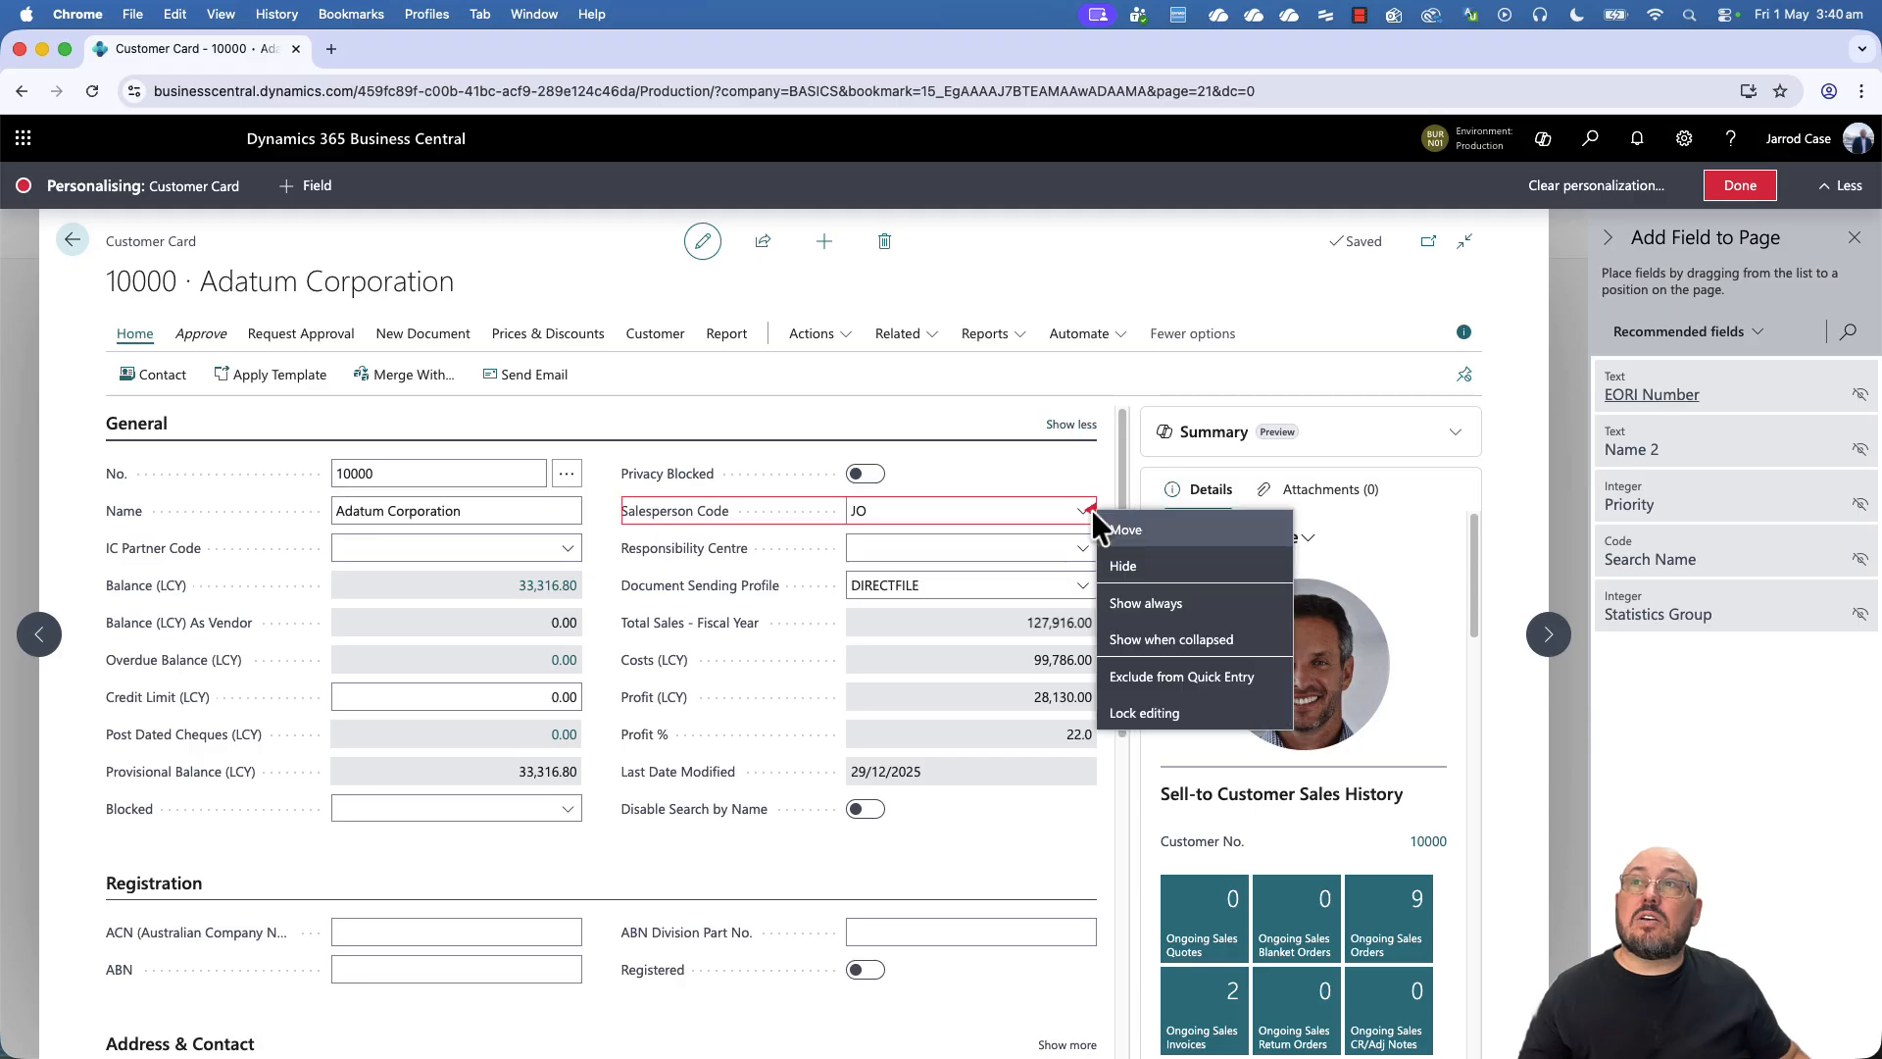
left_click(1147, 604)
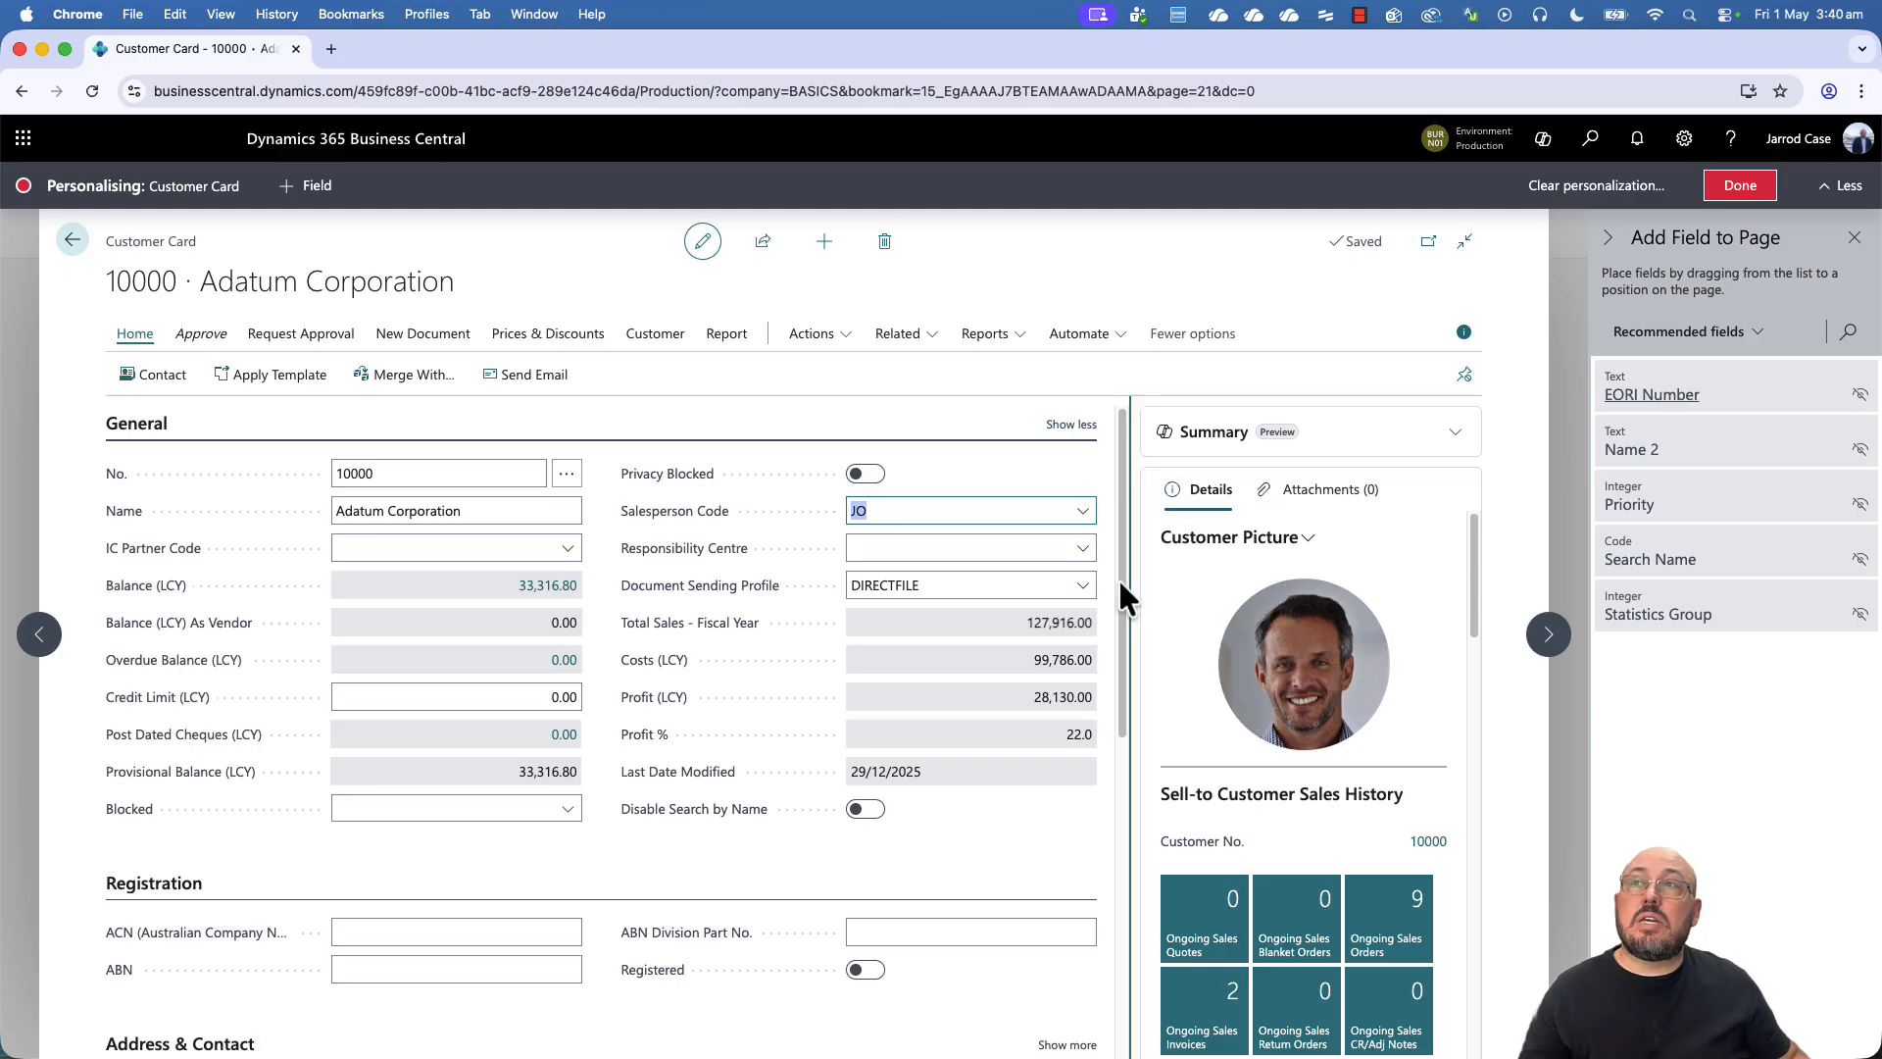
left_click(1072, 425)
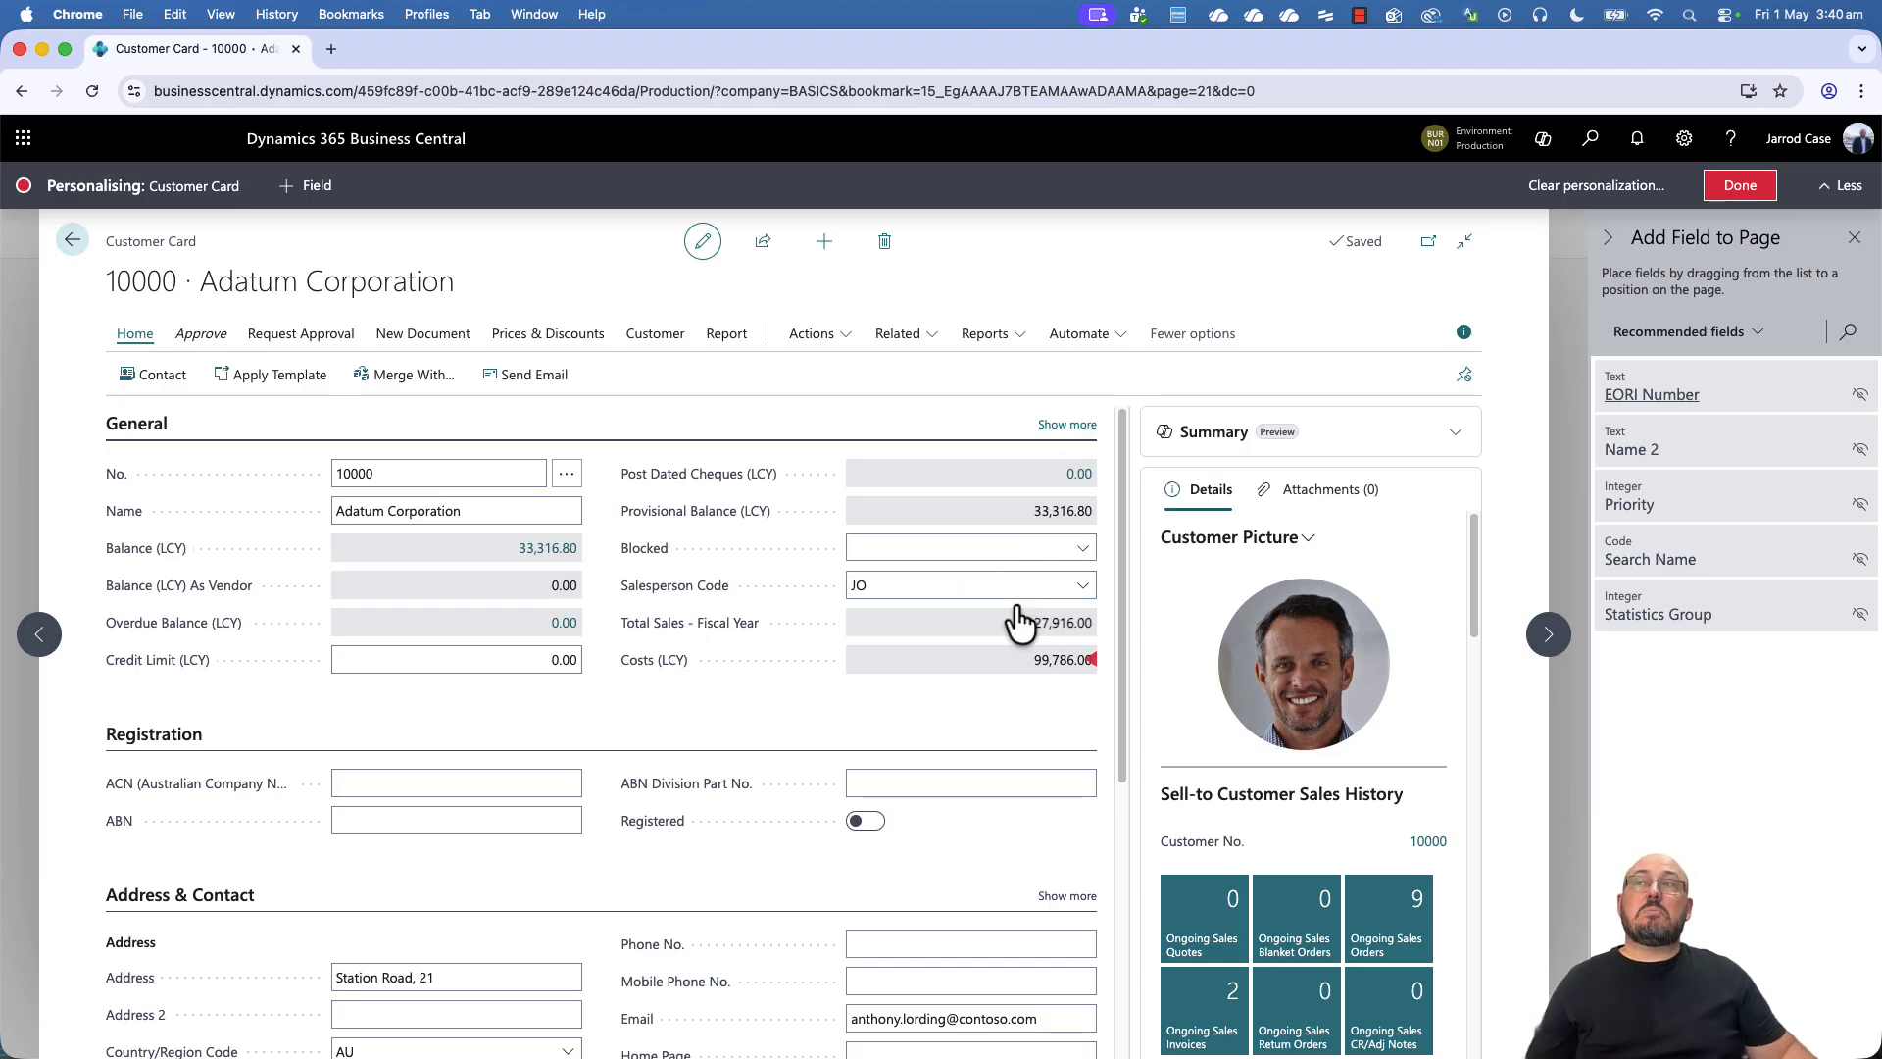
Hide the Blocked field in the General section and add it back directly below Salesperson Code
left_click(1090, 546)
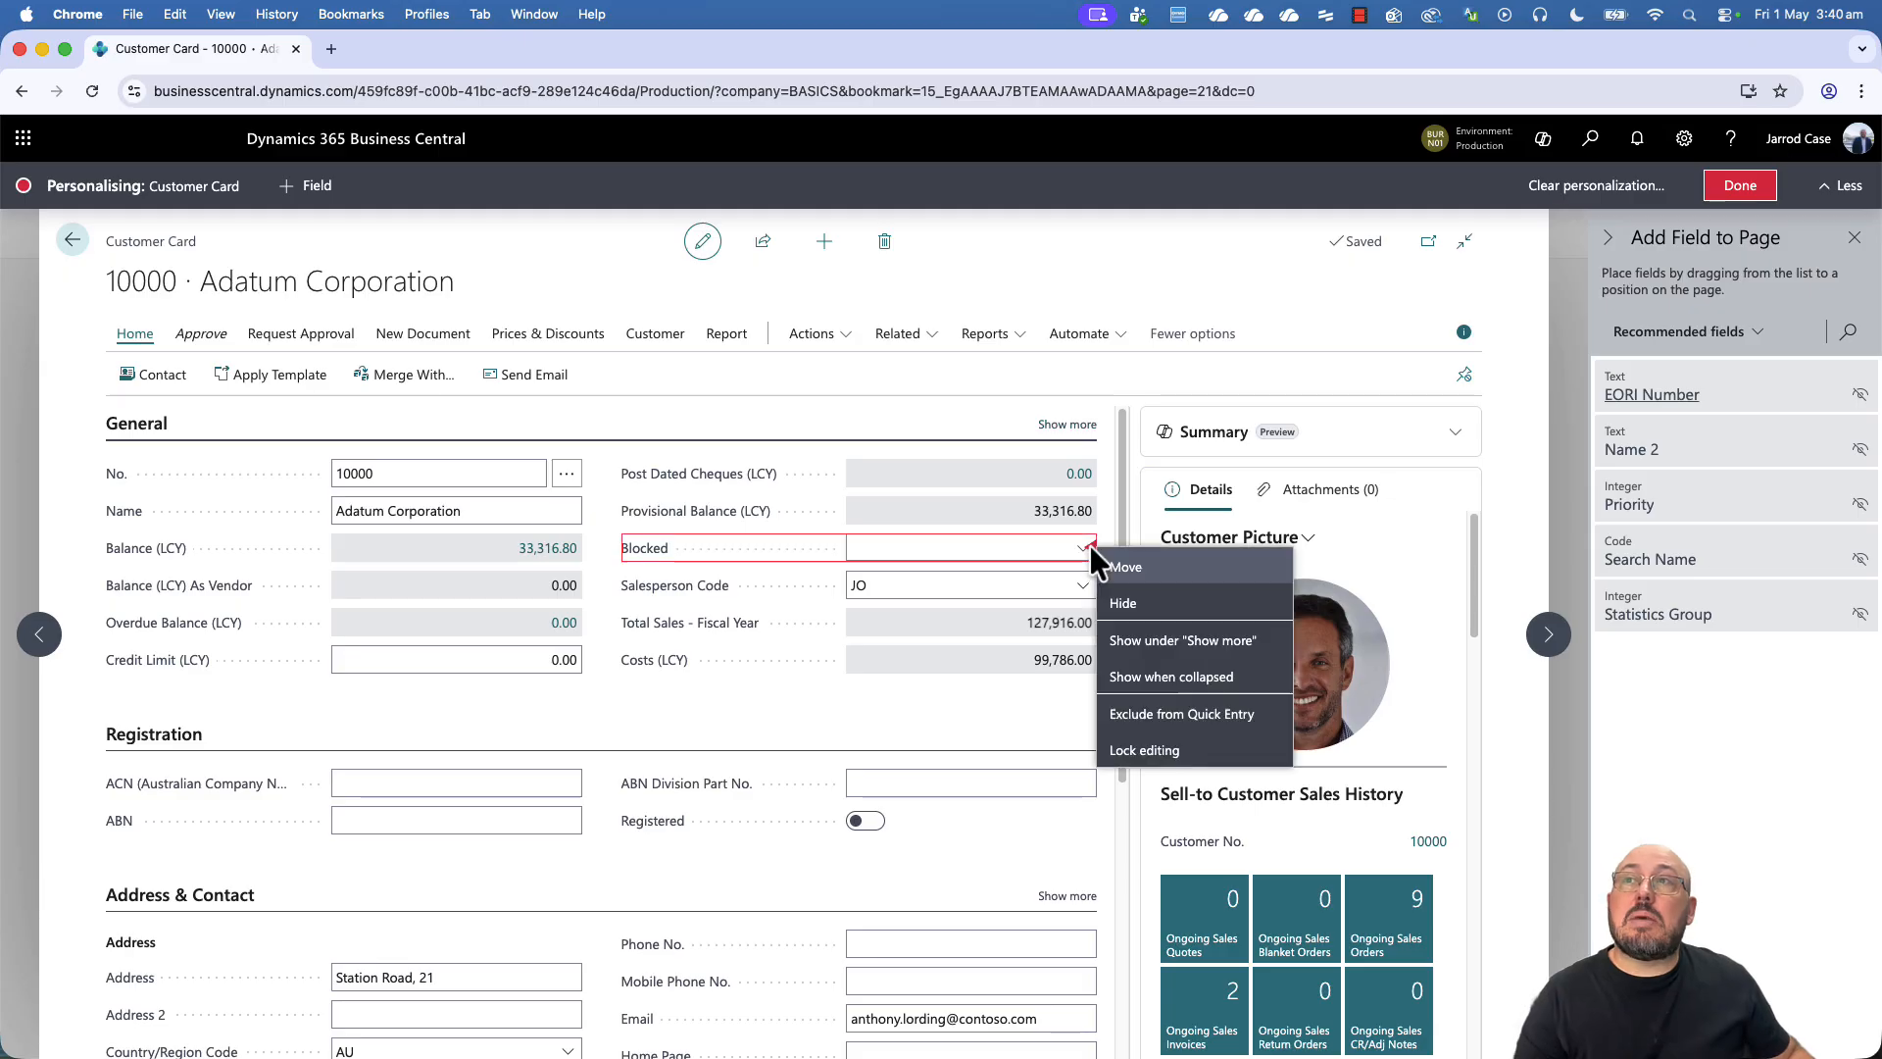
left_click(1137, 610)
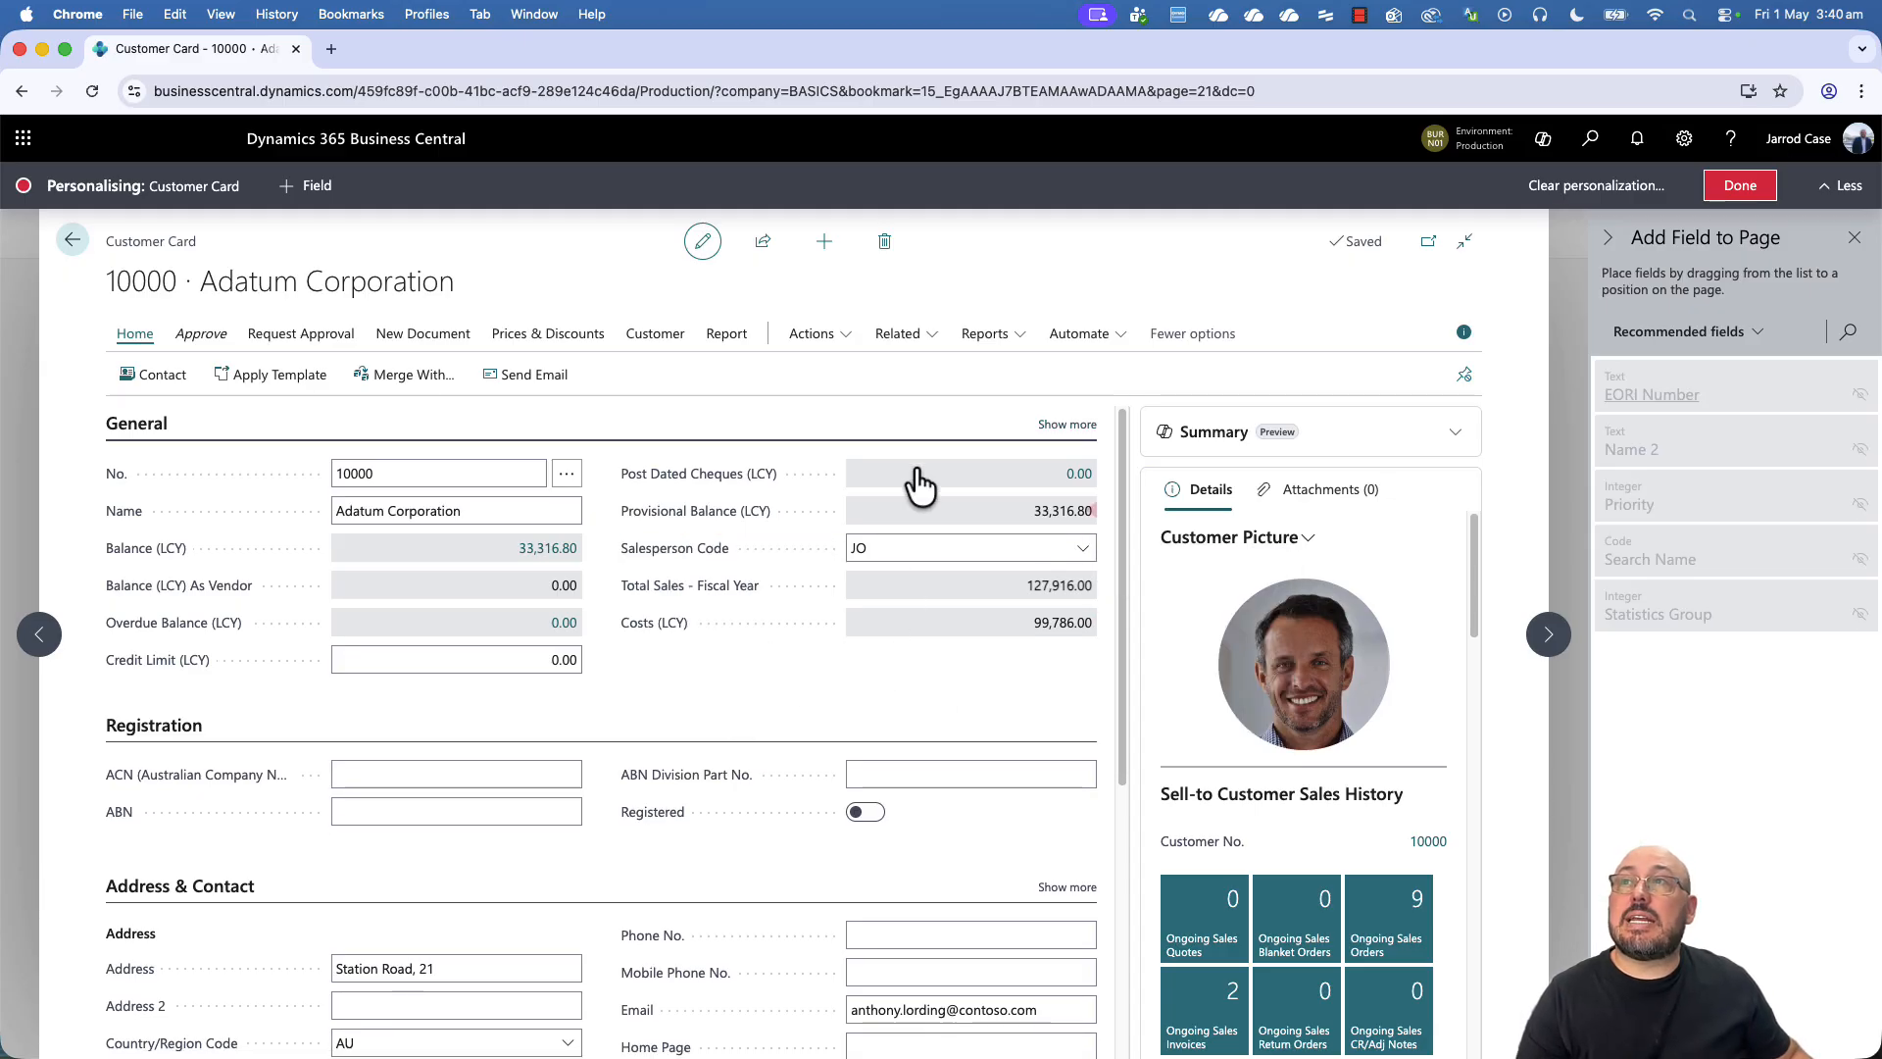
left_click(1066, 426)
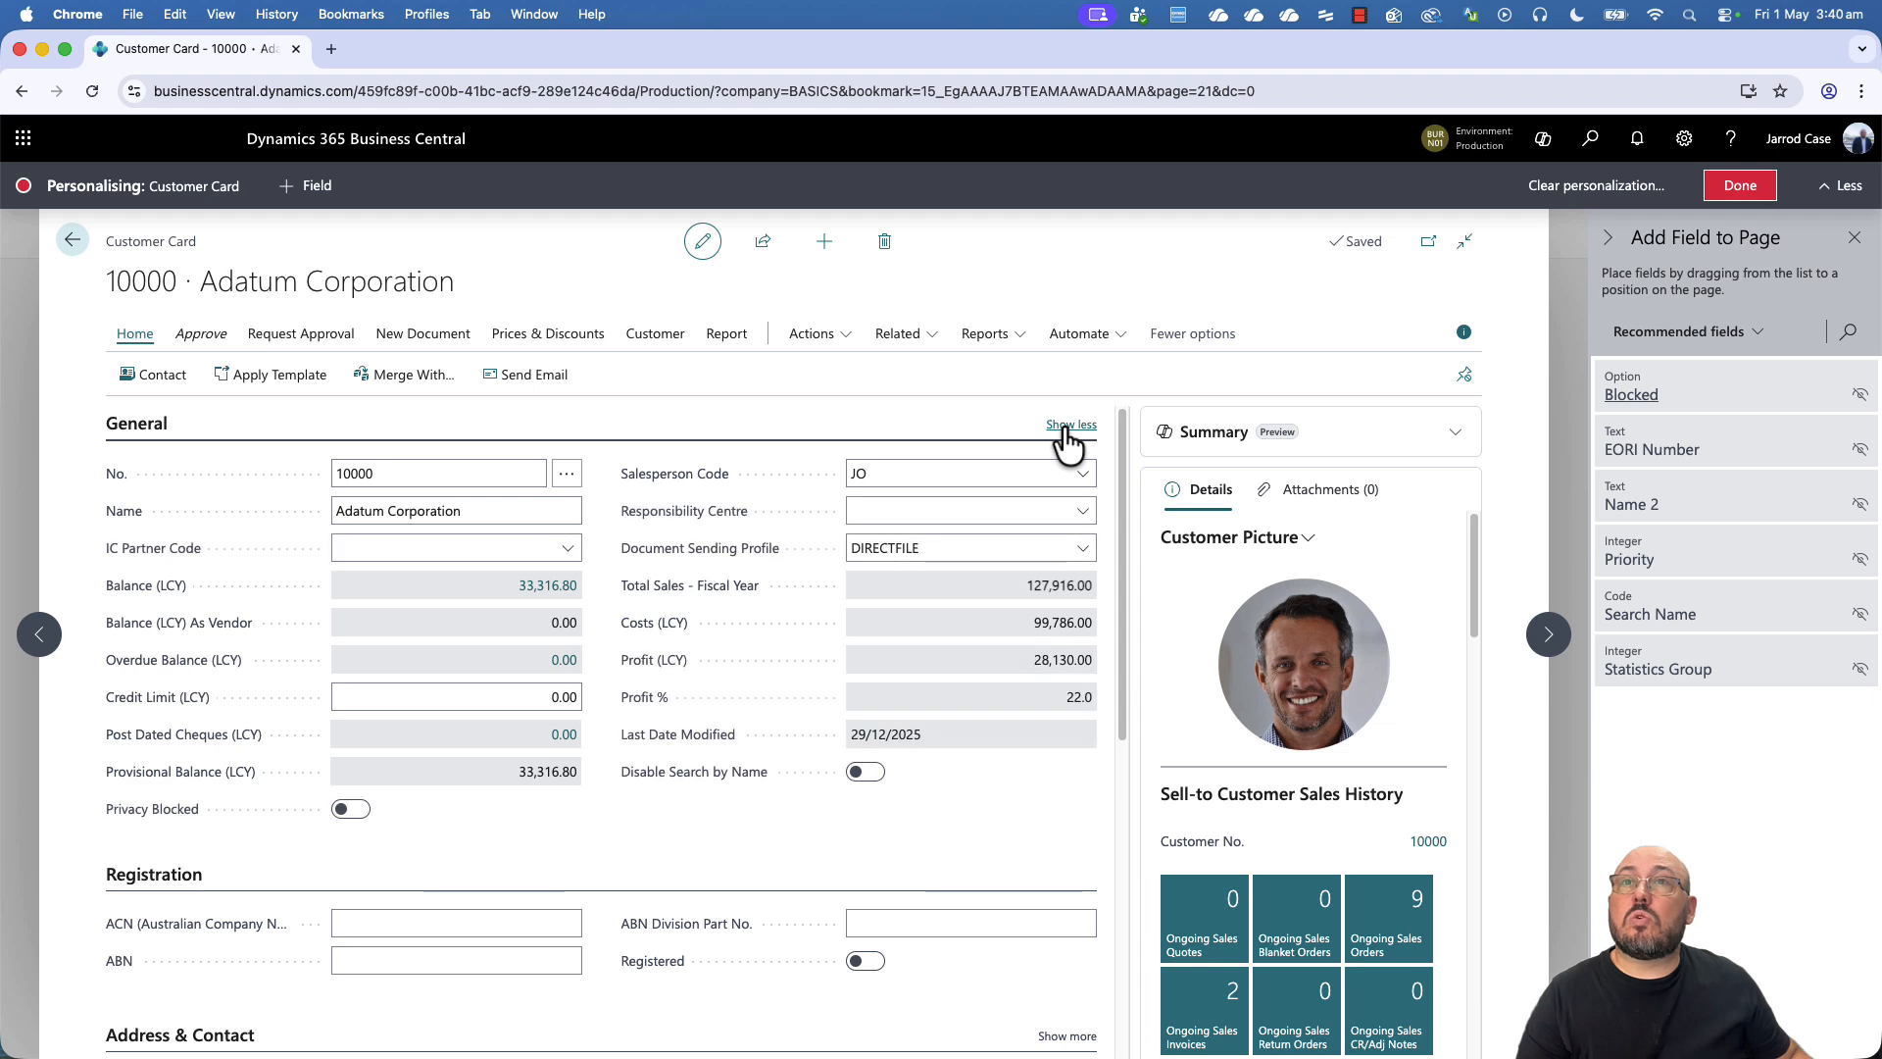
left_click(1067, 425)
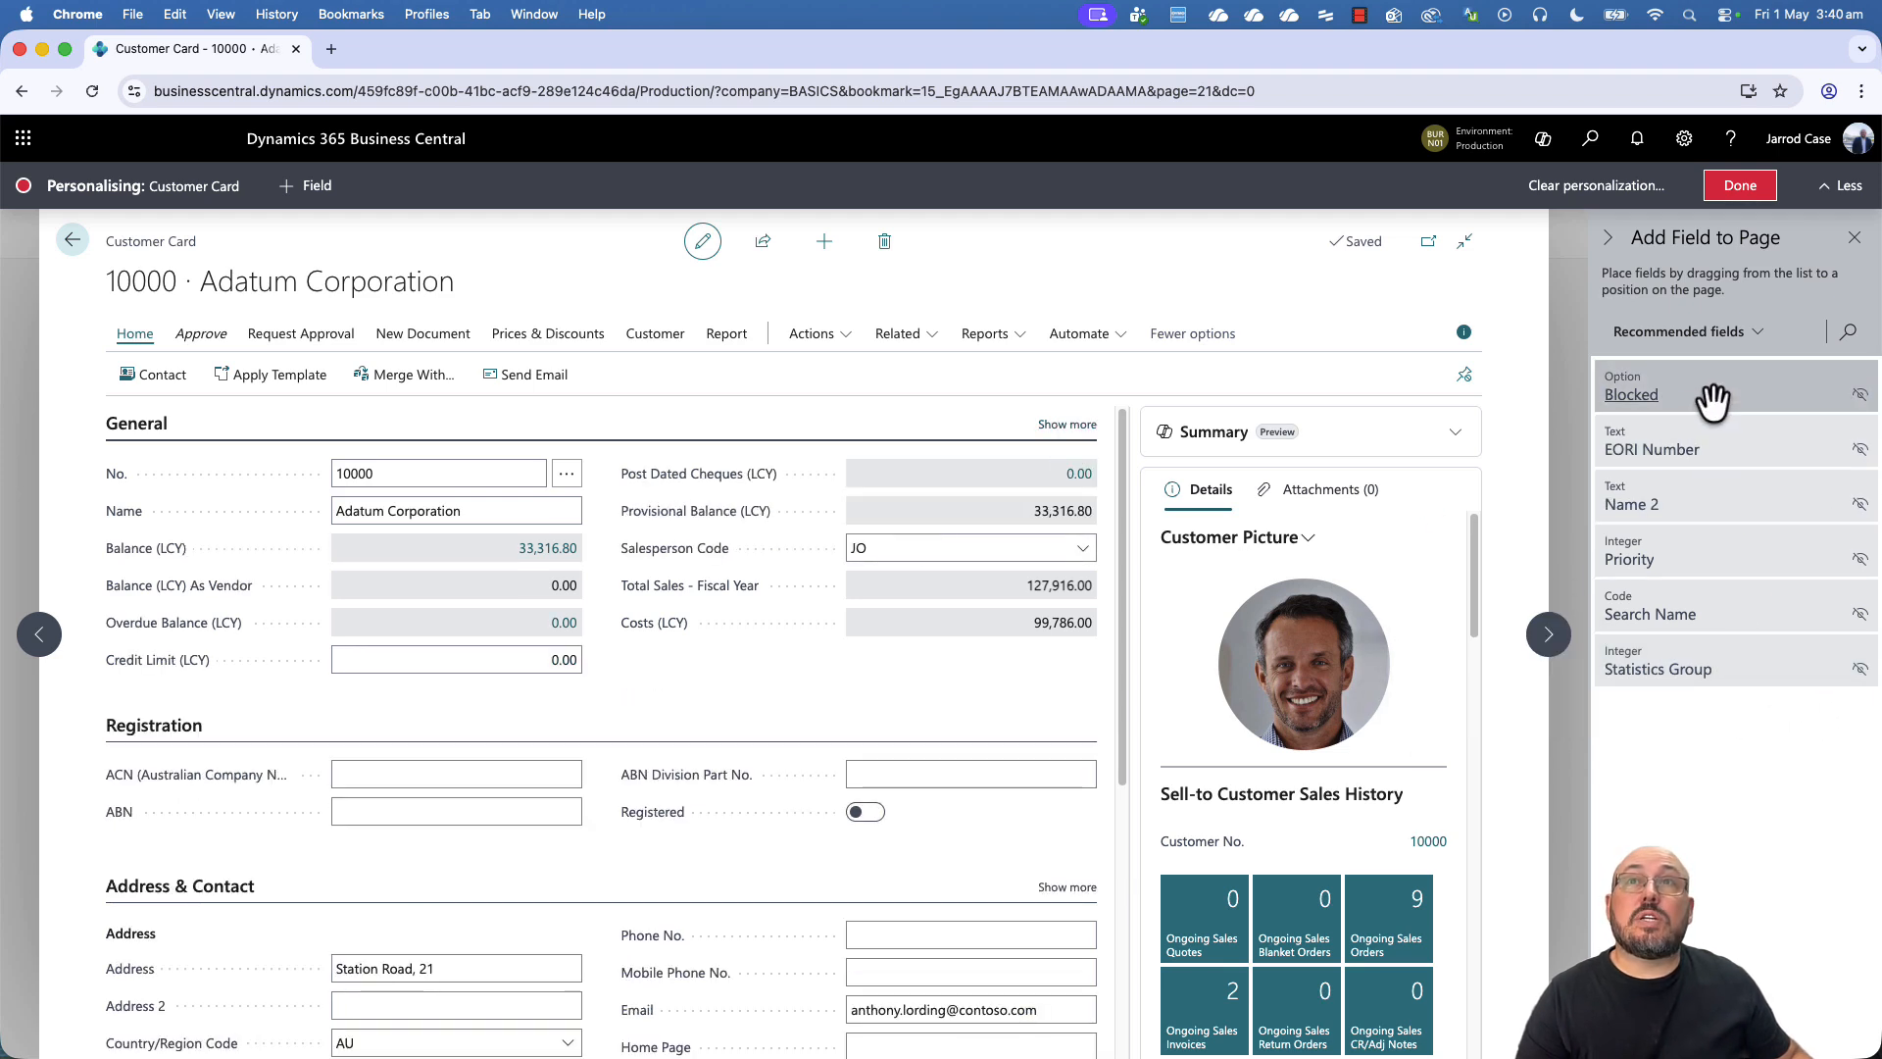
left_click_drag(1709, 395, 914, 588)
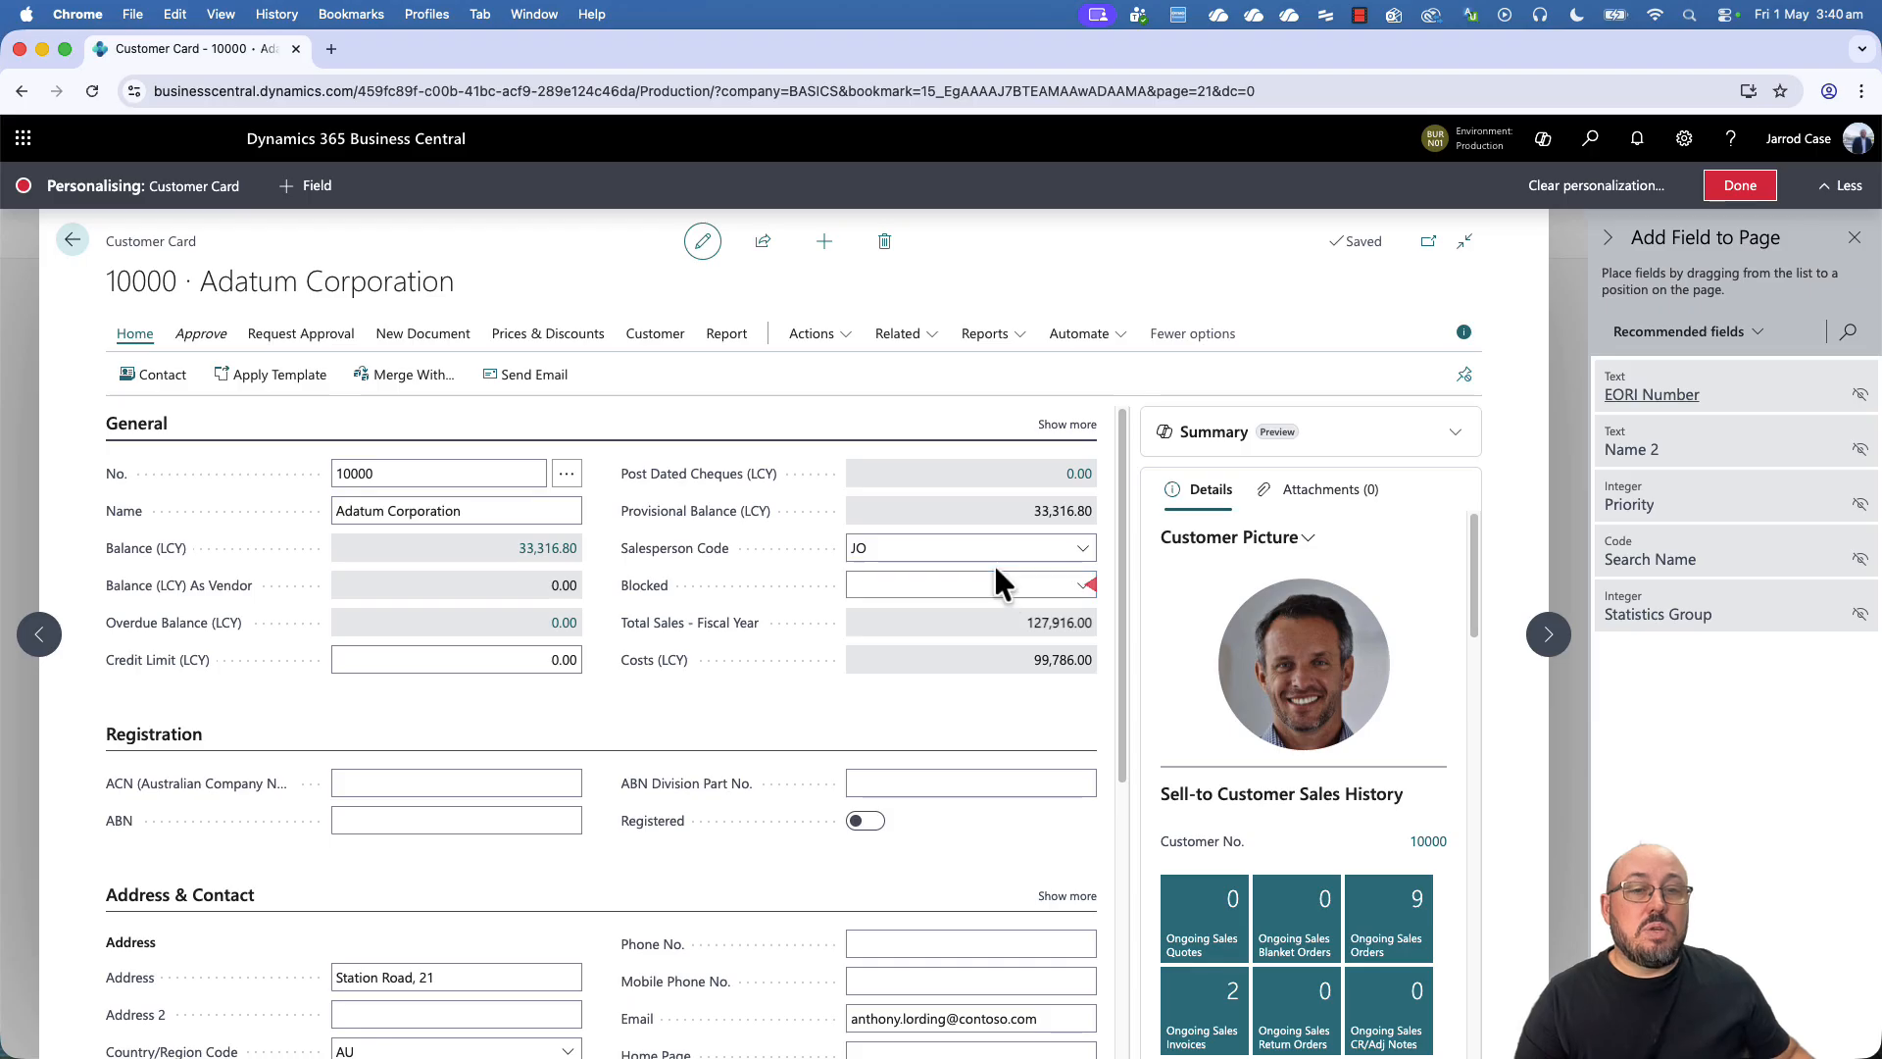
Back in the Customers list with the details pane hidden, narrow the Contact column and place State before Currency Code
left_click(73, 240)
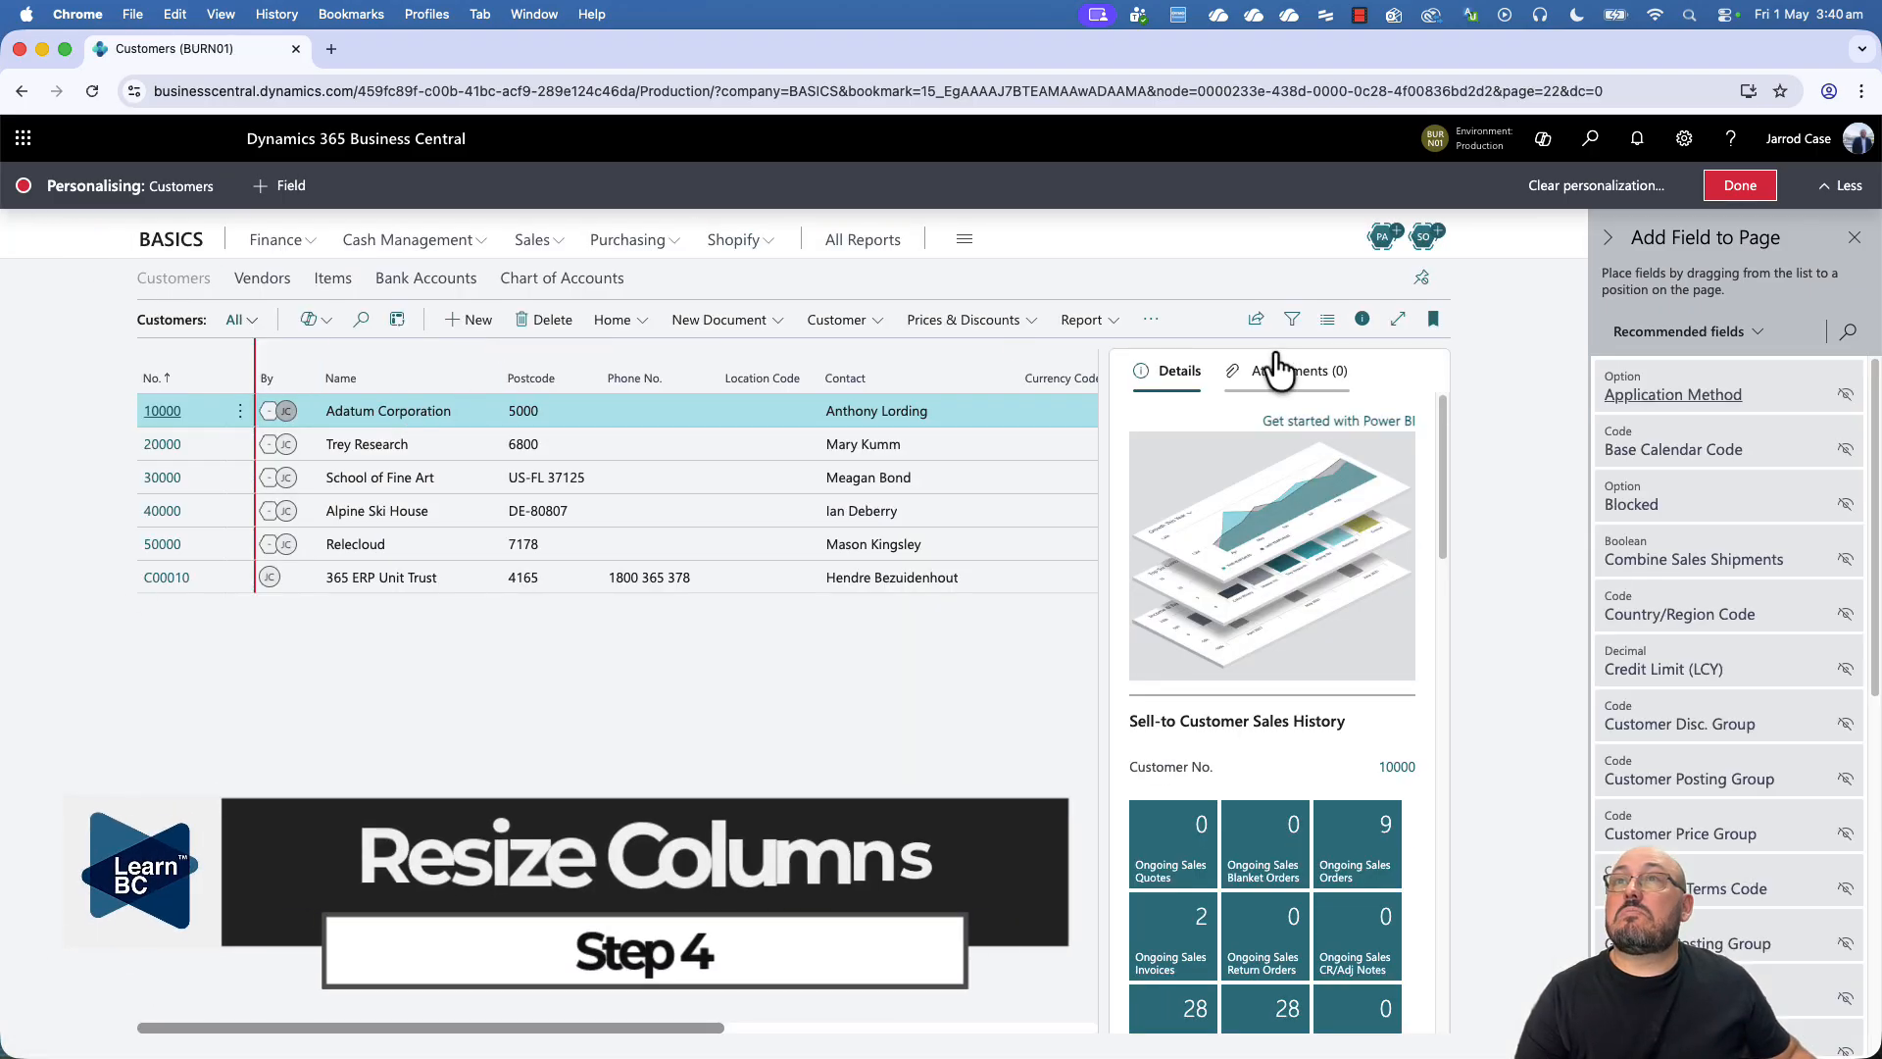
left_click(1365, 322)
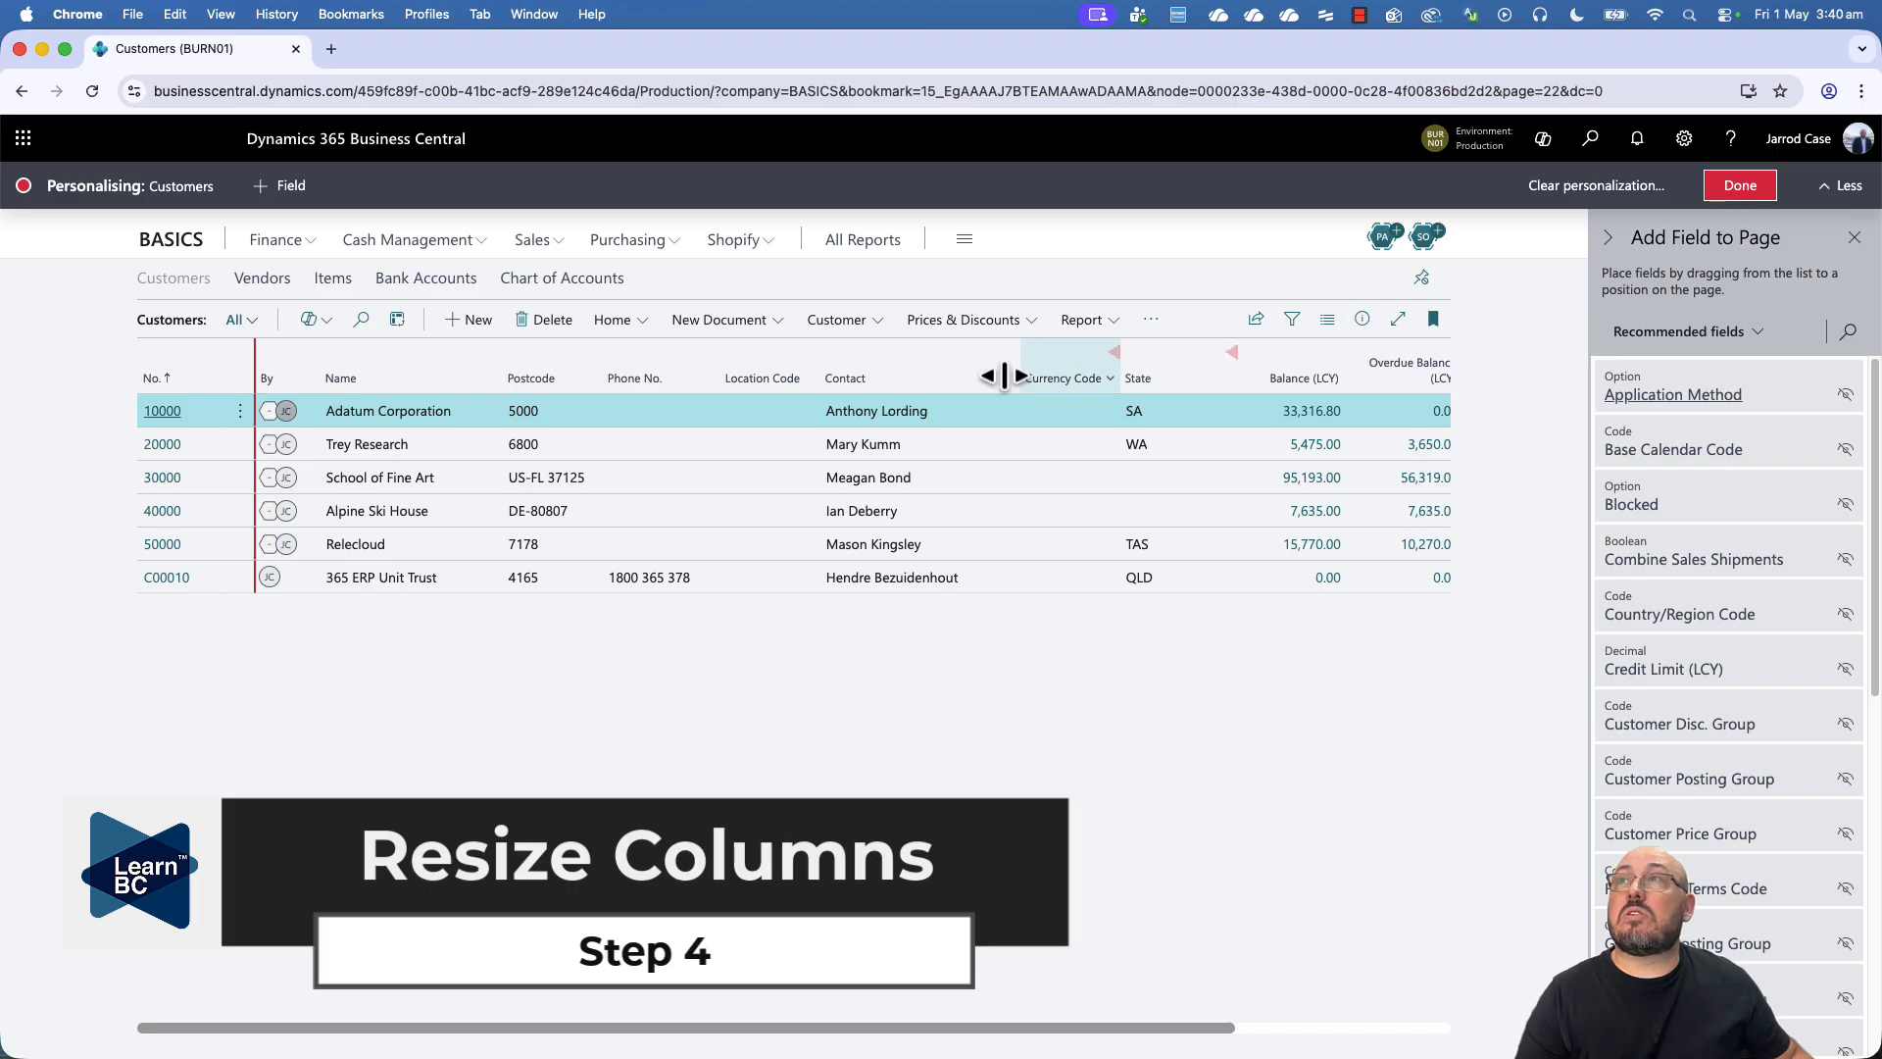
left_click_drag(1018, 362, 978, 362)
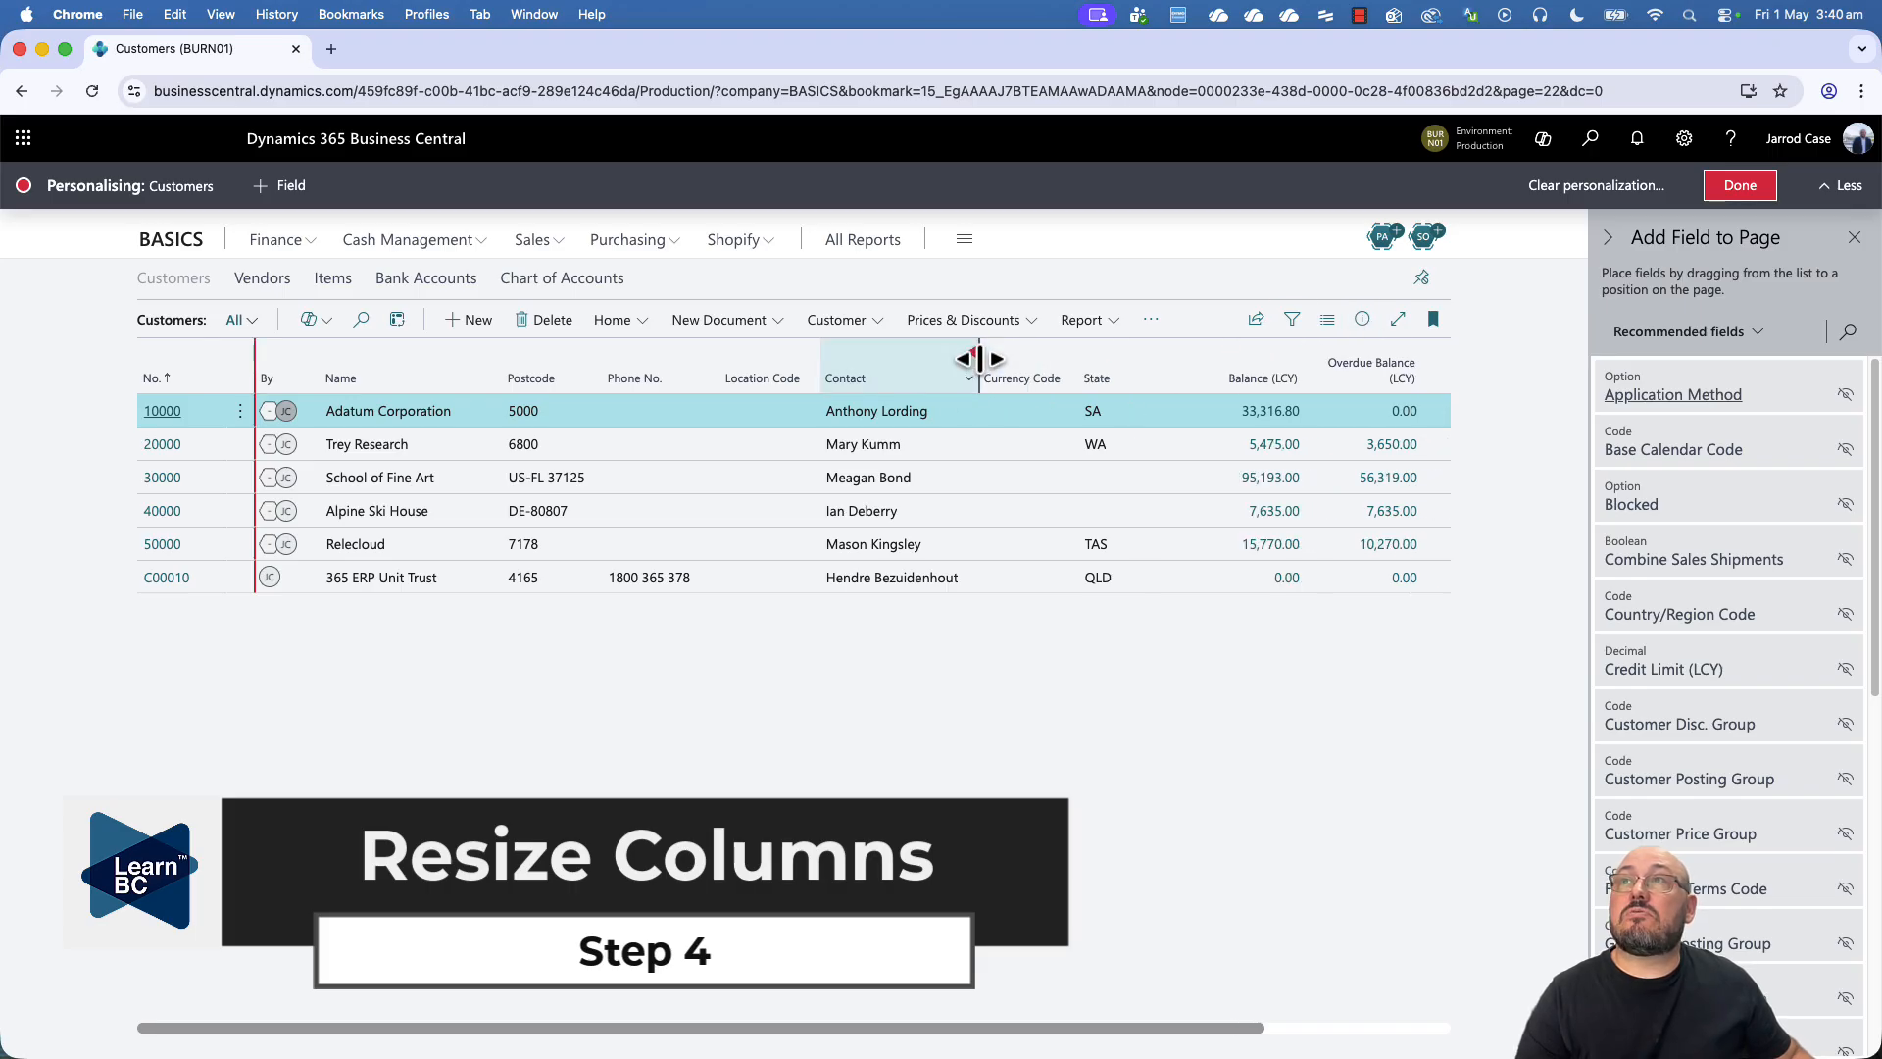
left_click_drag(1096, 357, 998, 353)
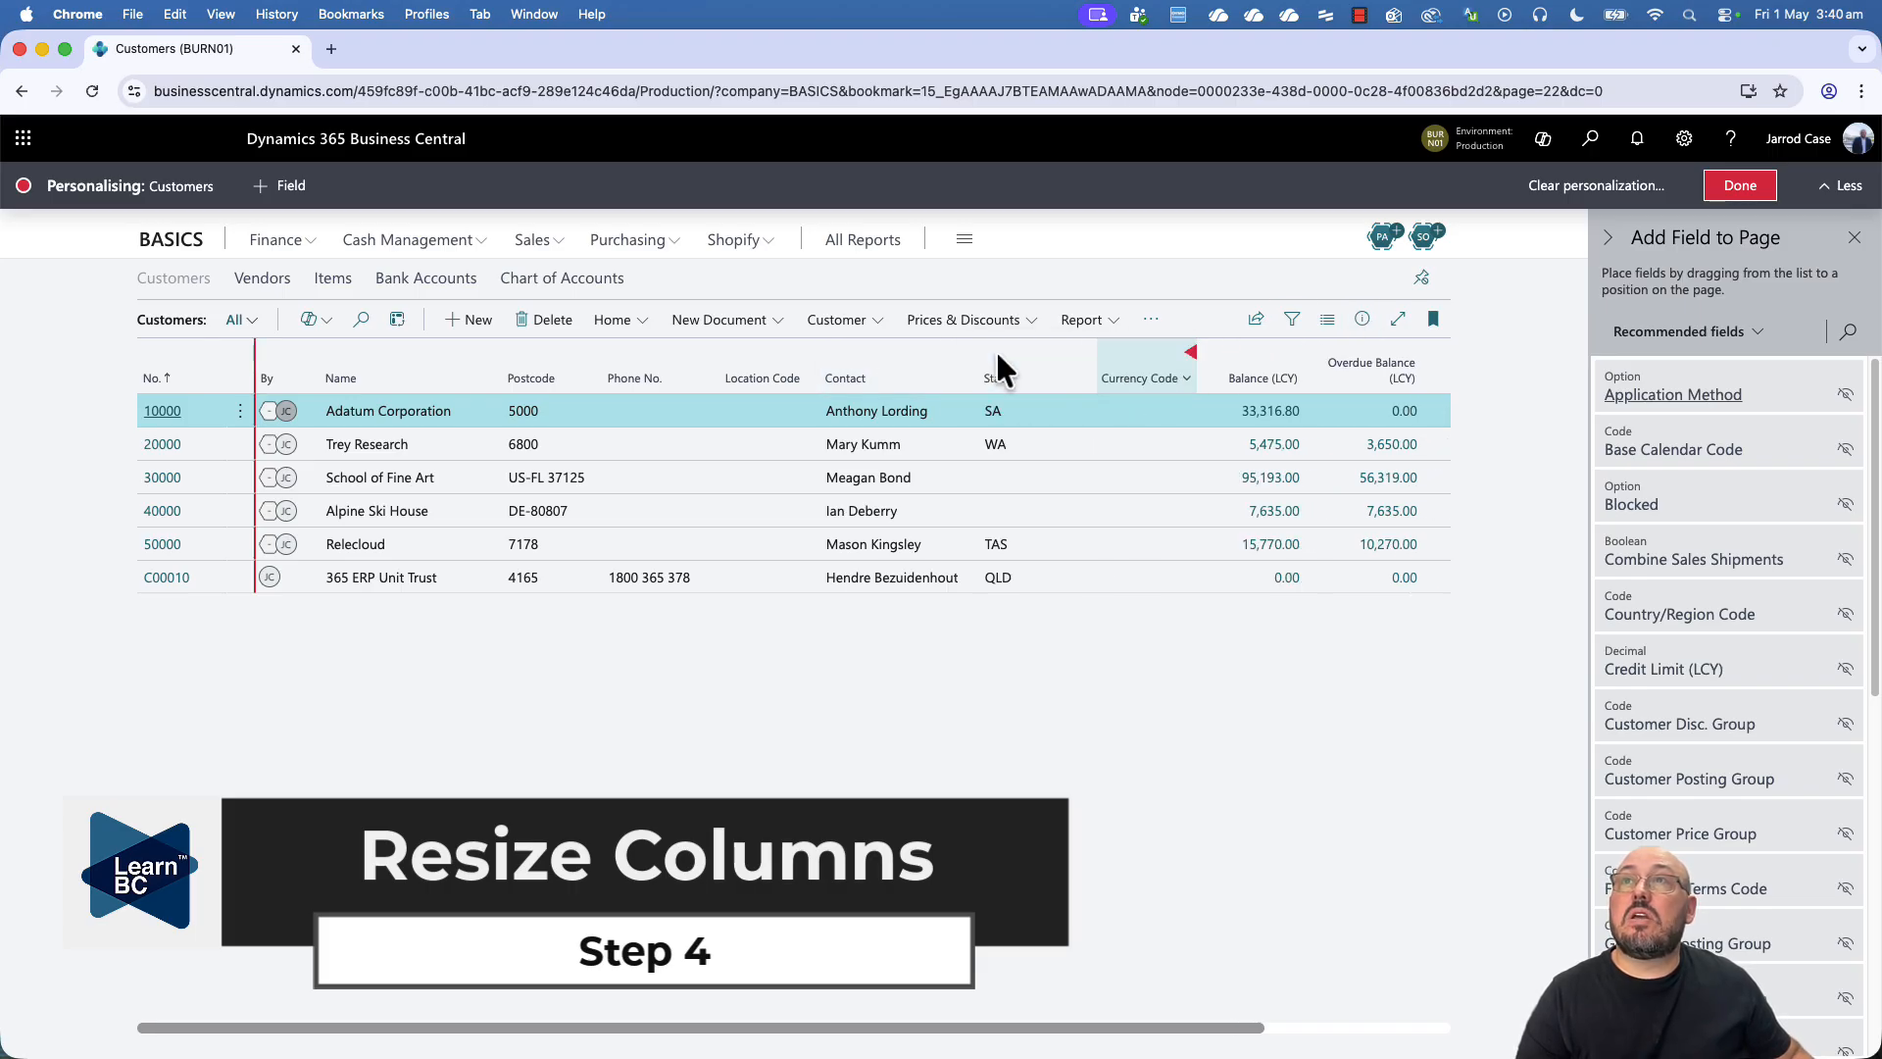
Preview the Customers list in the Tiles and Tall Tiles layouts and return it to the List layout
left_click(1327, 321)
left_click(1279, 423)
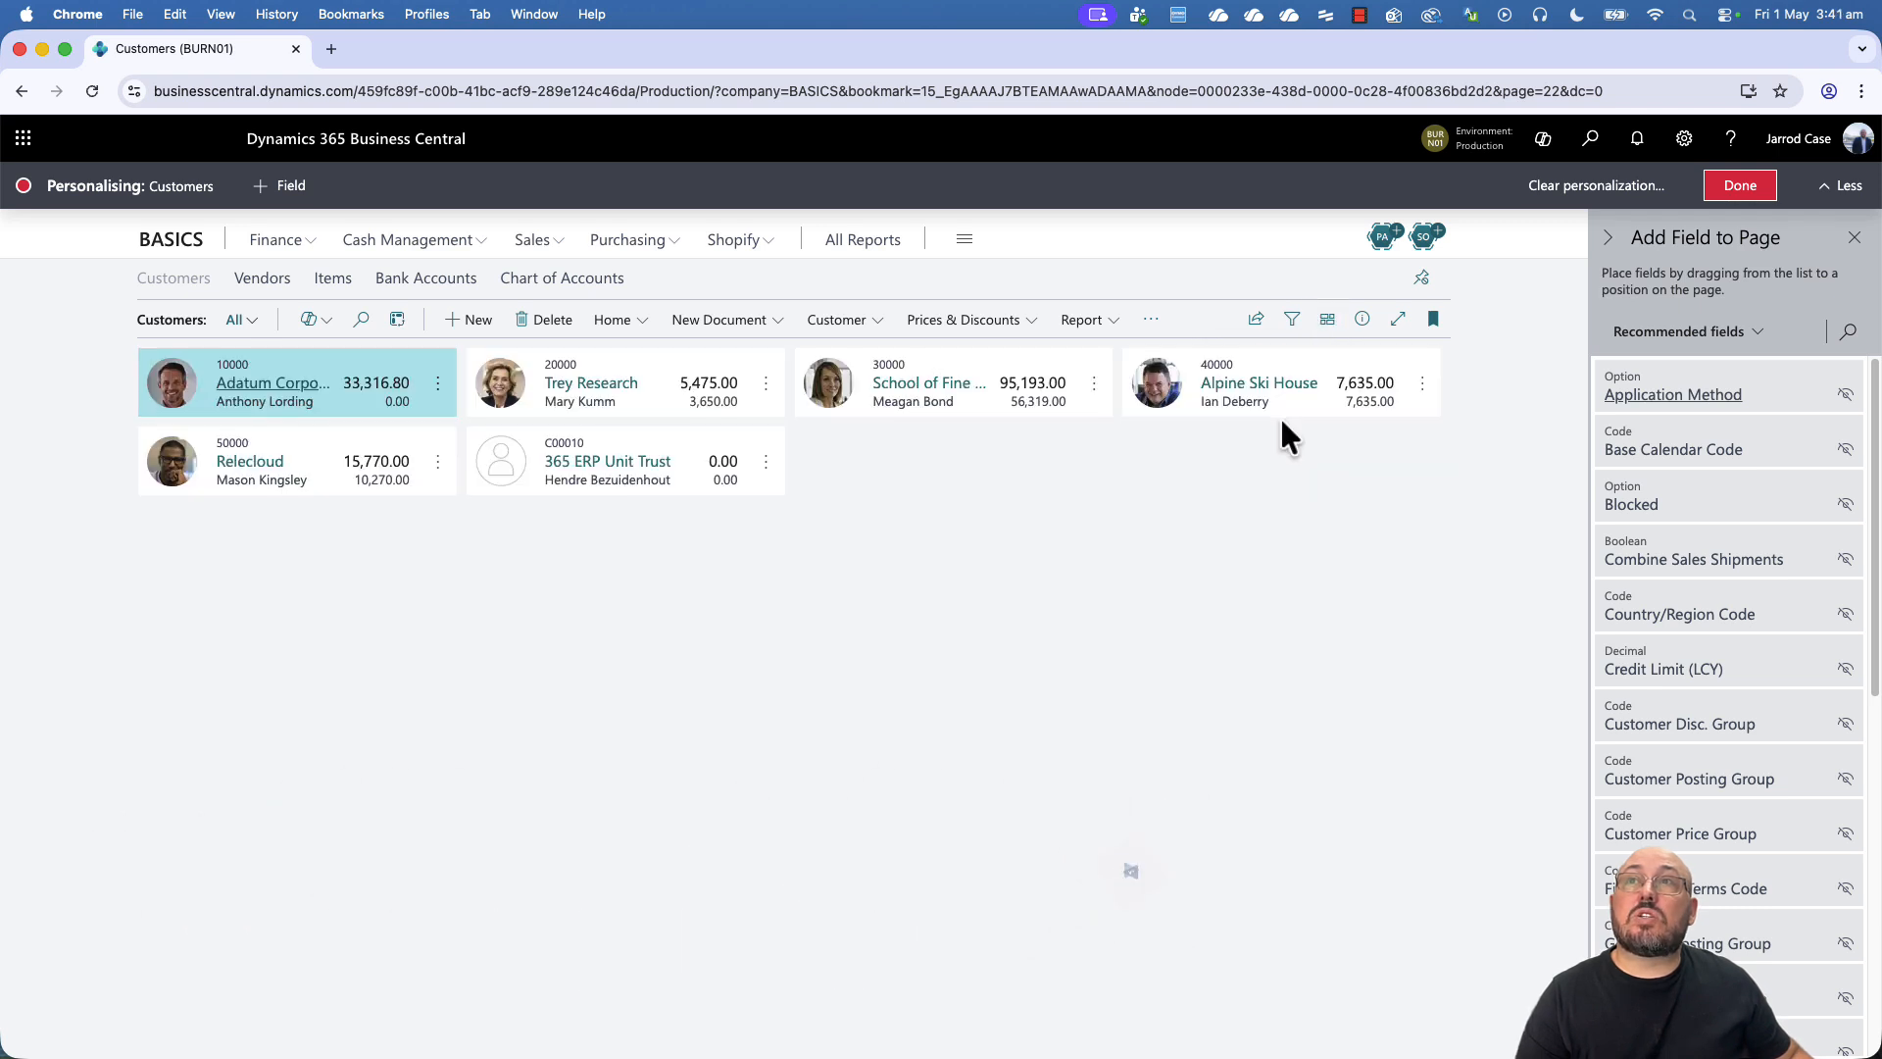
left_click(1328, 321)
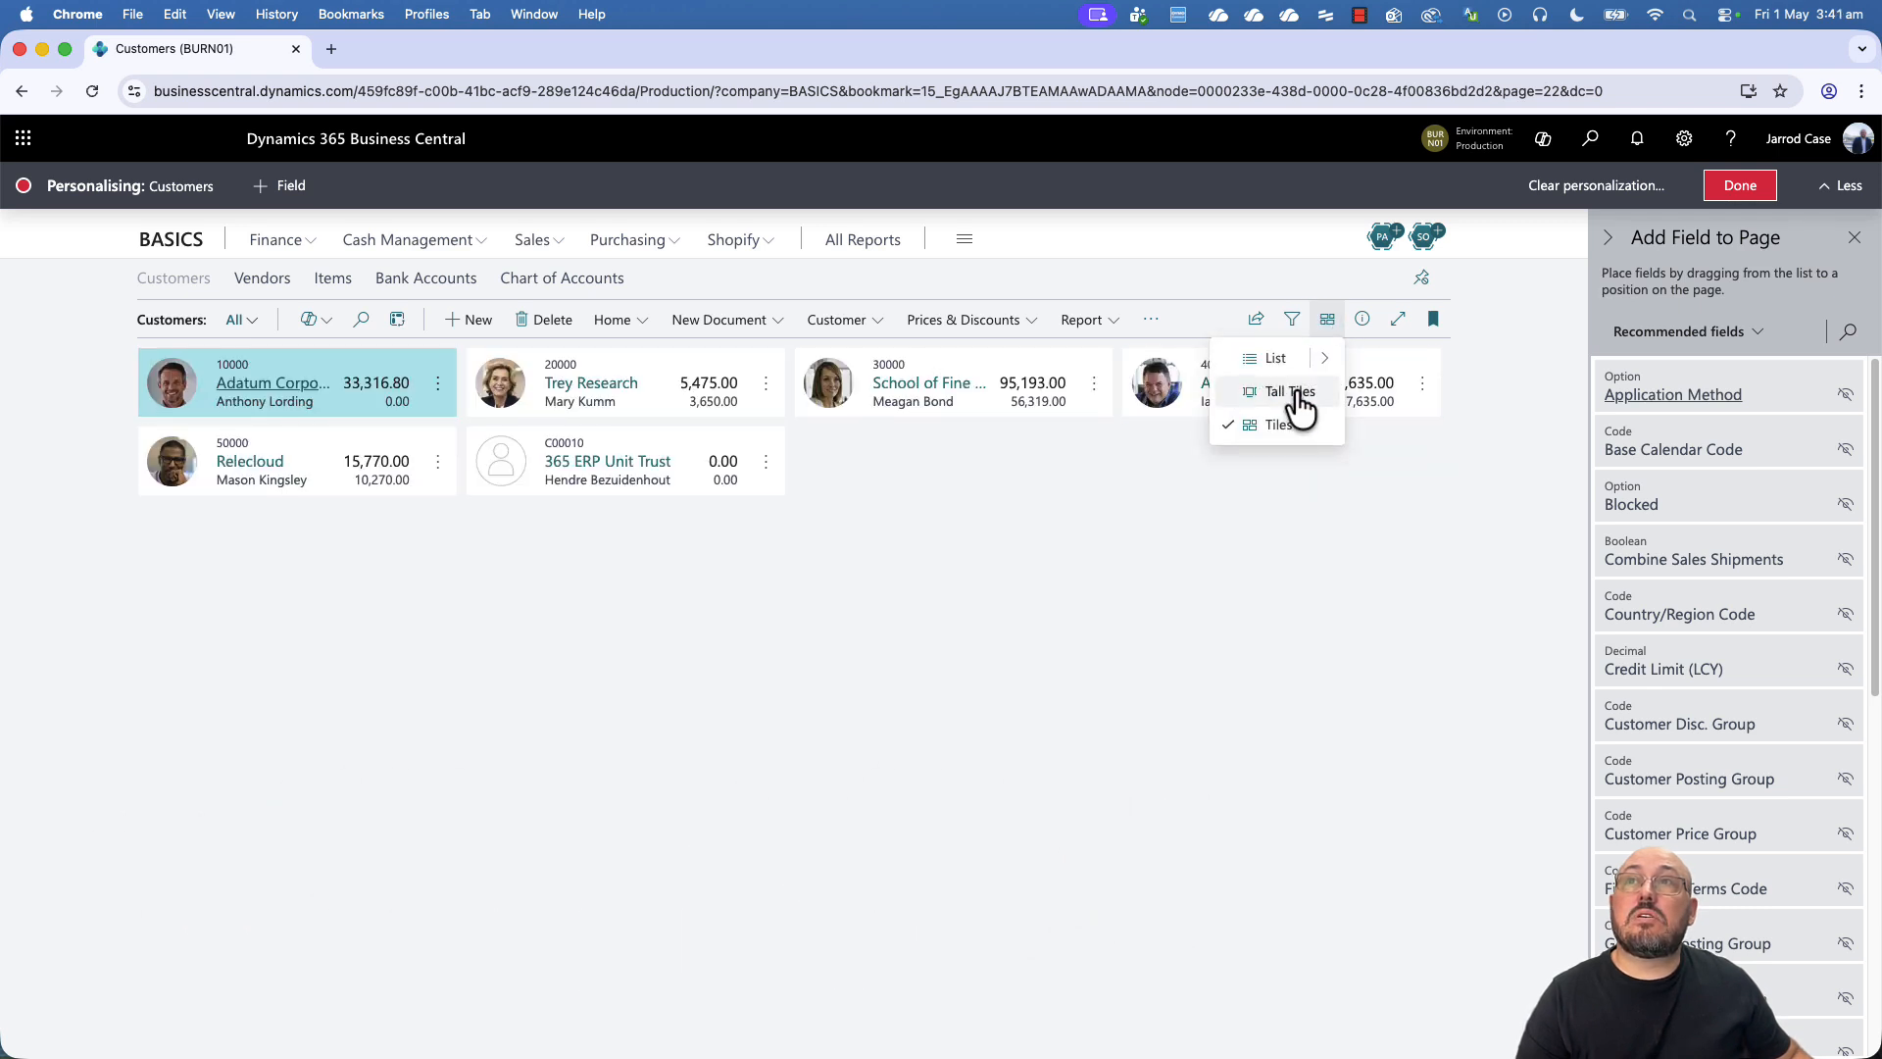
left_click(1292, 392)
left_click(1327, 322)
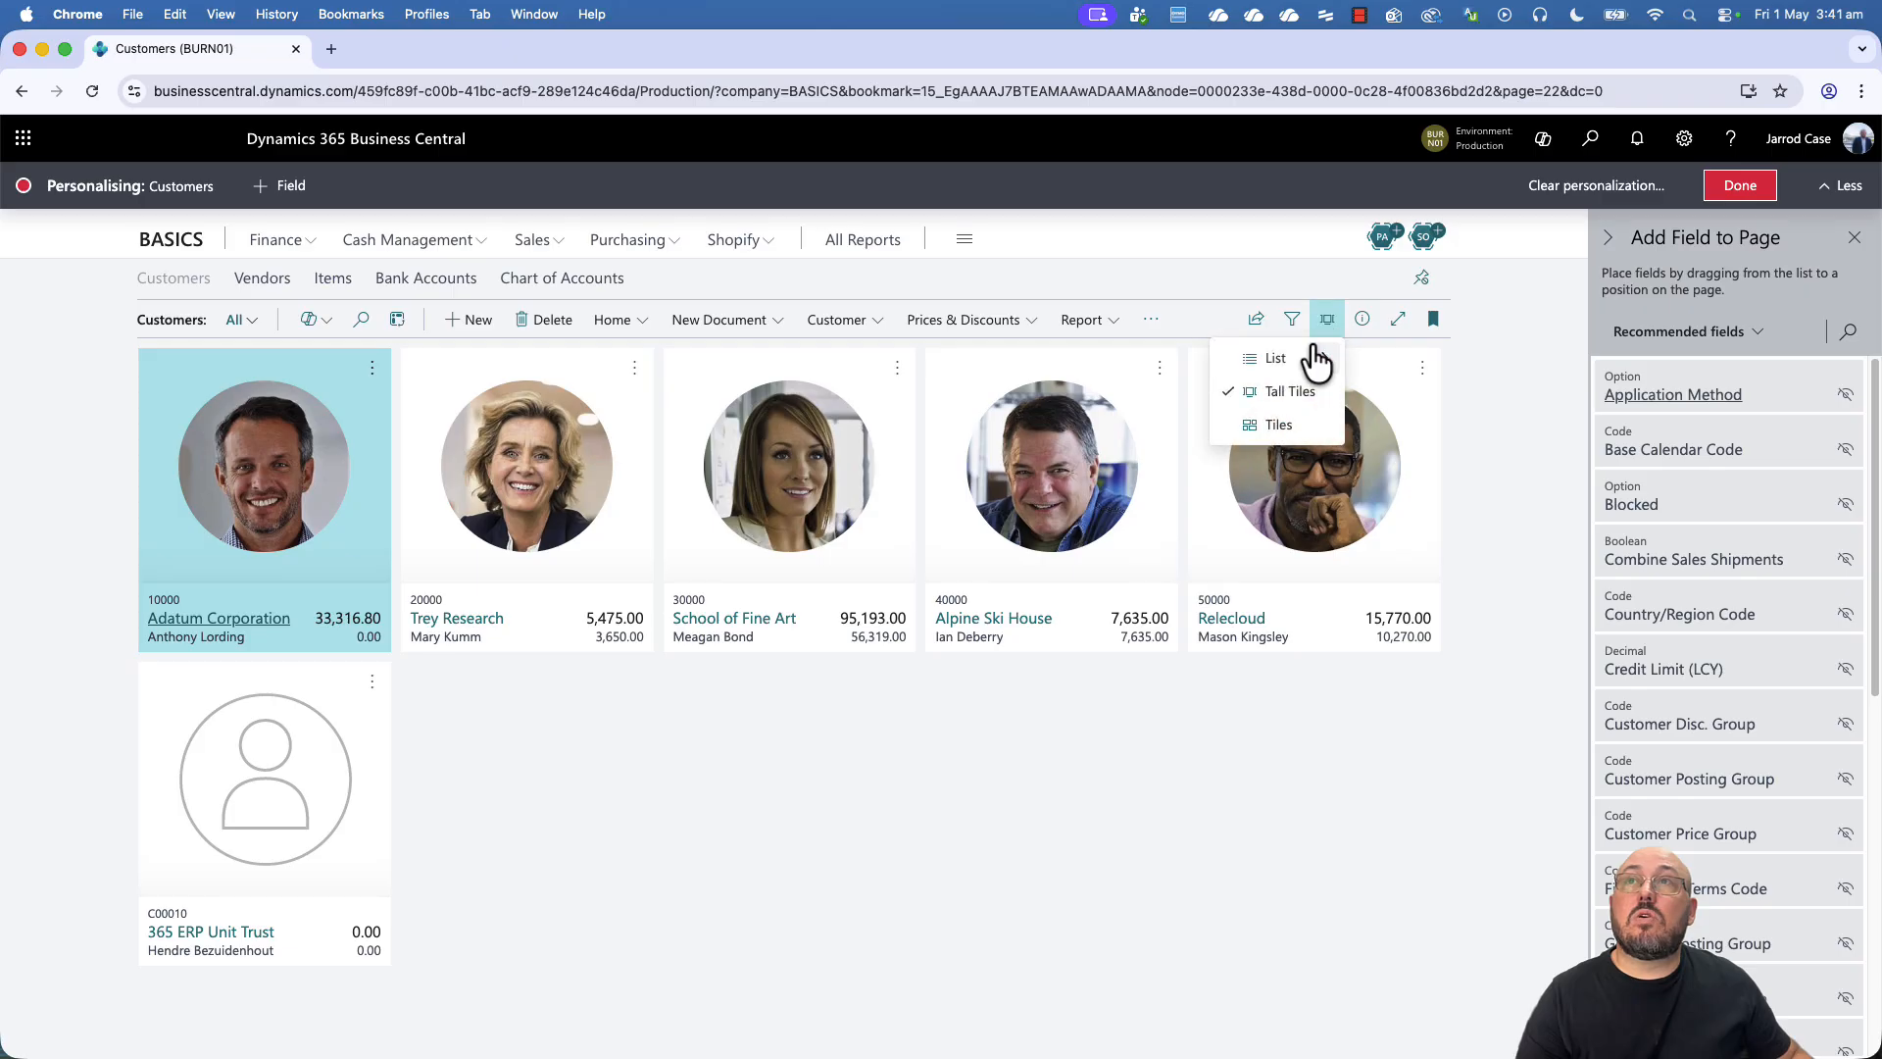
left_click(1276, 359)
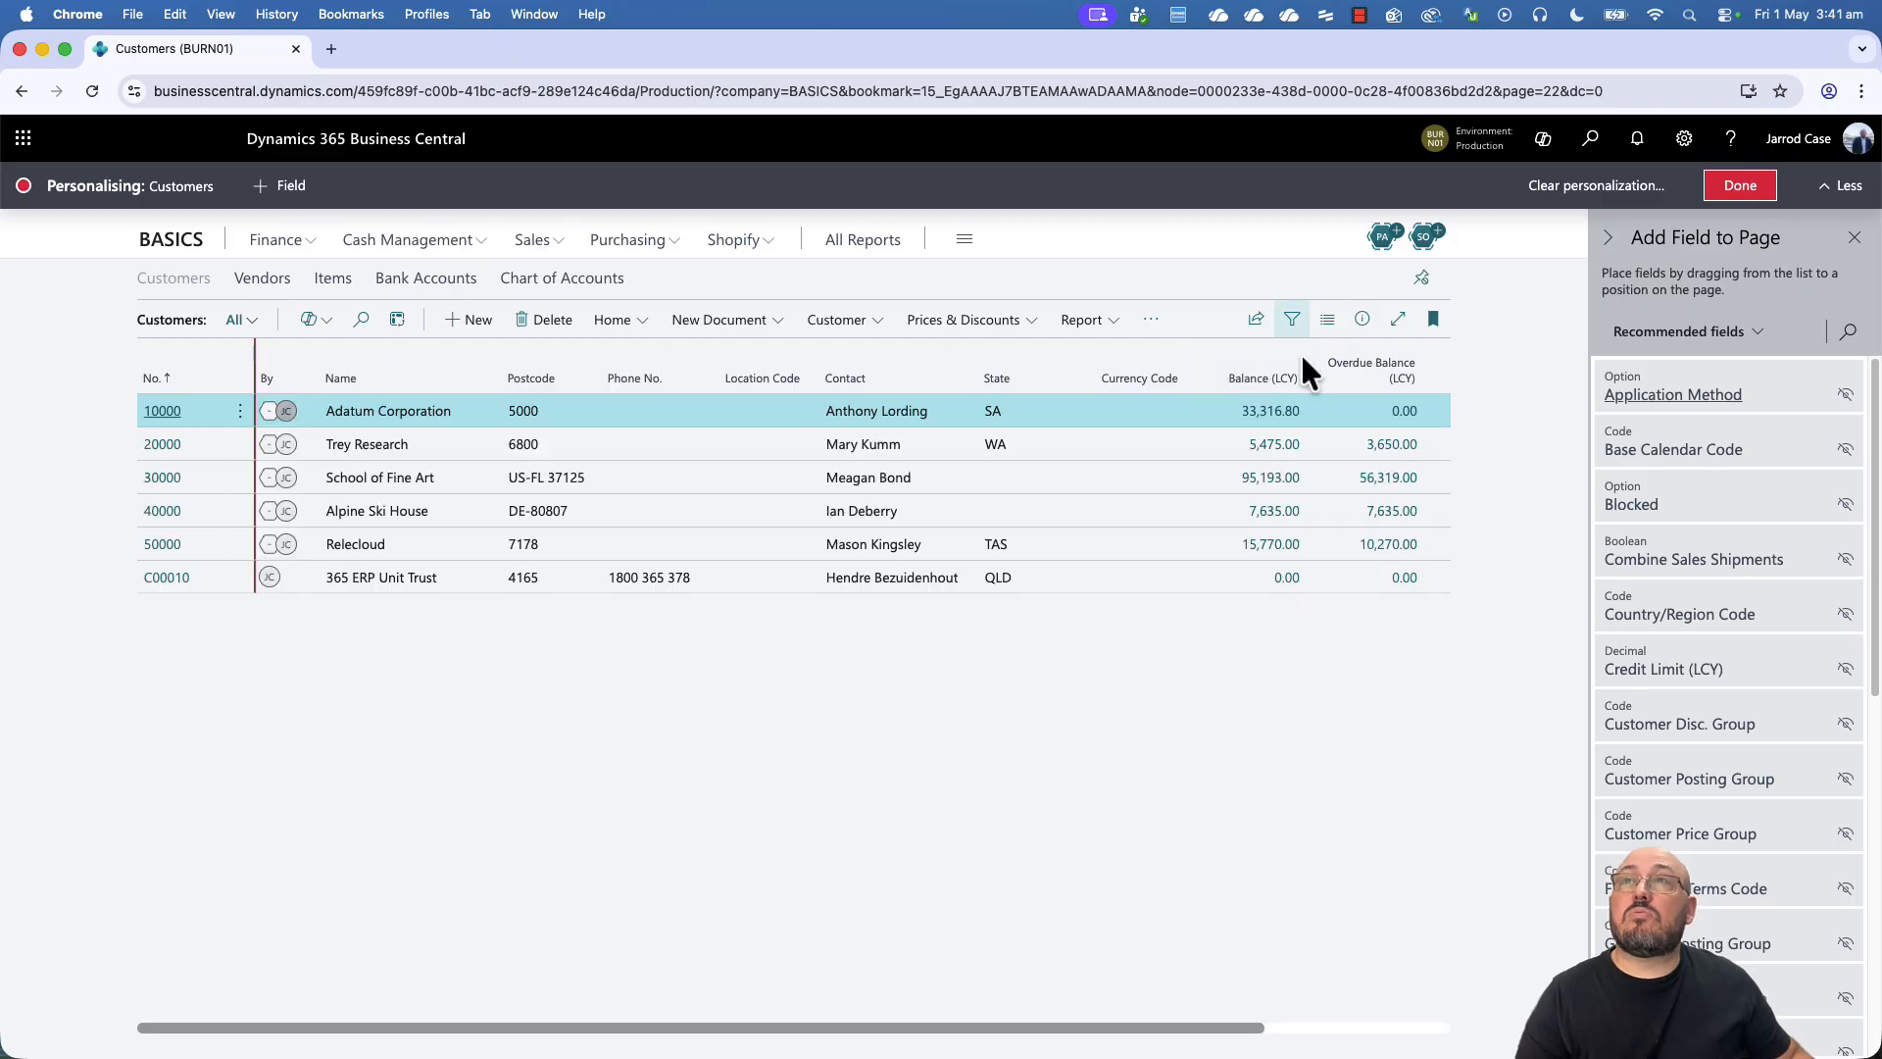
Check the List layout's Created/Modified by option without changing it and finish personalising the Customers list
left_click(1316, 326)
left_click(1325, 359)
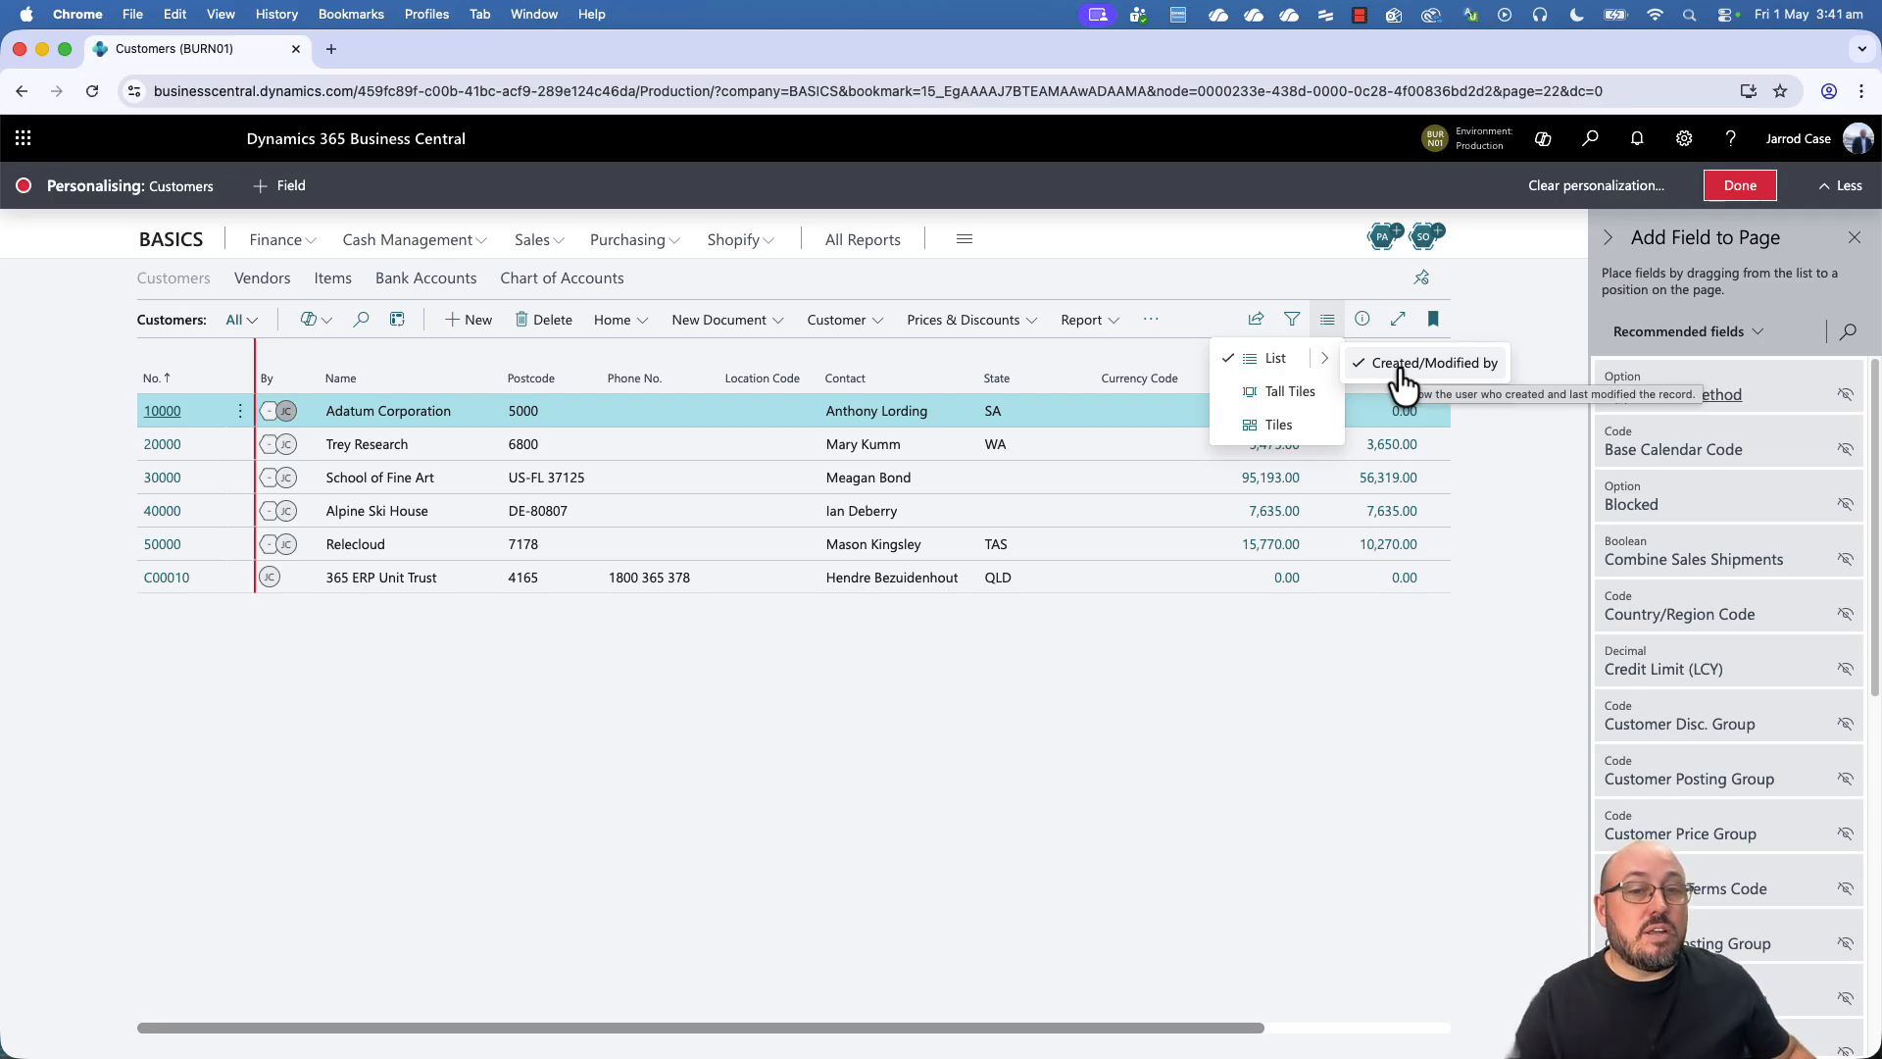
left_click(1178, 755)
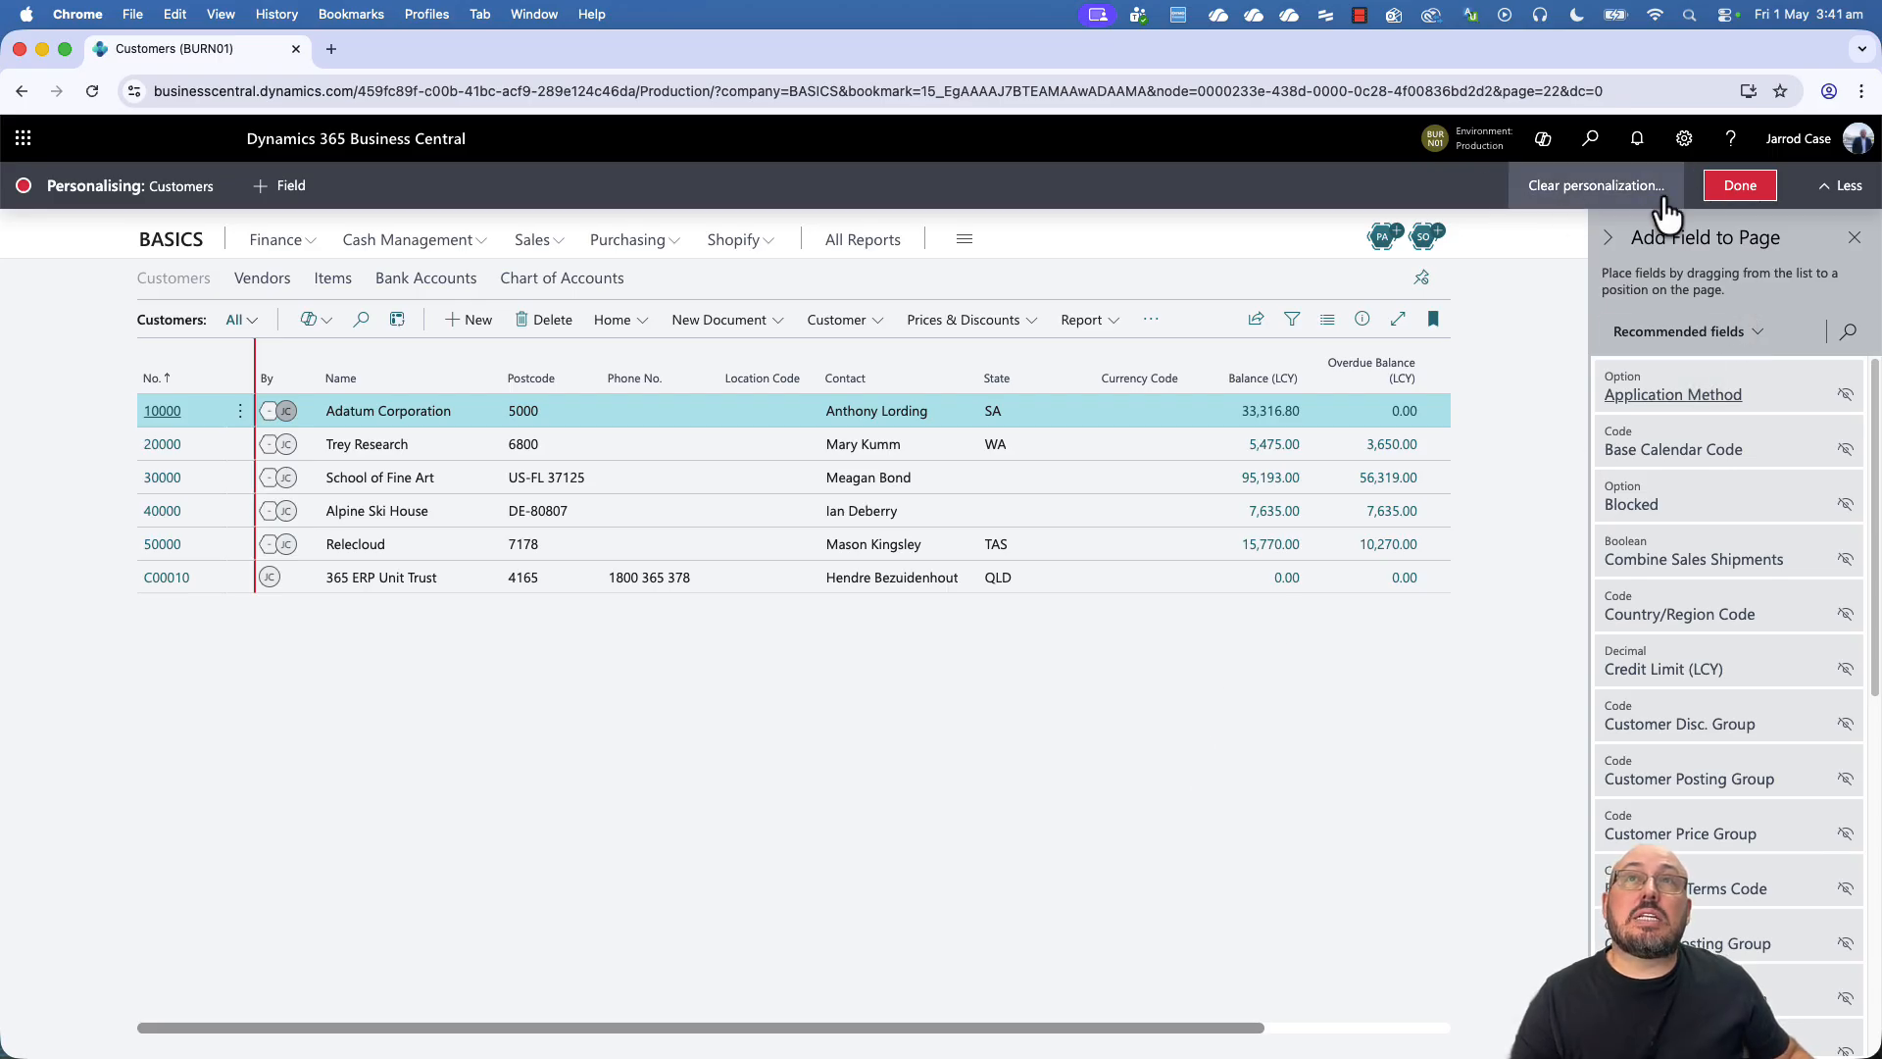
left_click(1741, 186)
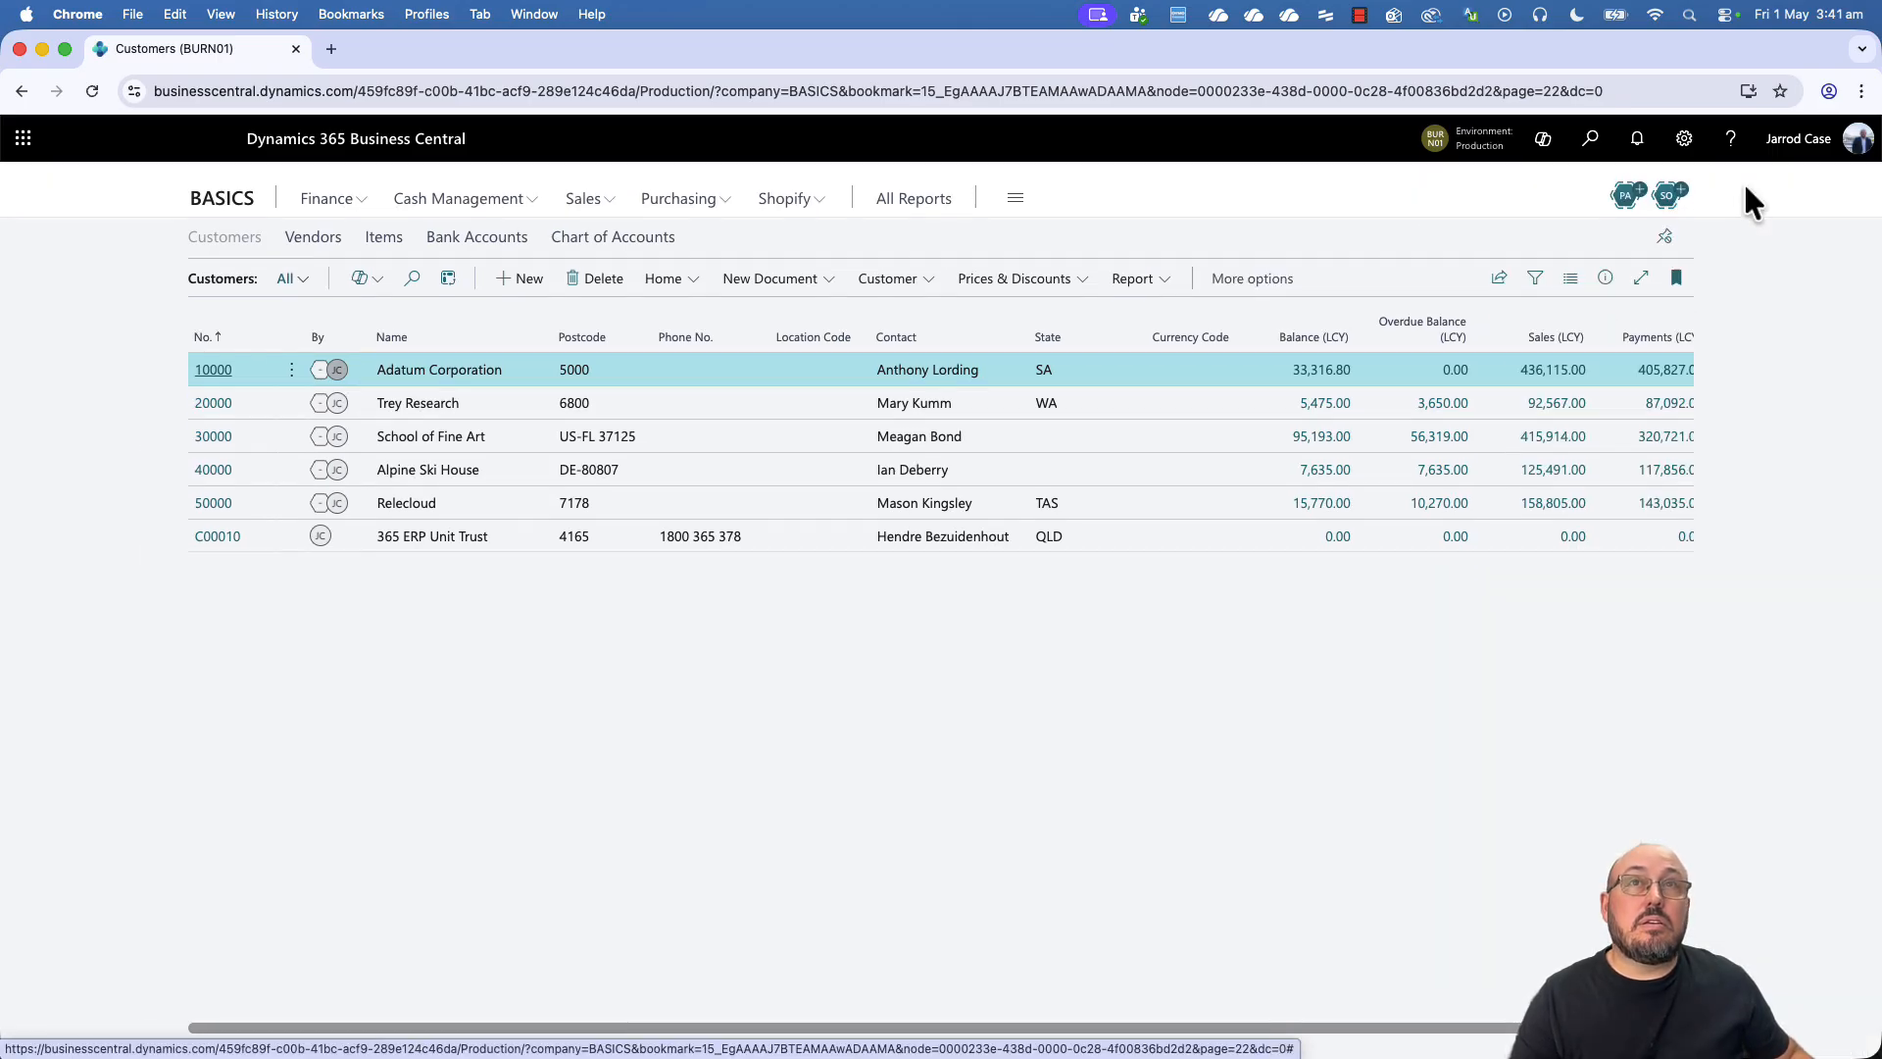
Go through the home page to the Sales Quotes list and bookmark it in the navigation menu
left_click(240, 201)
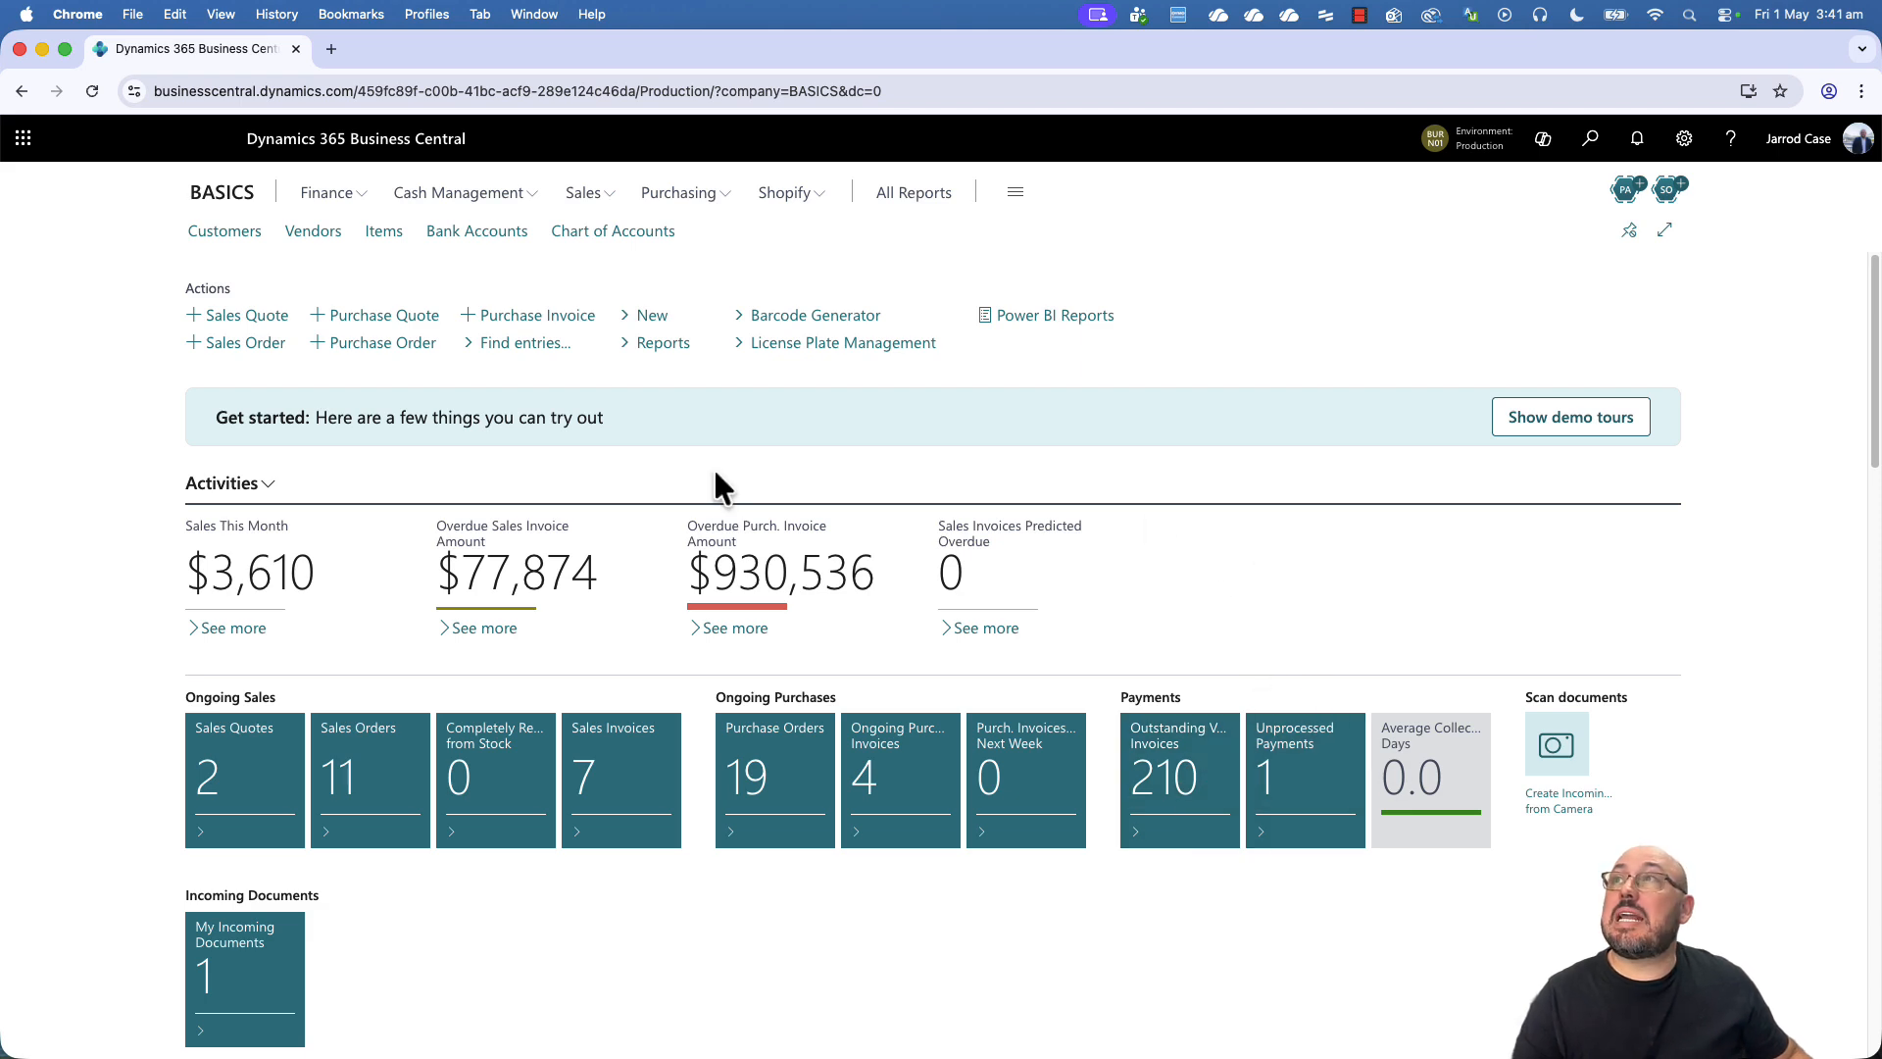
left_click(585, 196)
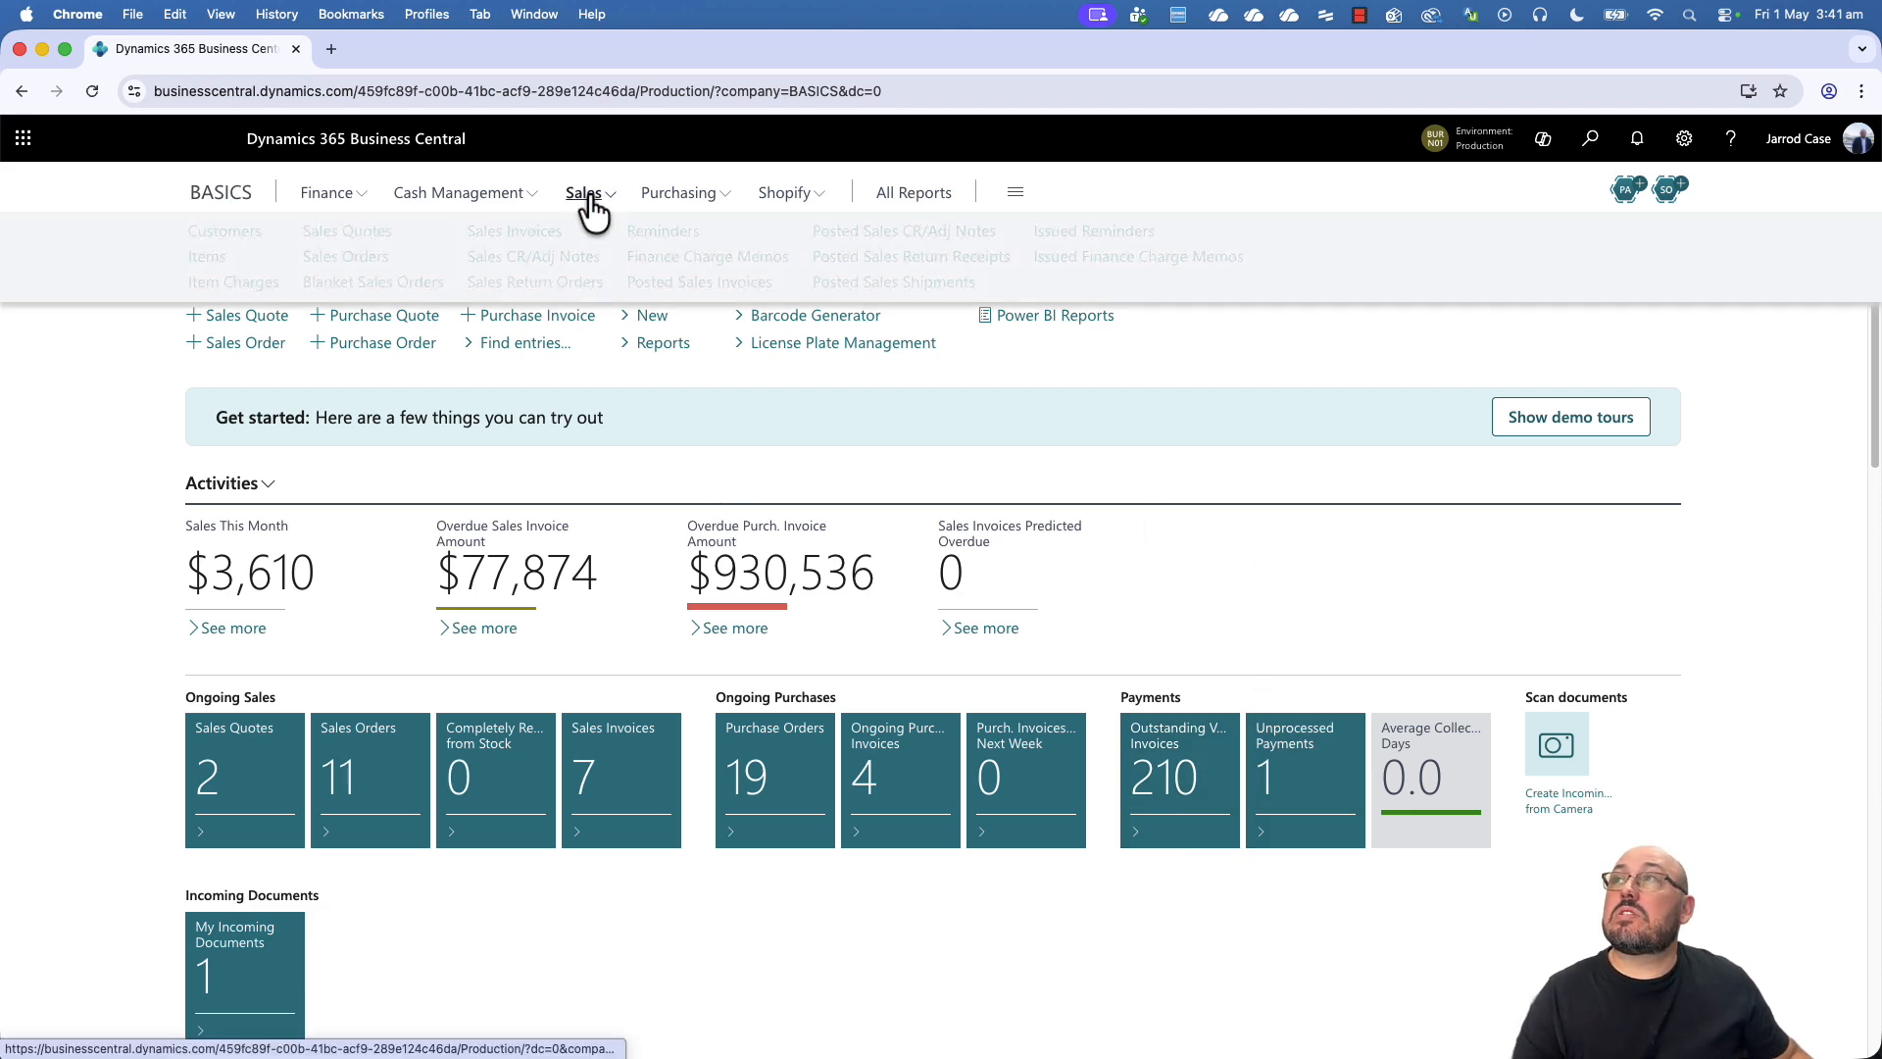
left_click(343, 236)
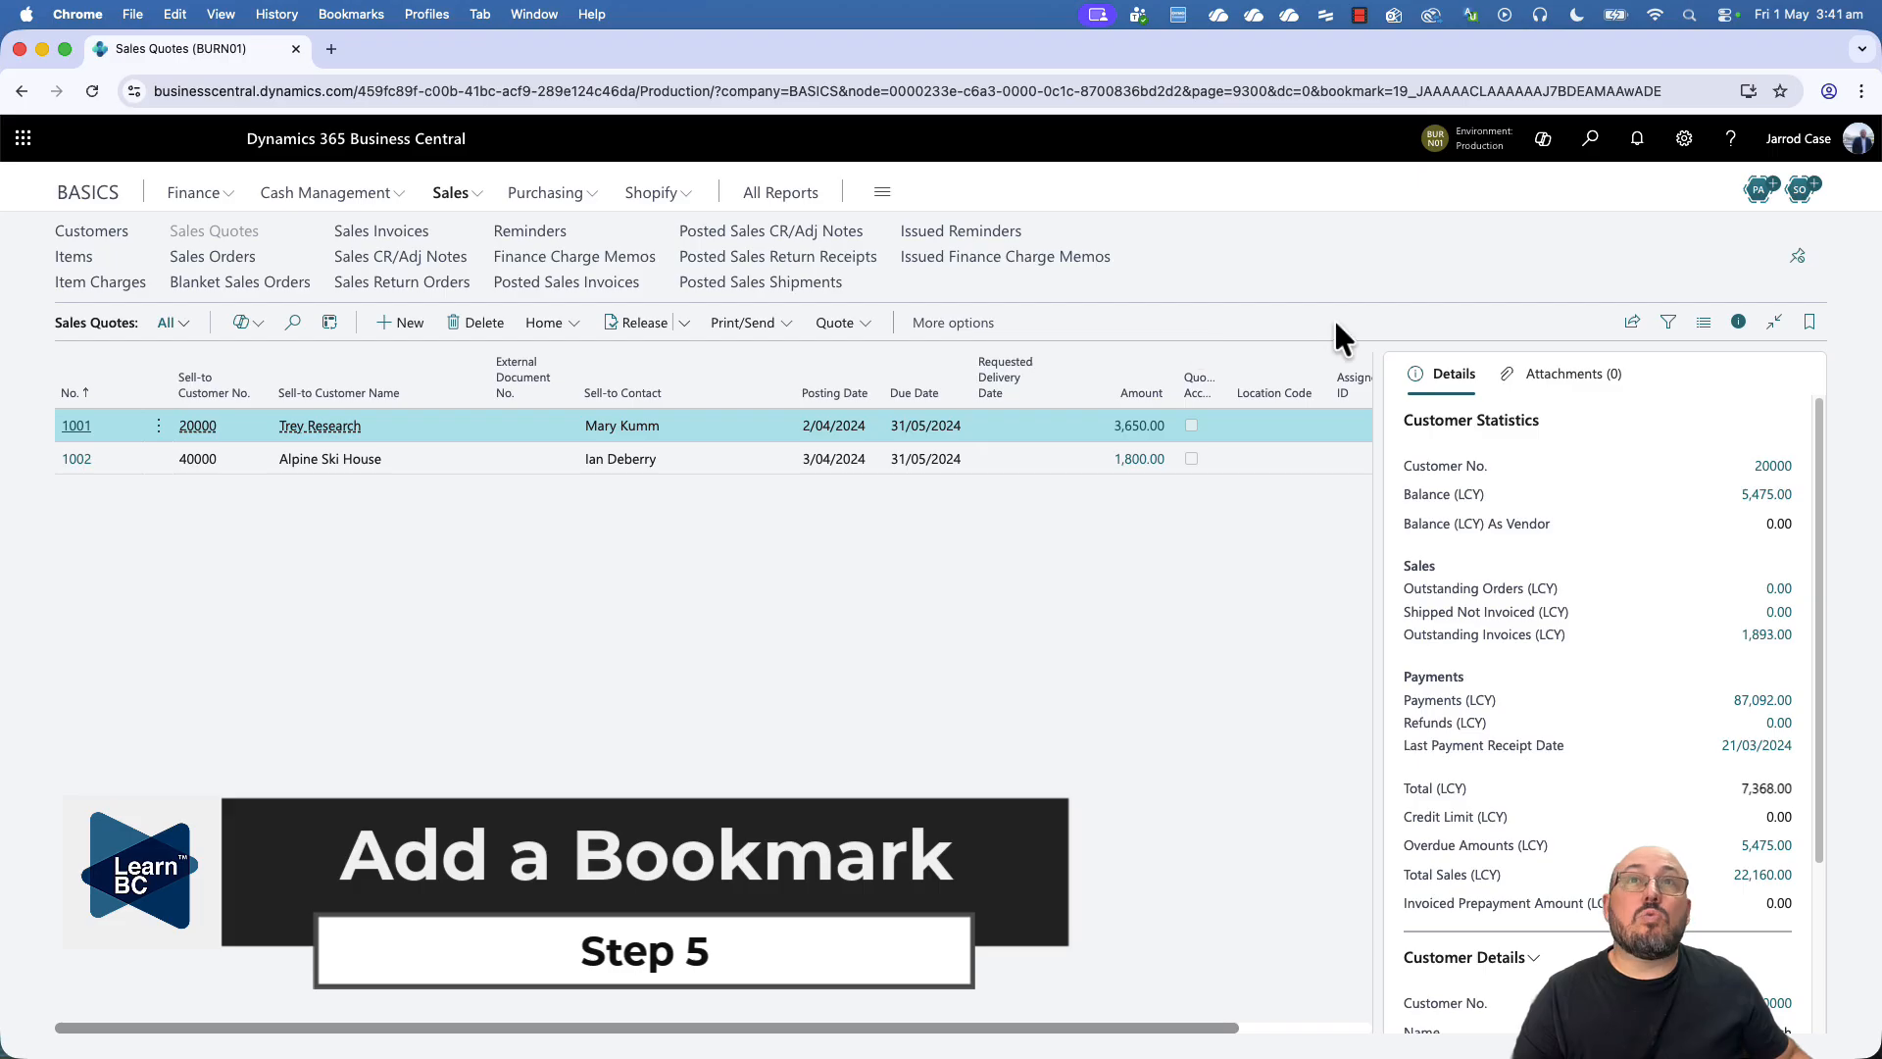
left_click(1811, 327)
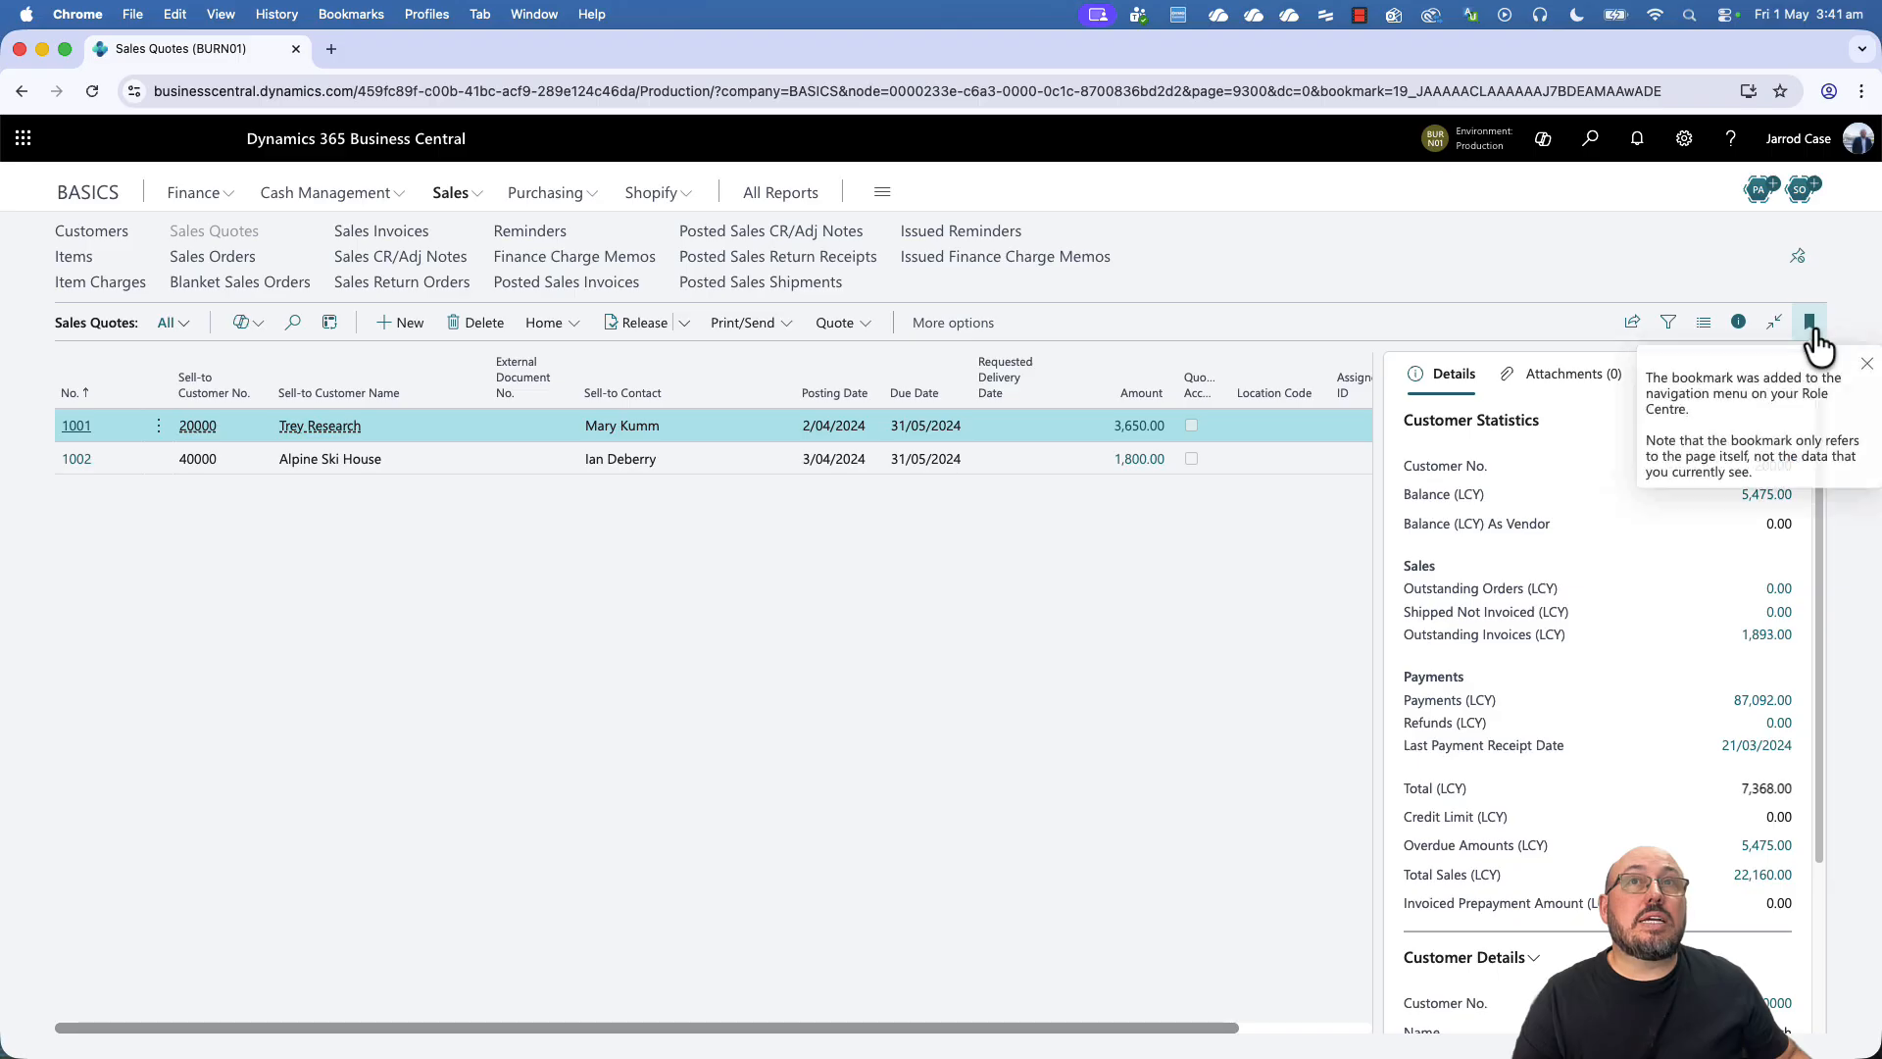
left_click(742, 625)
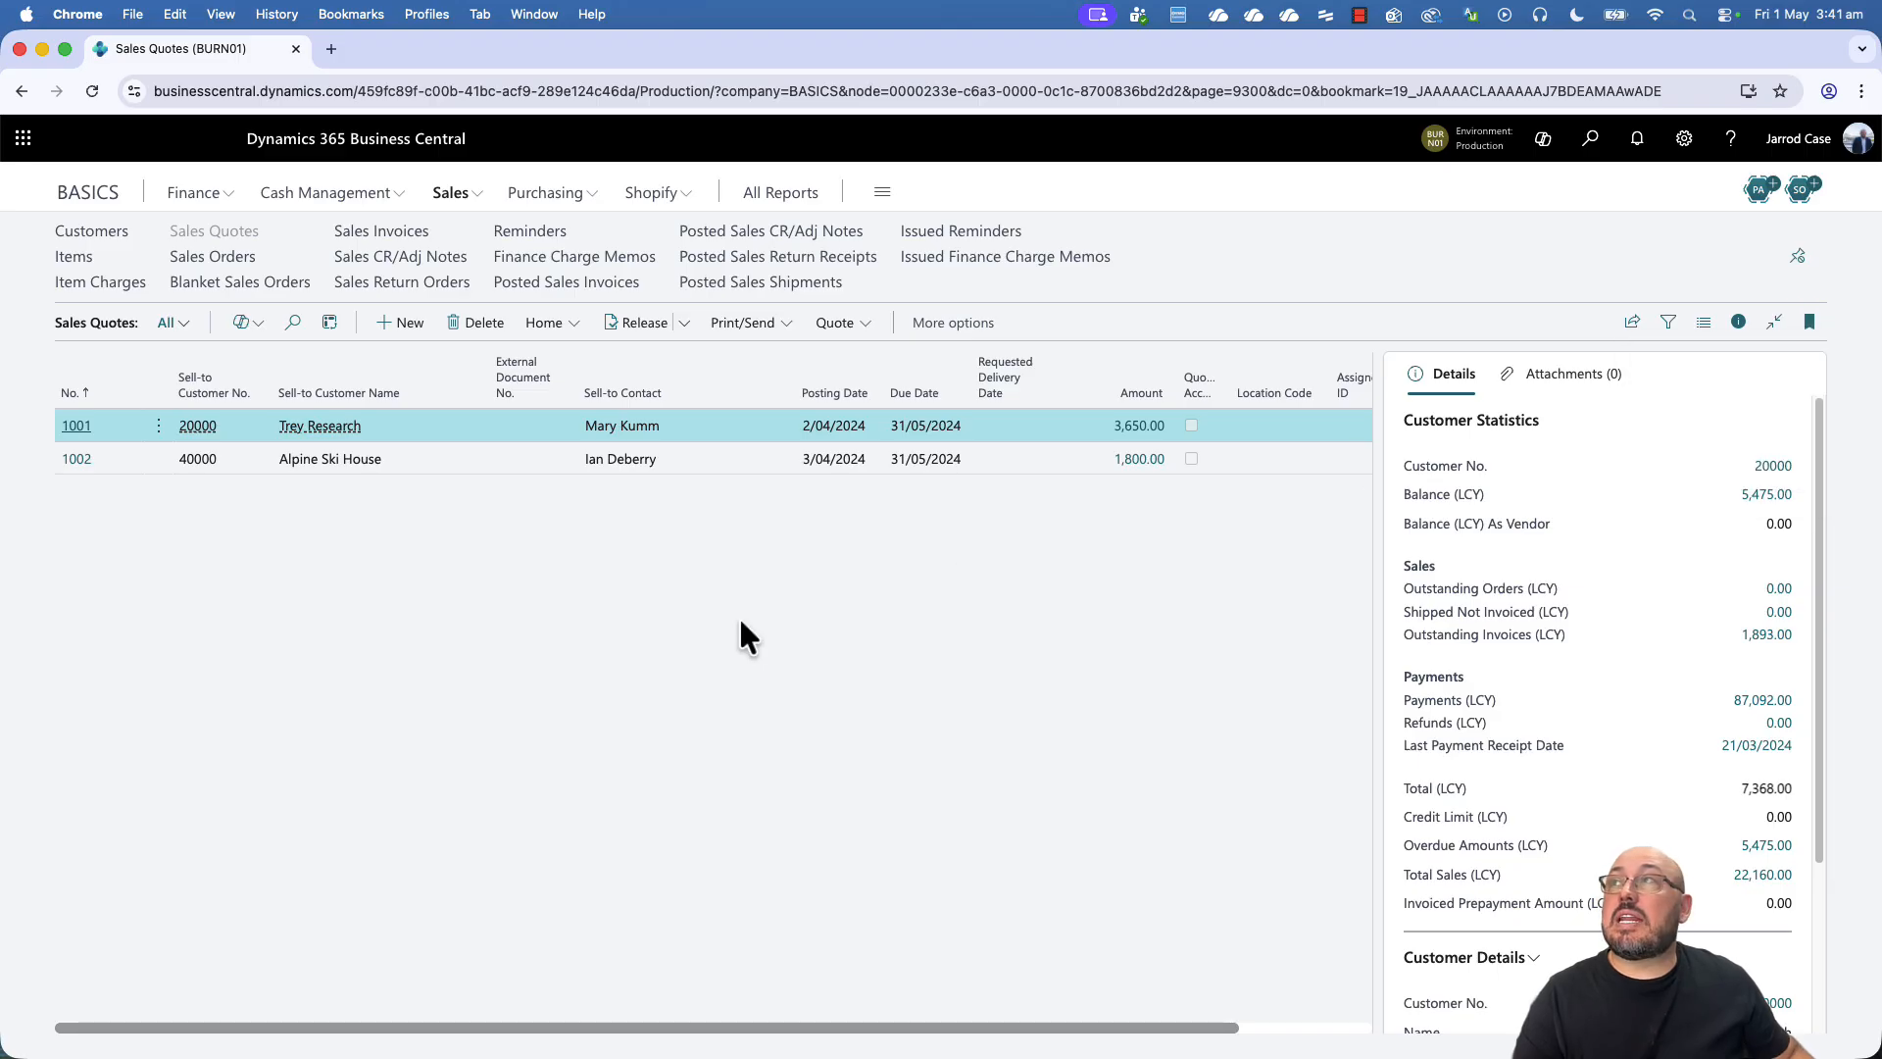
From the home page, search for "sales invoice" and bookmark the Sales Invoices list from the search dialog
left_click(77, 196)
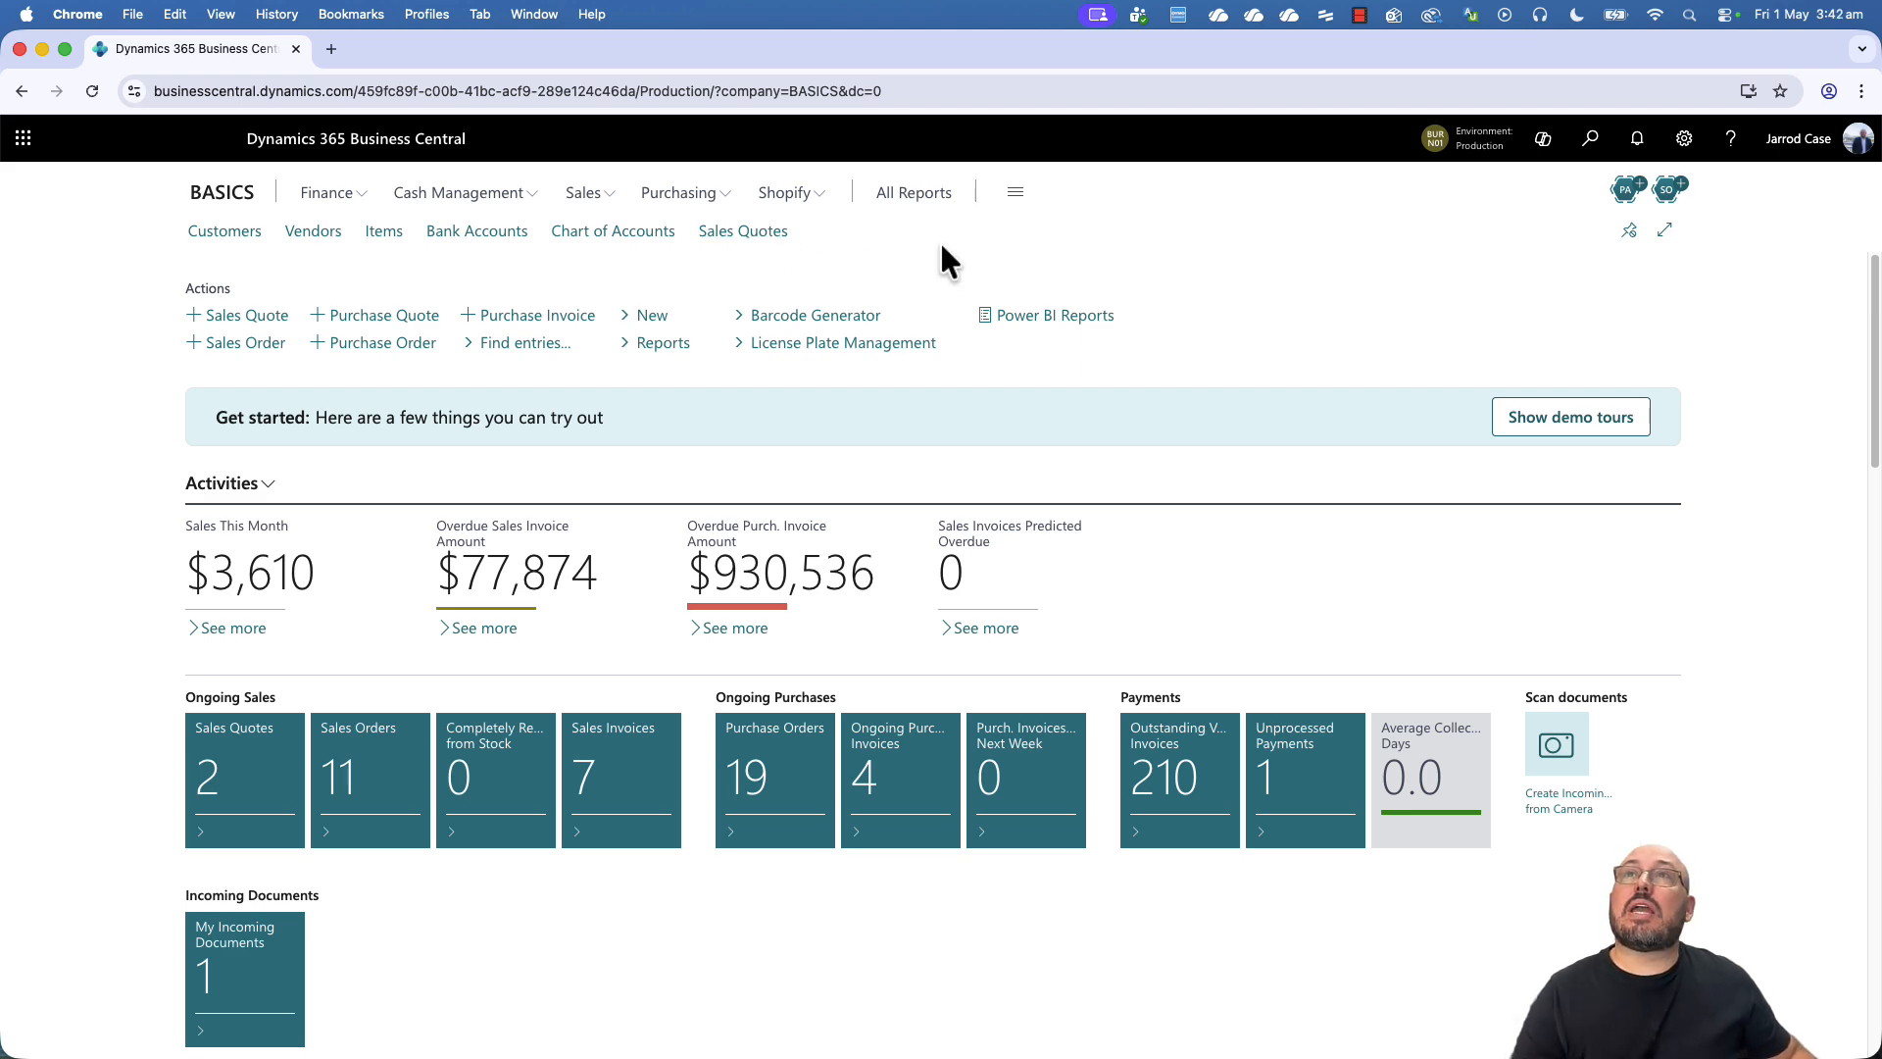
left_click(1592, 141)
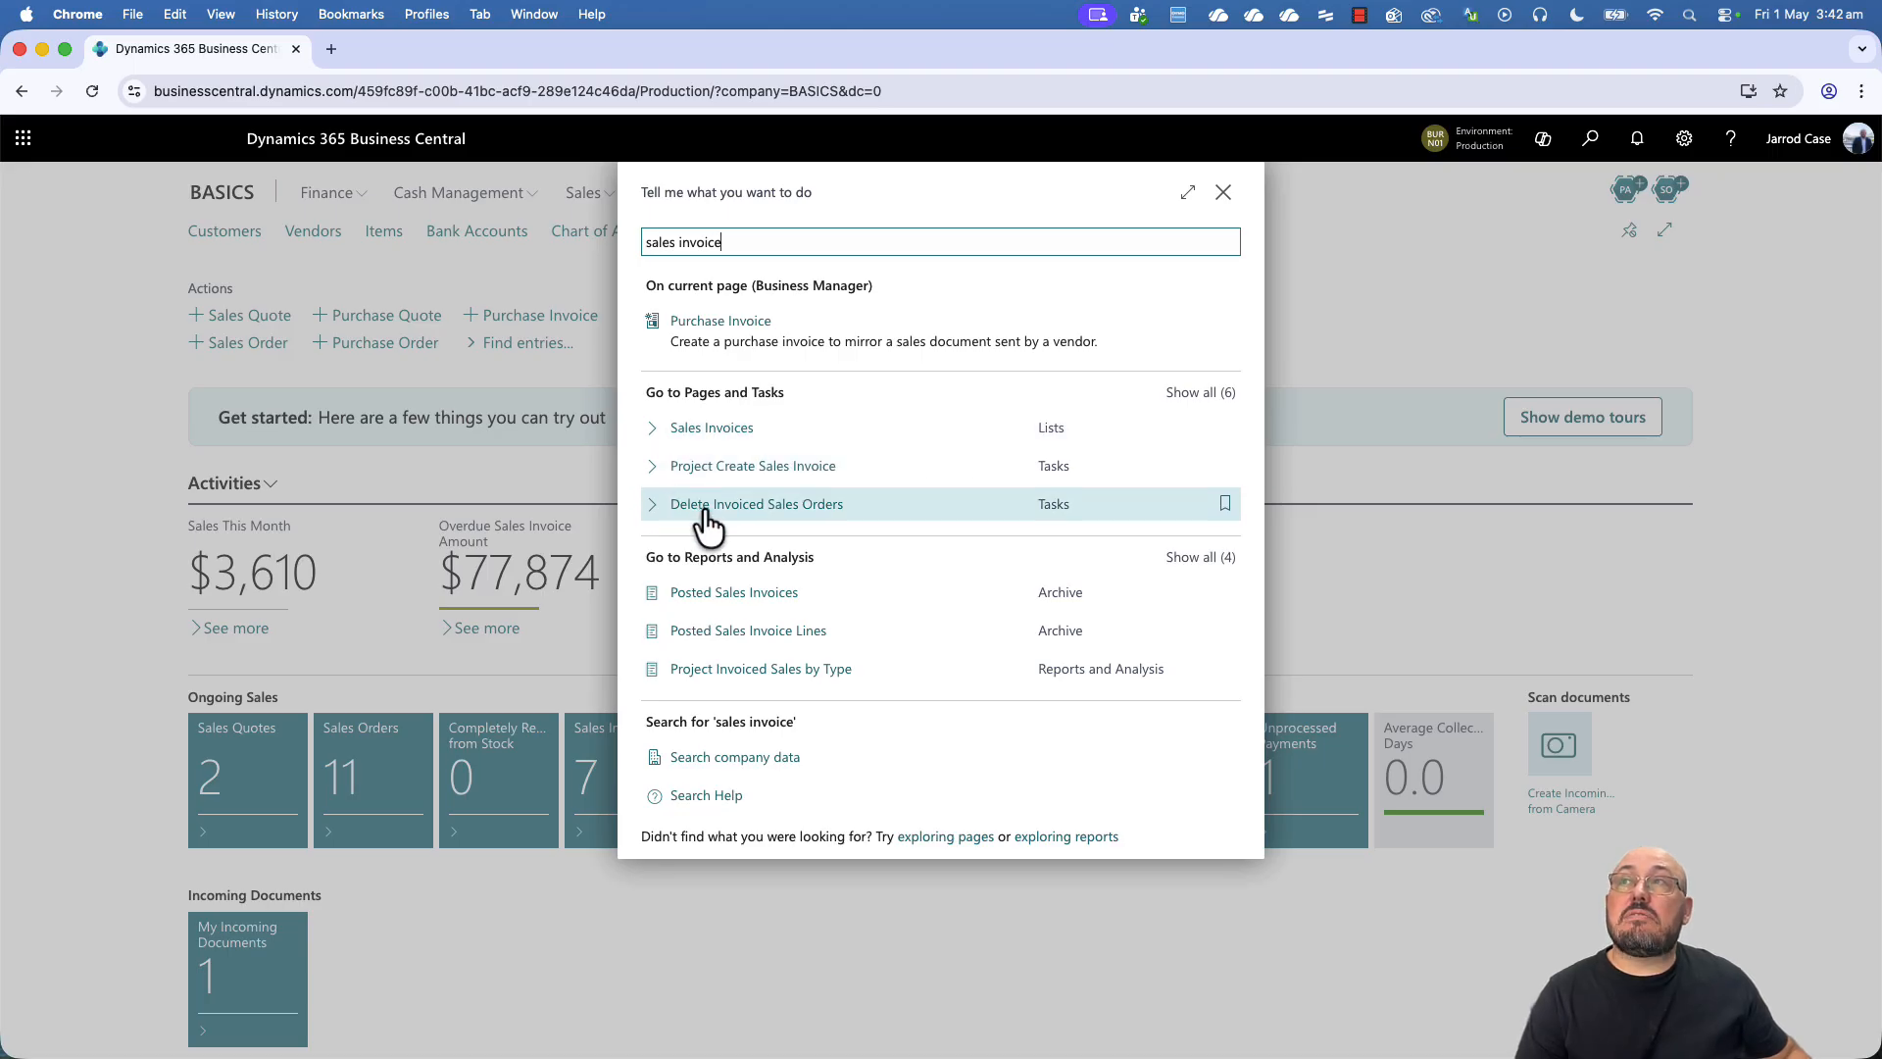
left_click(1225, 428)
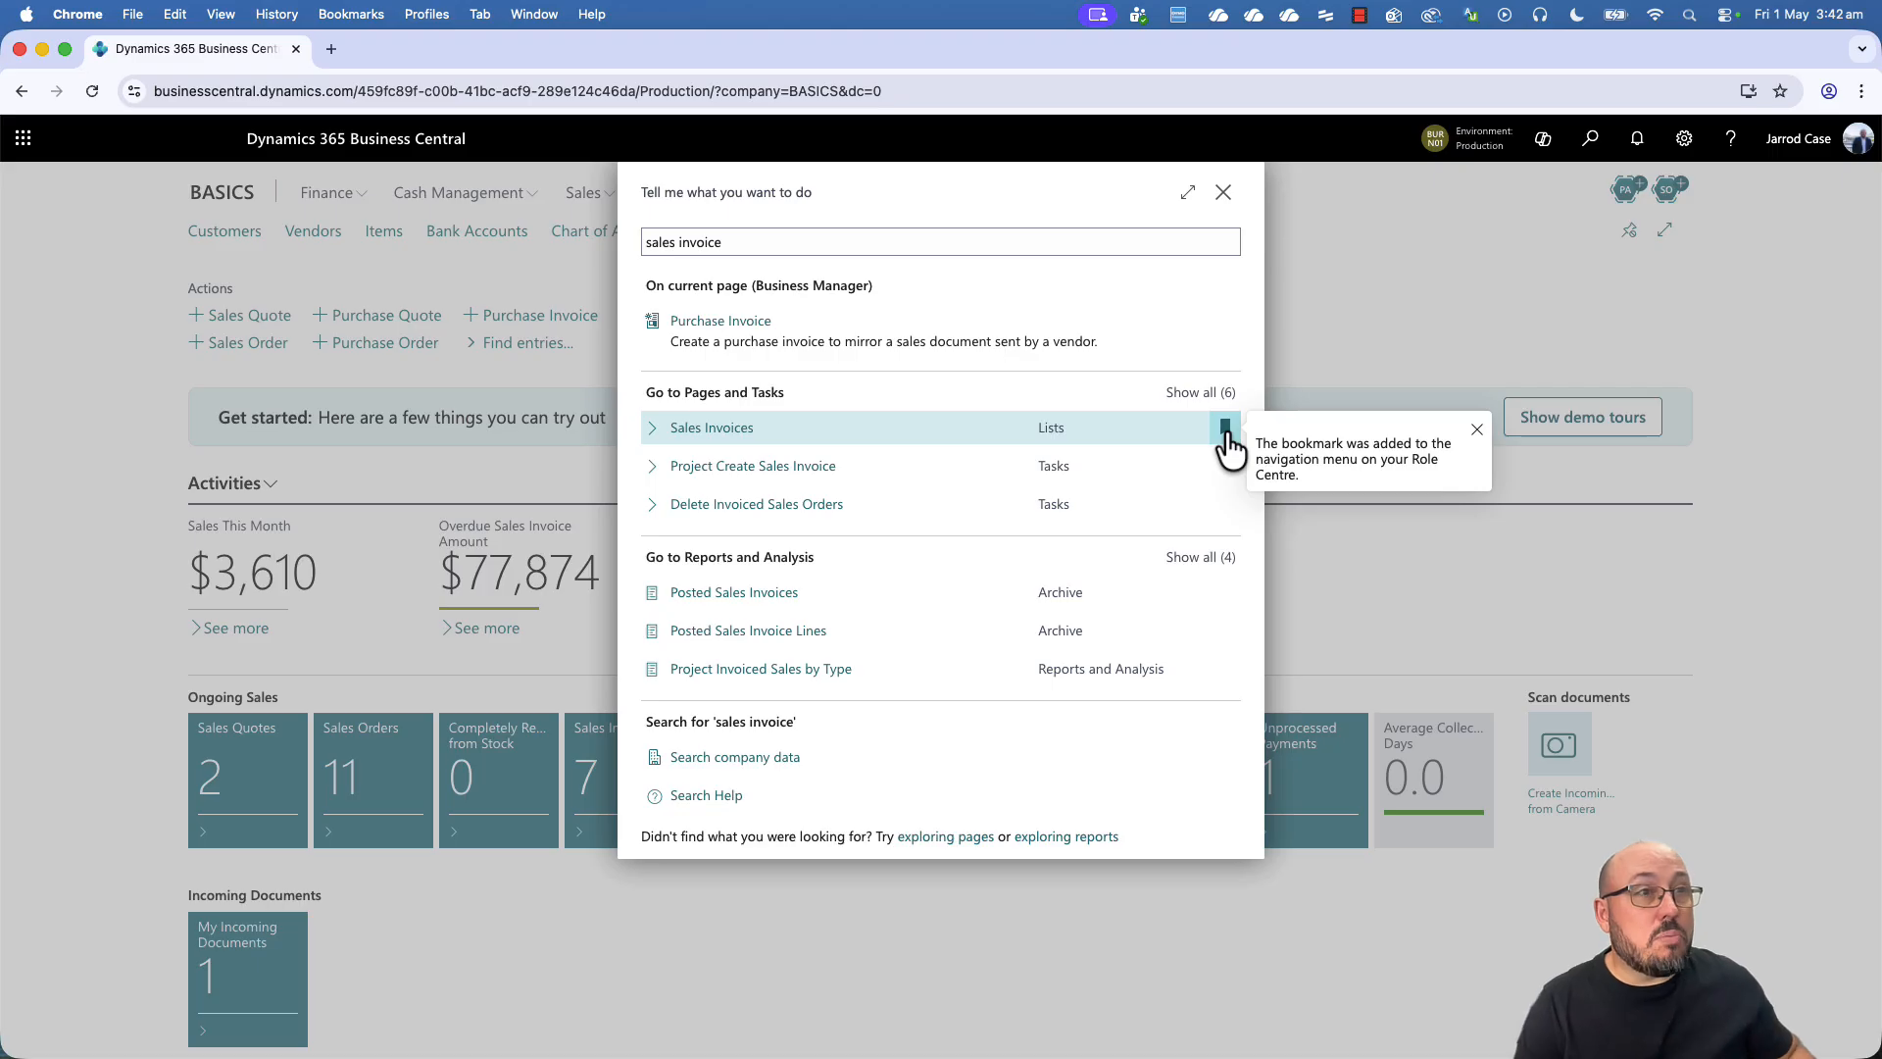
left_click(1224, 192)
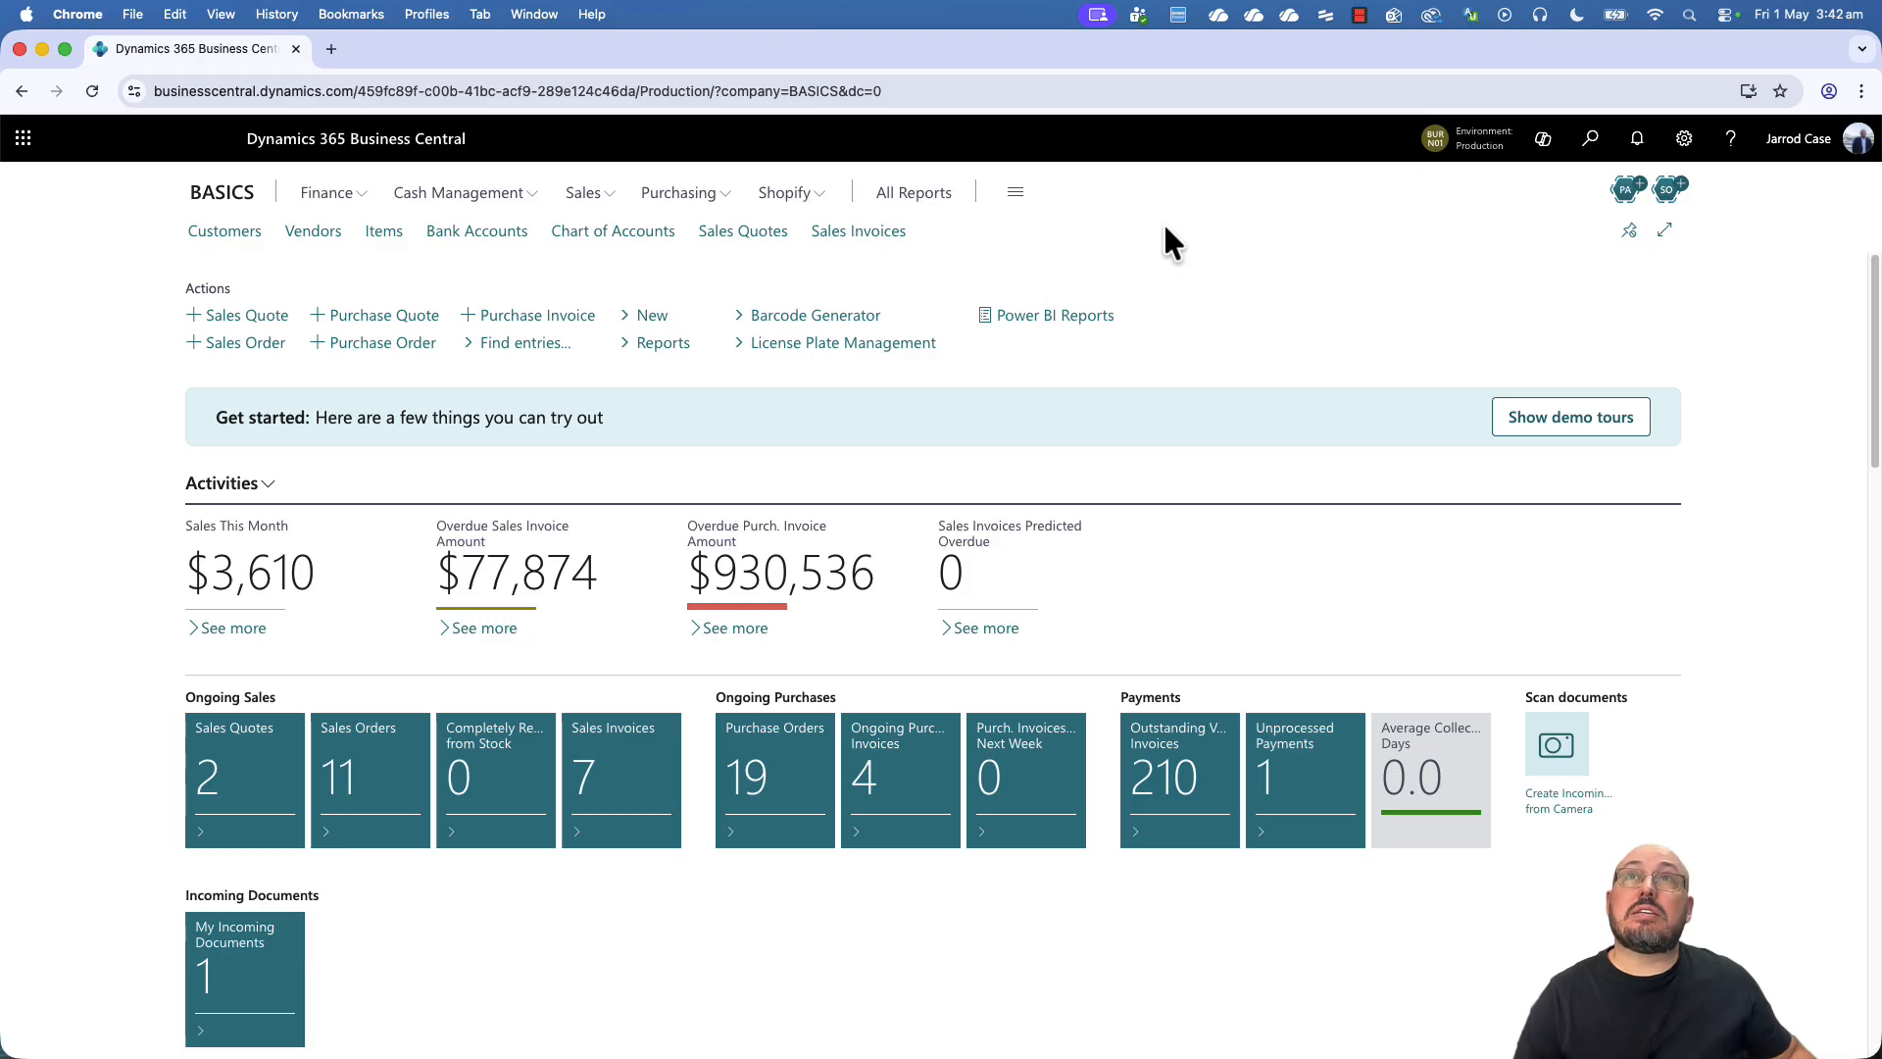
Start personalising the home page, clear all of its personalisation and confirm restoring the original layout
left_click(1684, 138)
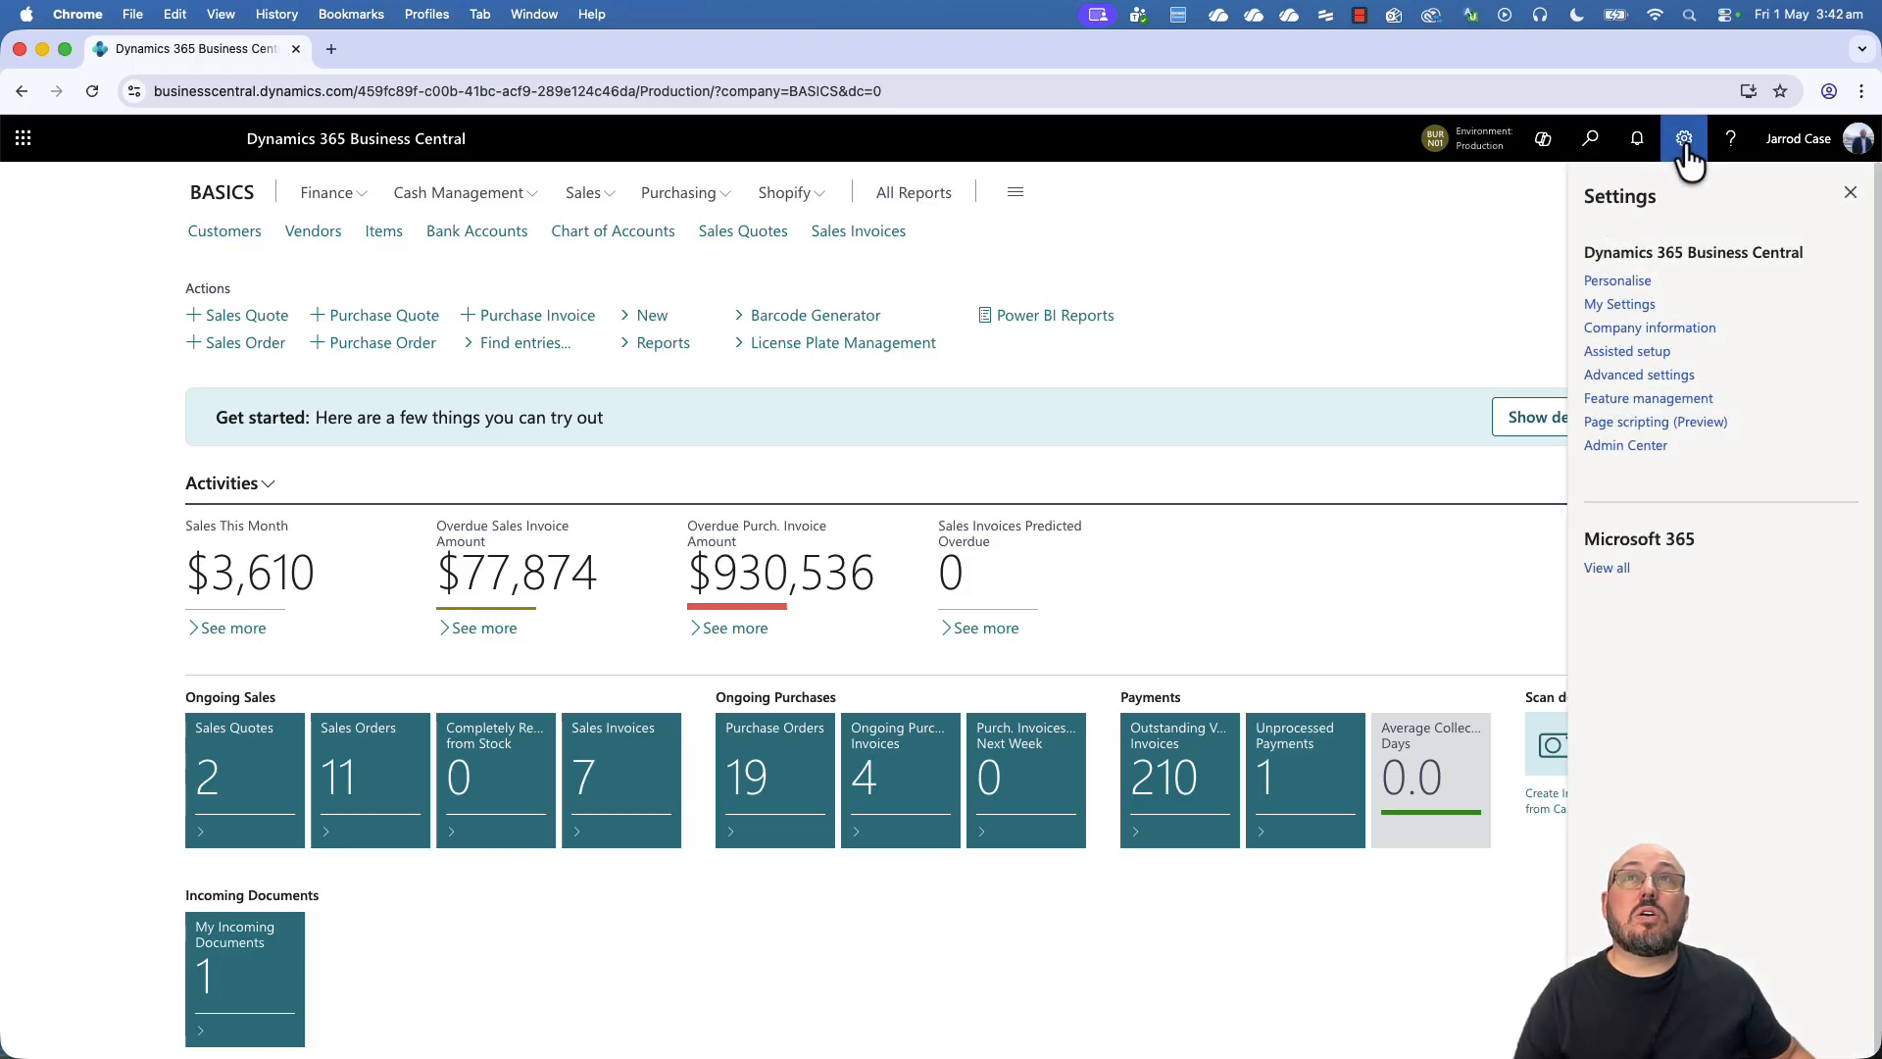
left_click(1620, 278)
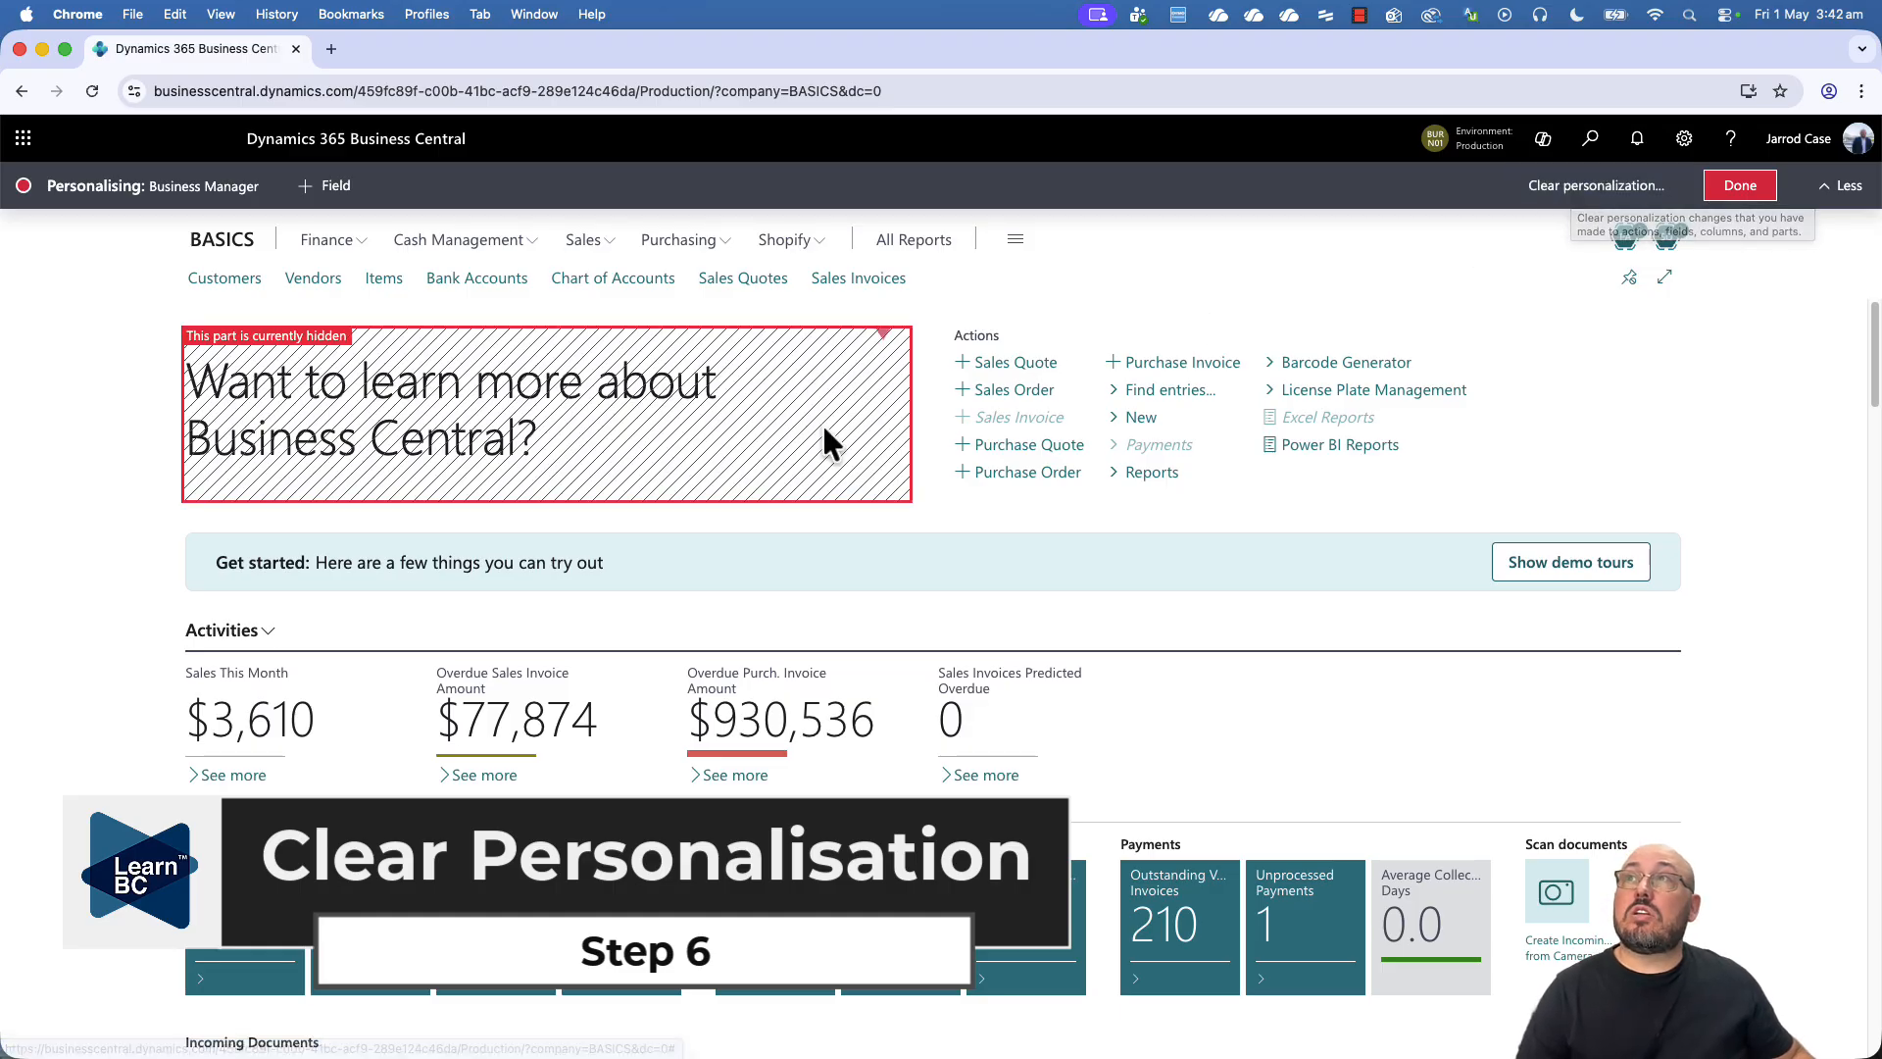
left_click(881, 331)
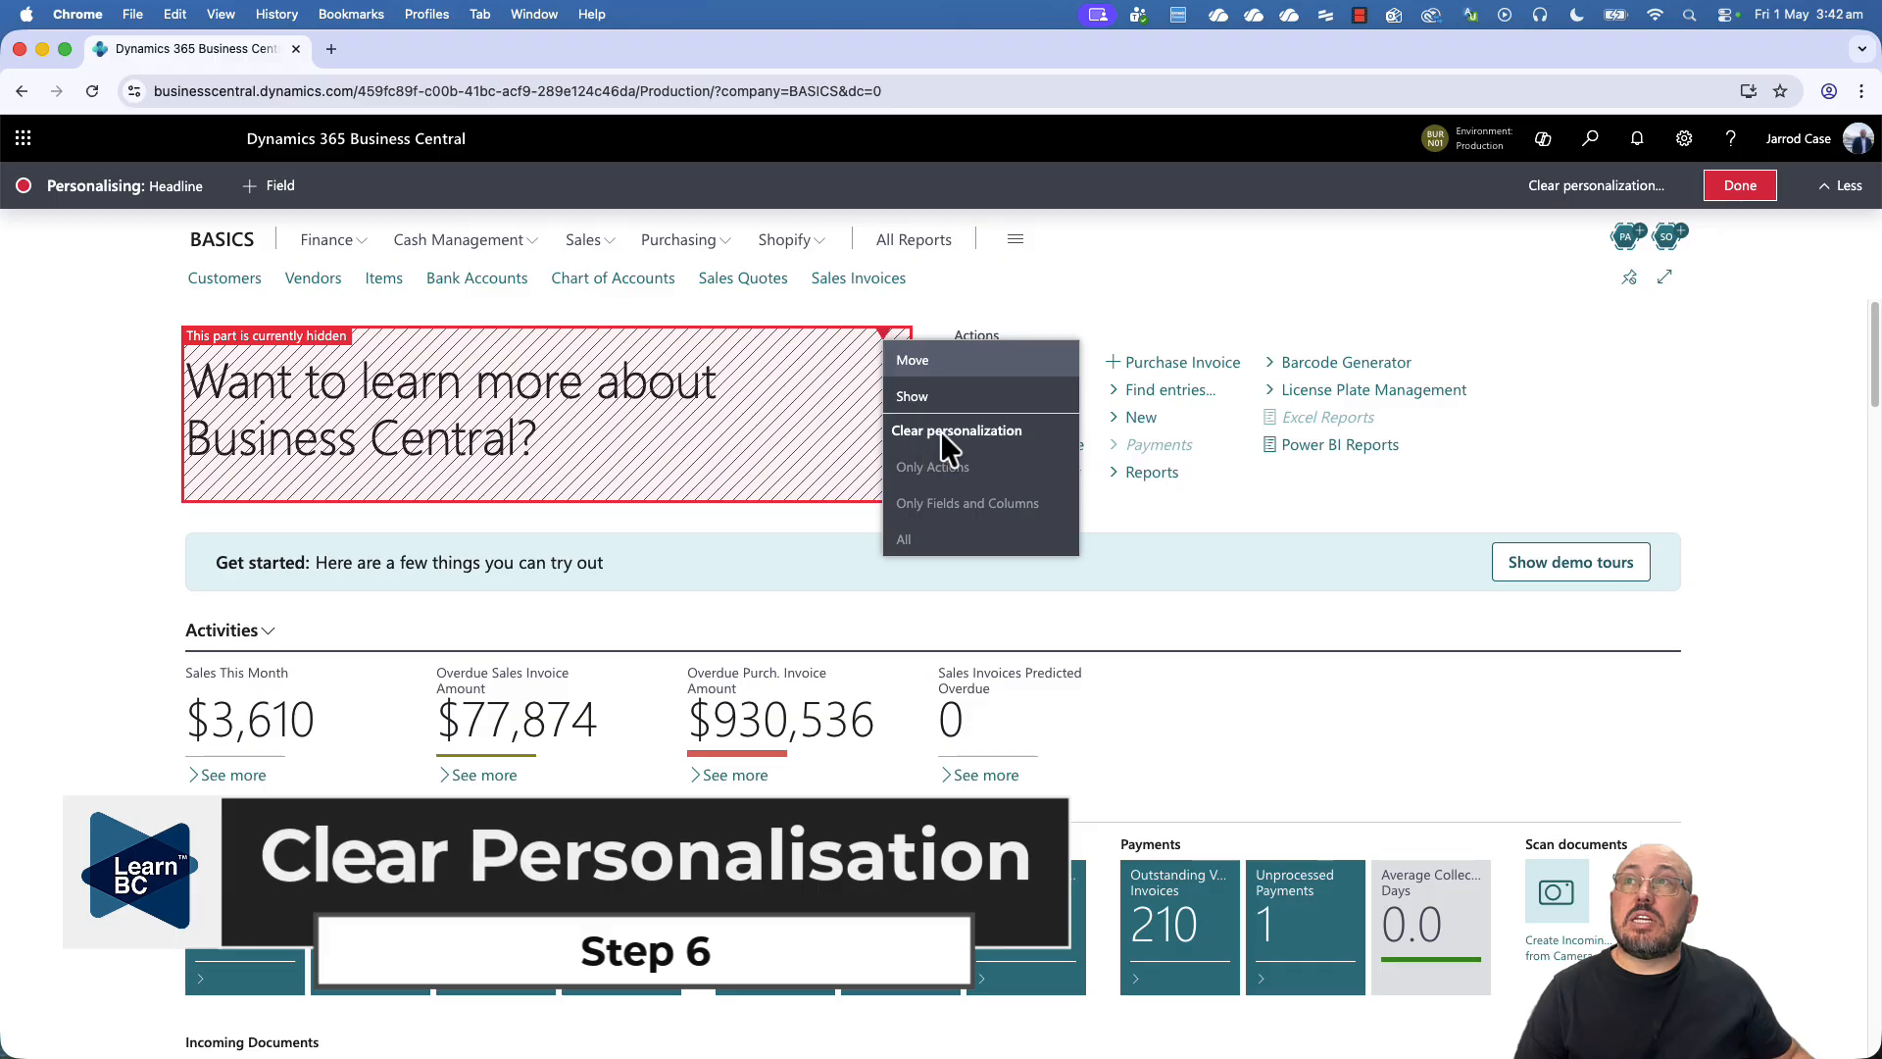
left_click(1631, 380)
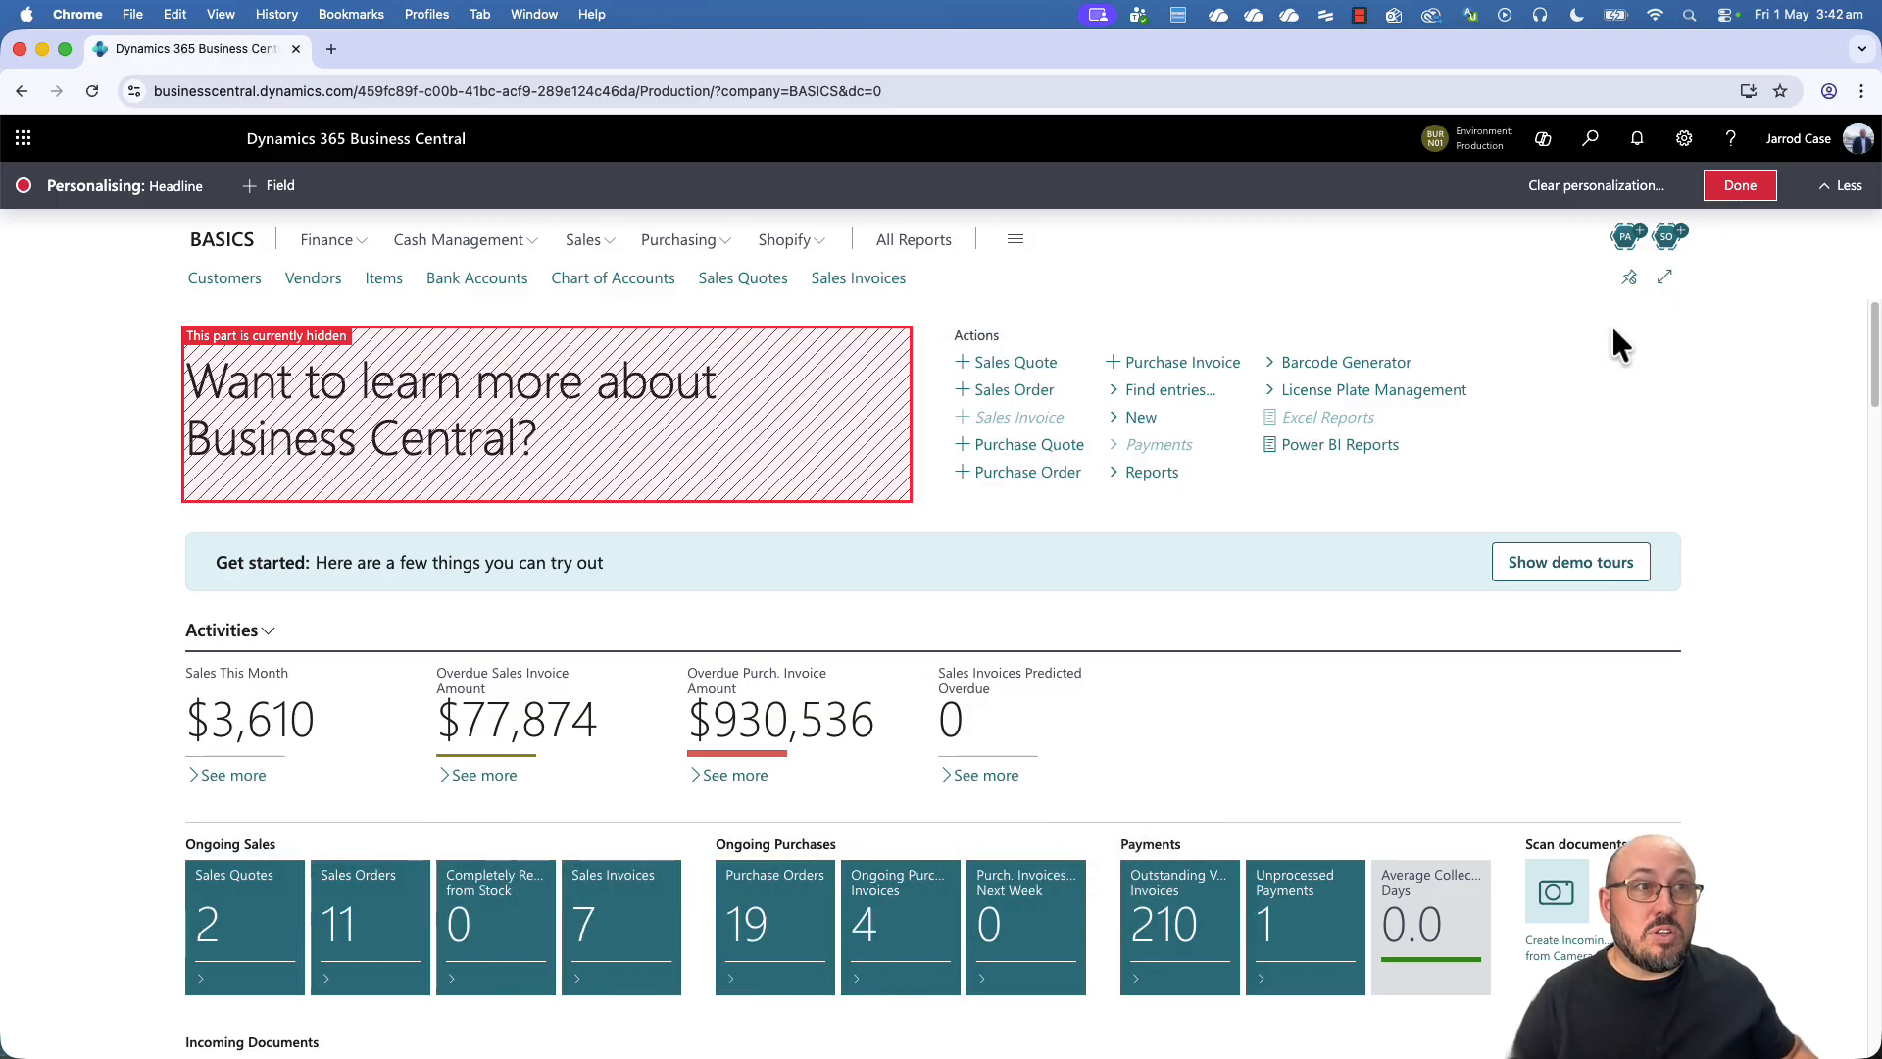
left_click(1585, 190)
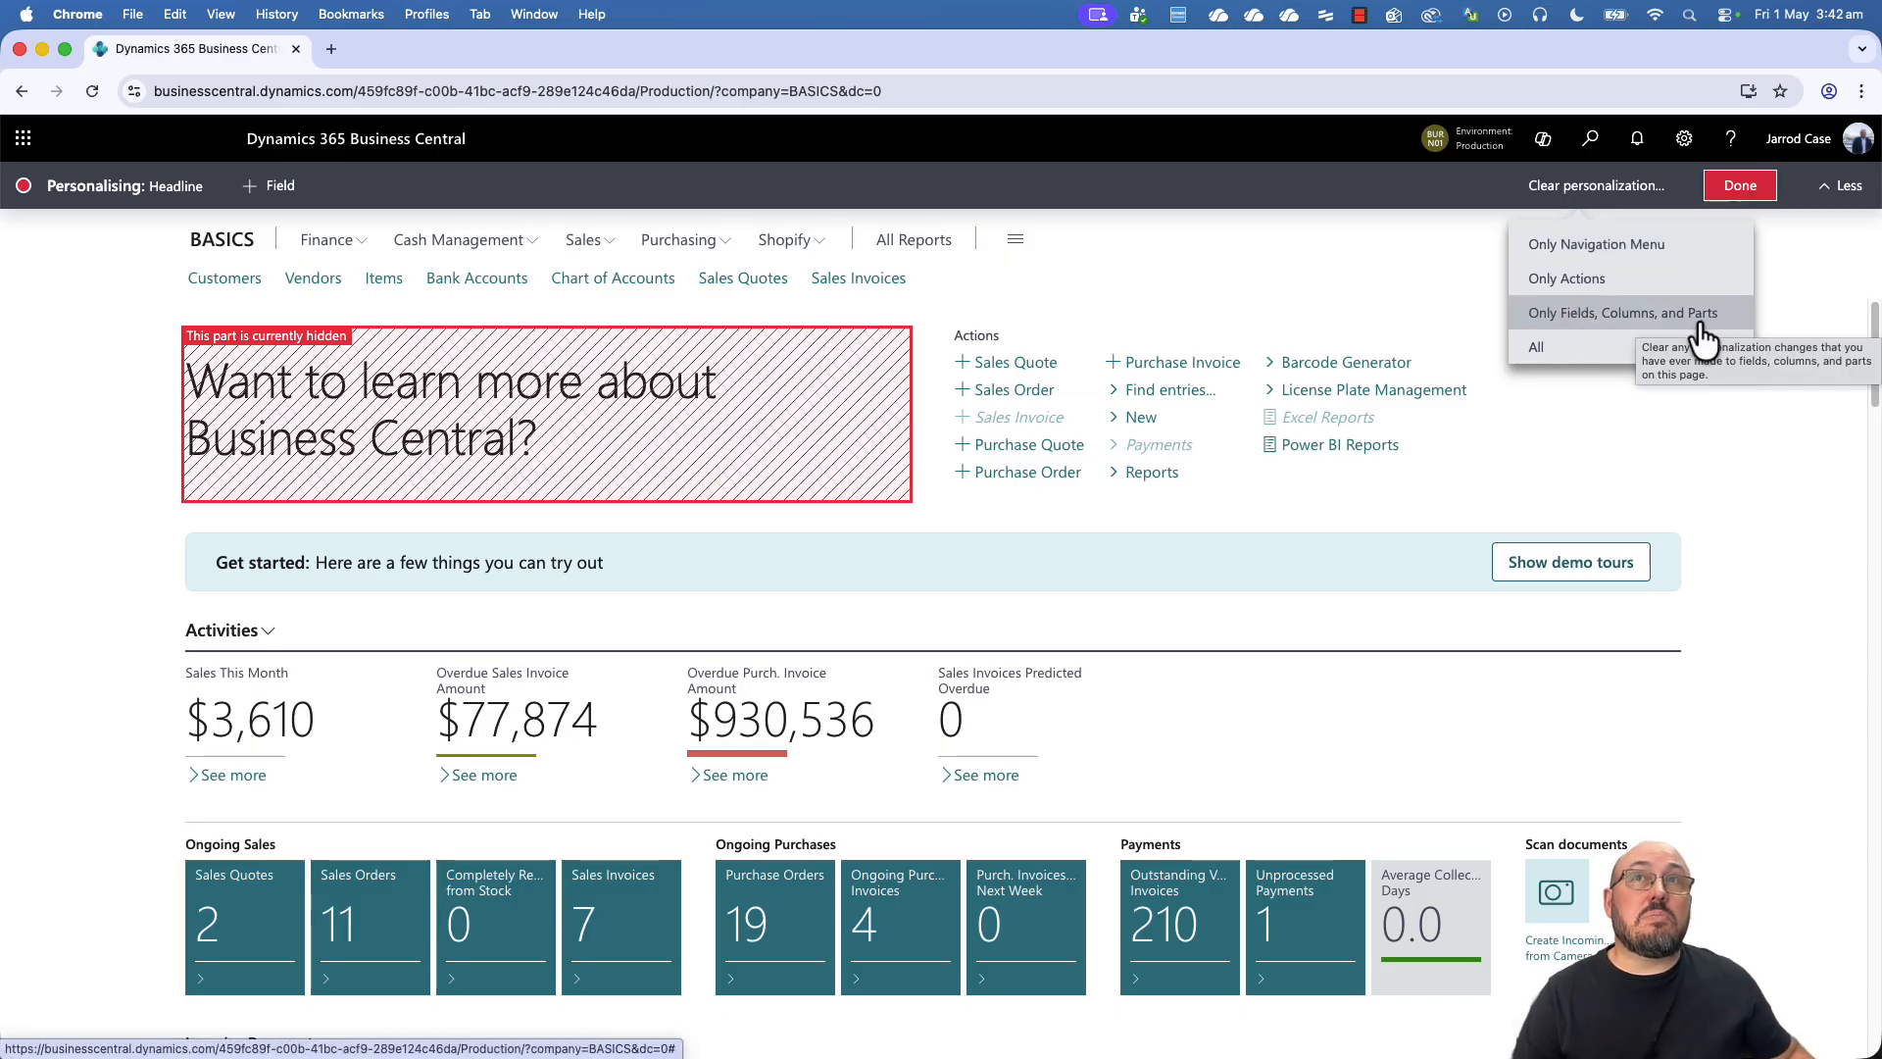
left_click(1539, 357)
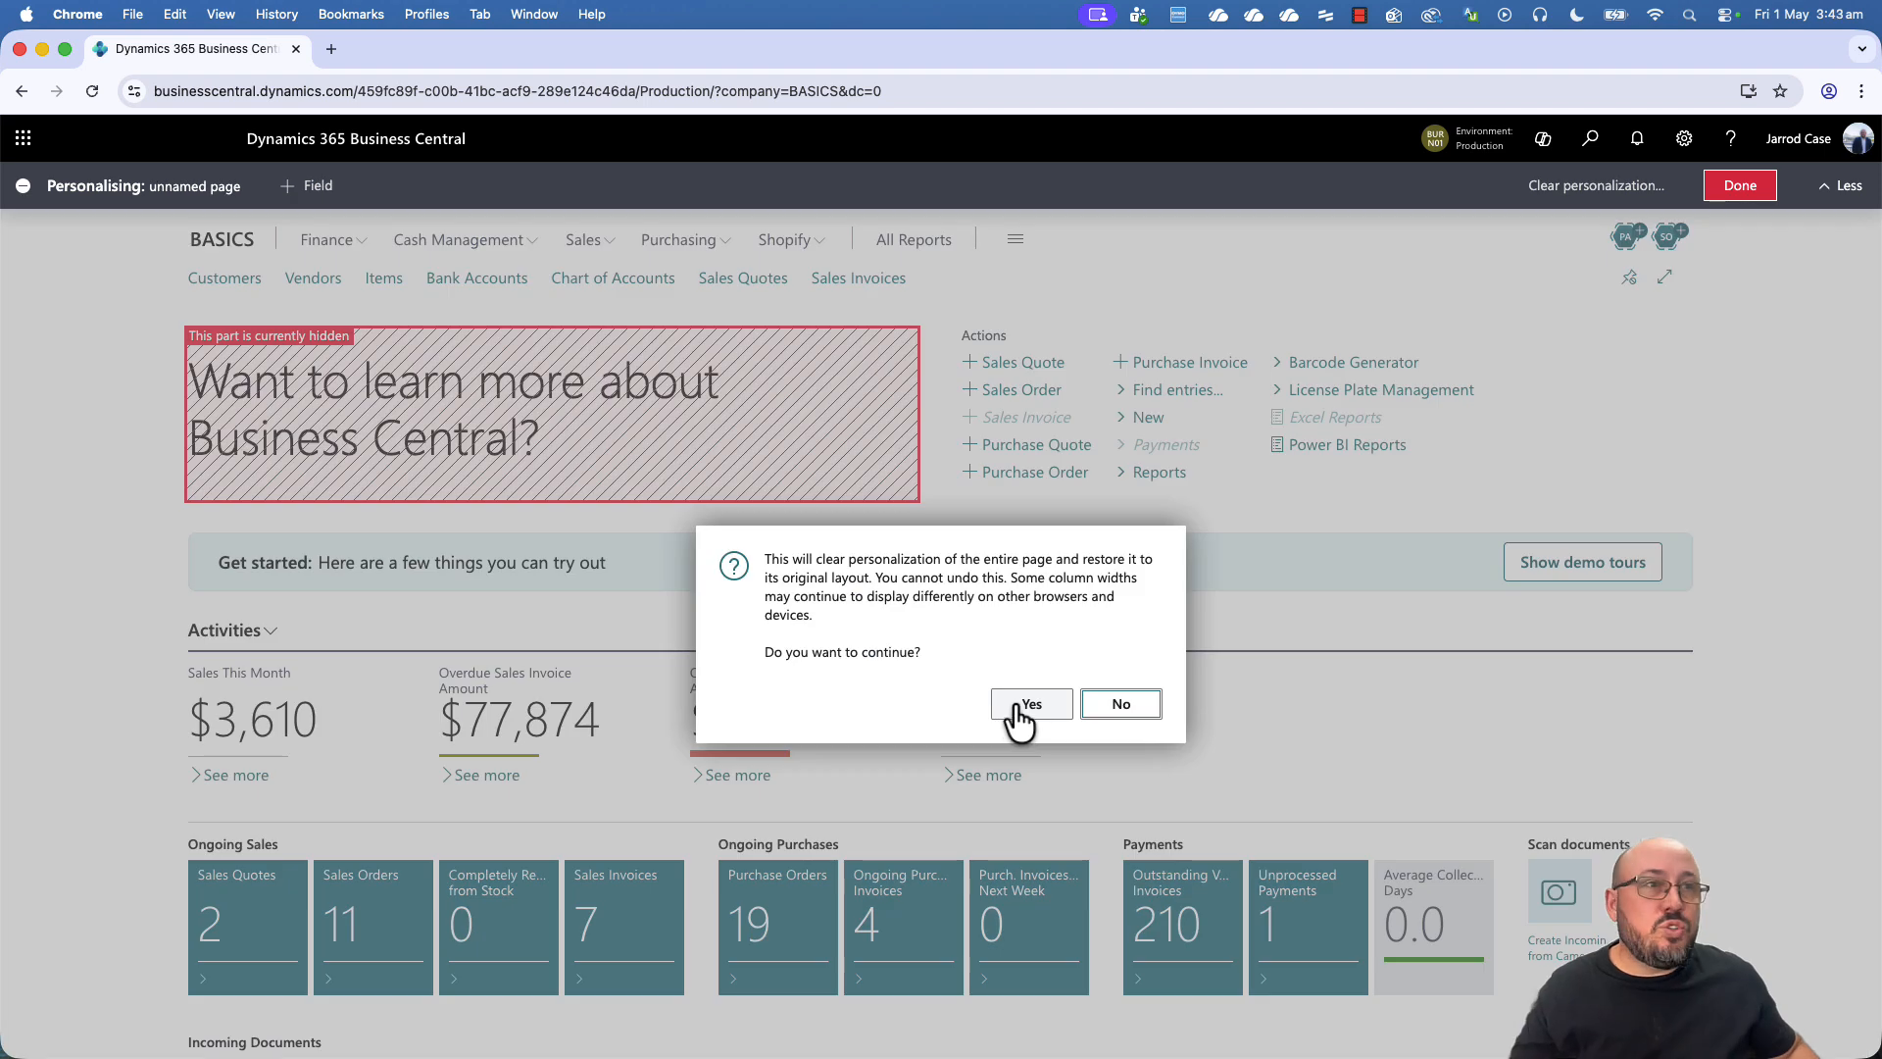
left_click(1020, 706)
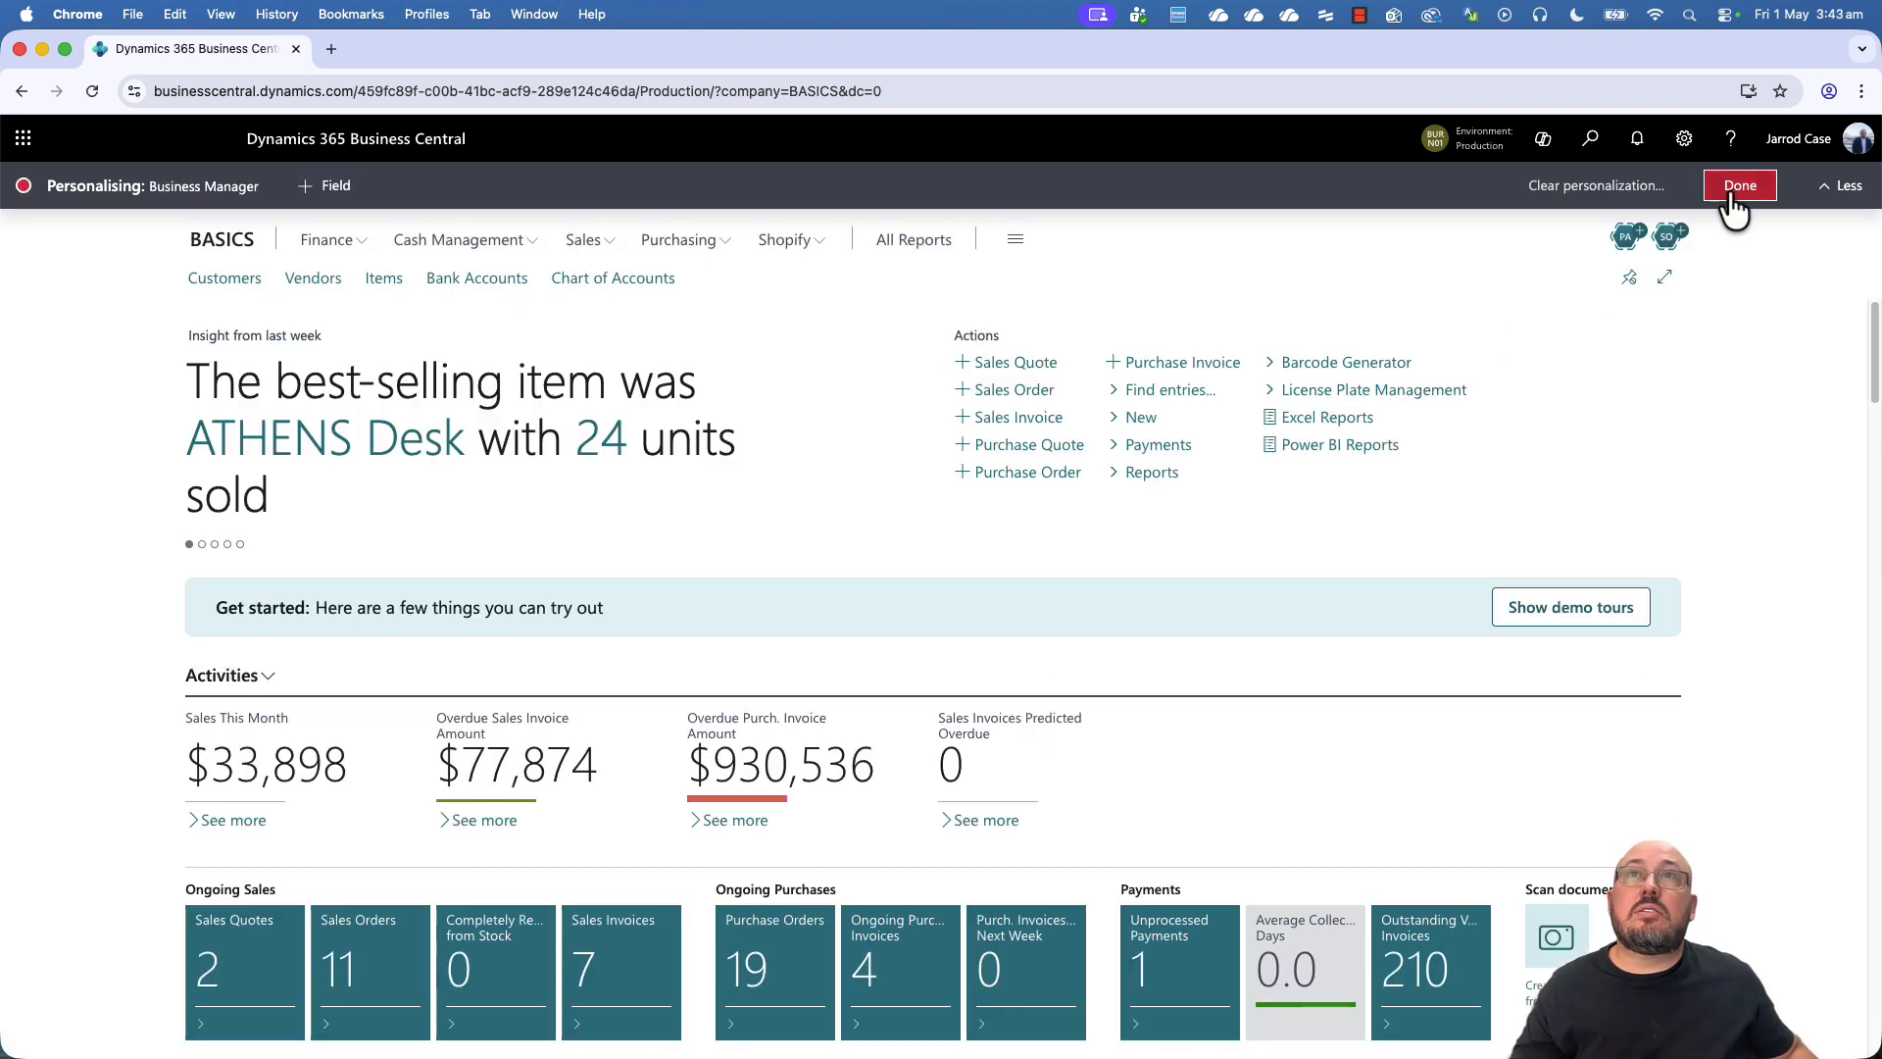
Finish personalising the home page and open the Customers list
left_click(1730, 188)
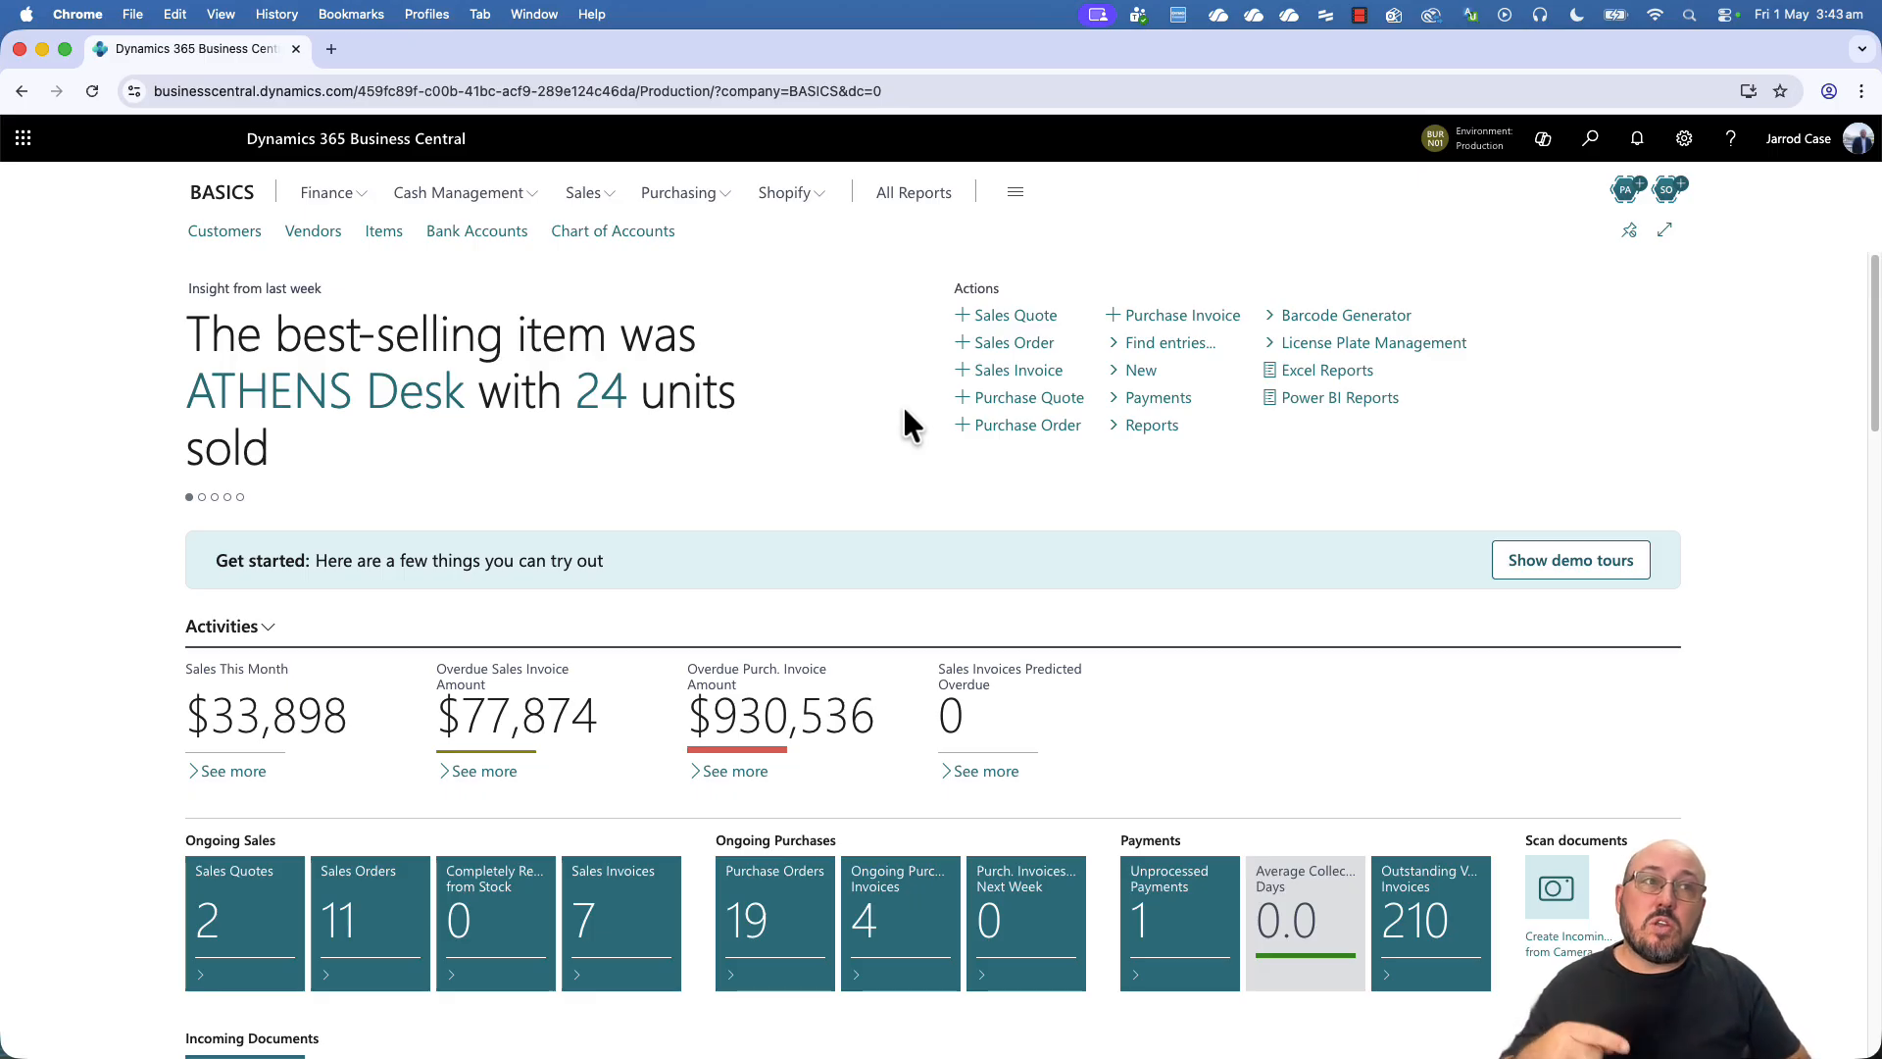
left_click(228, 232)
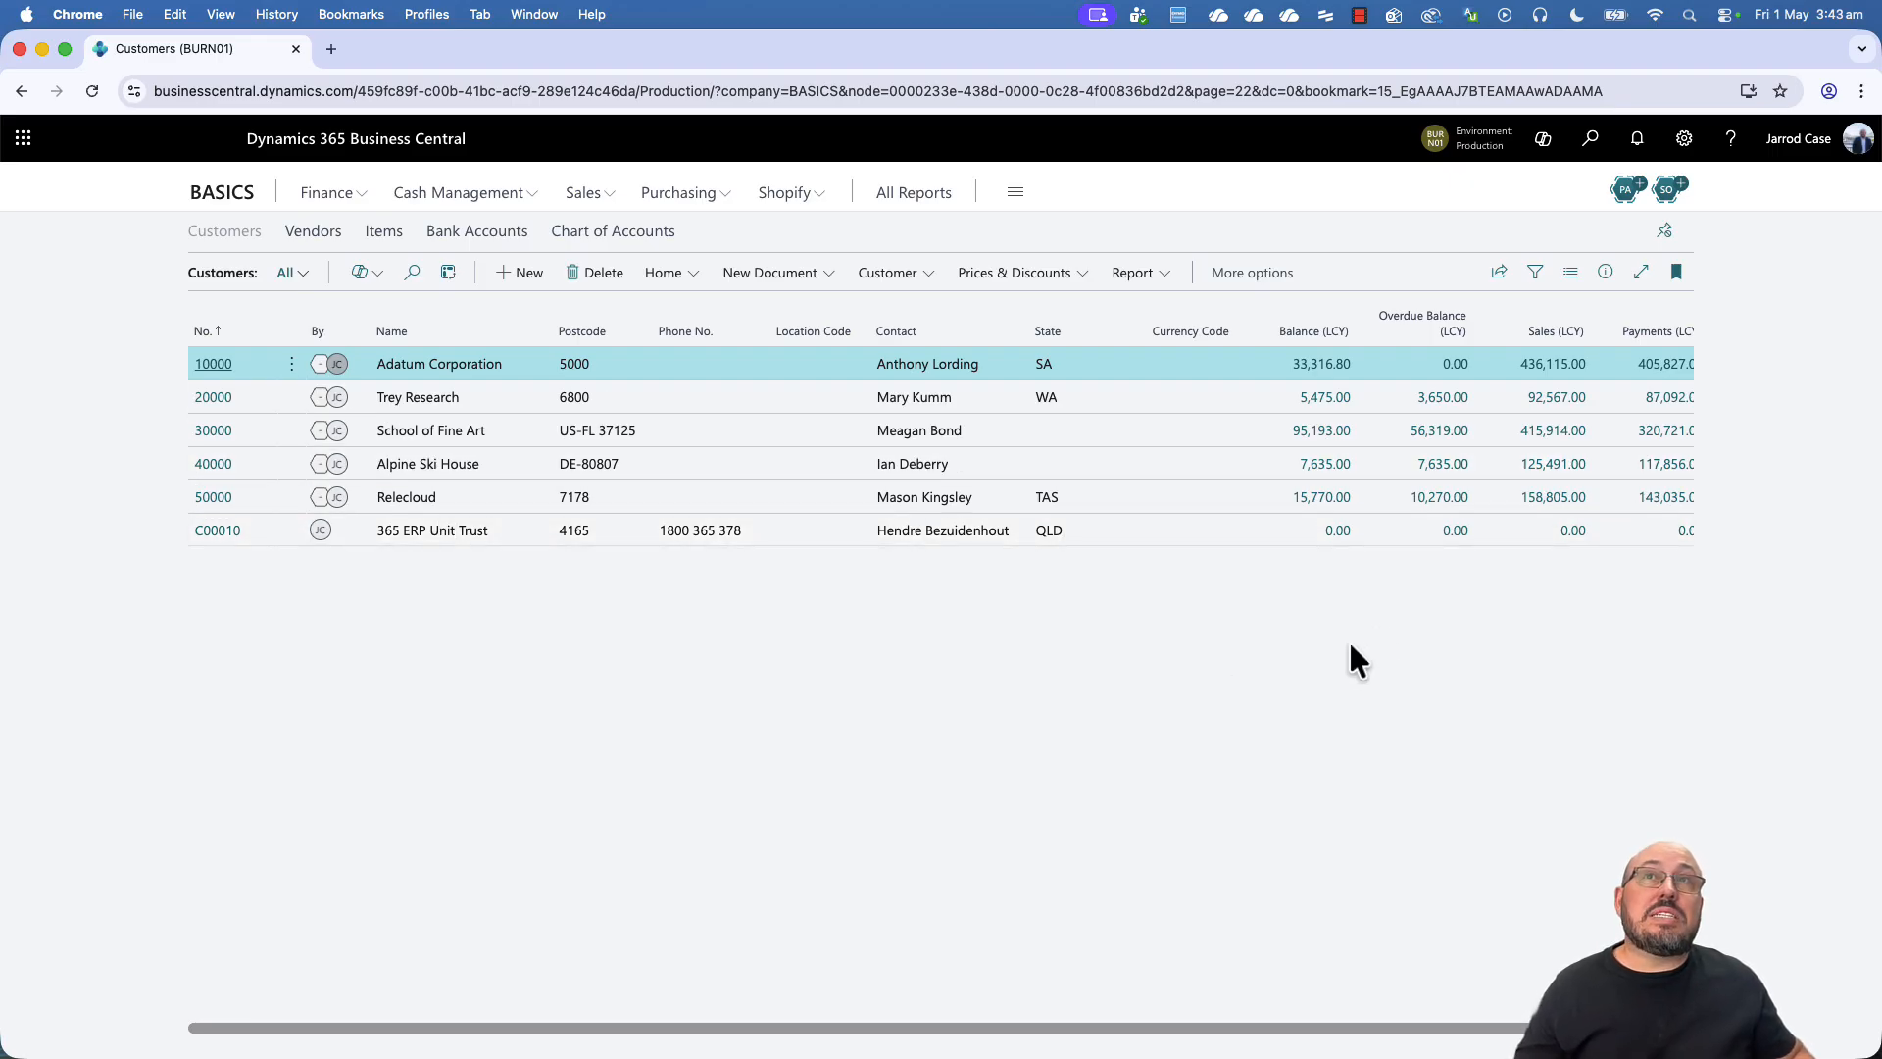
left_click(1684, 140)
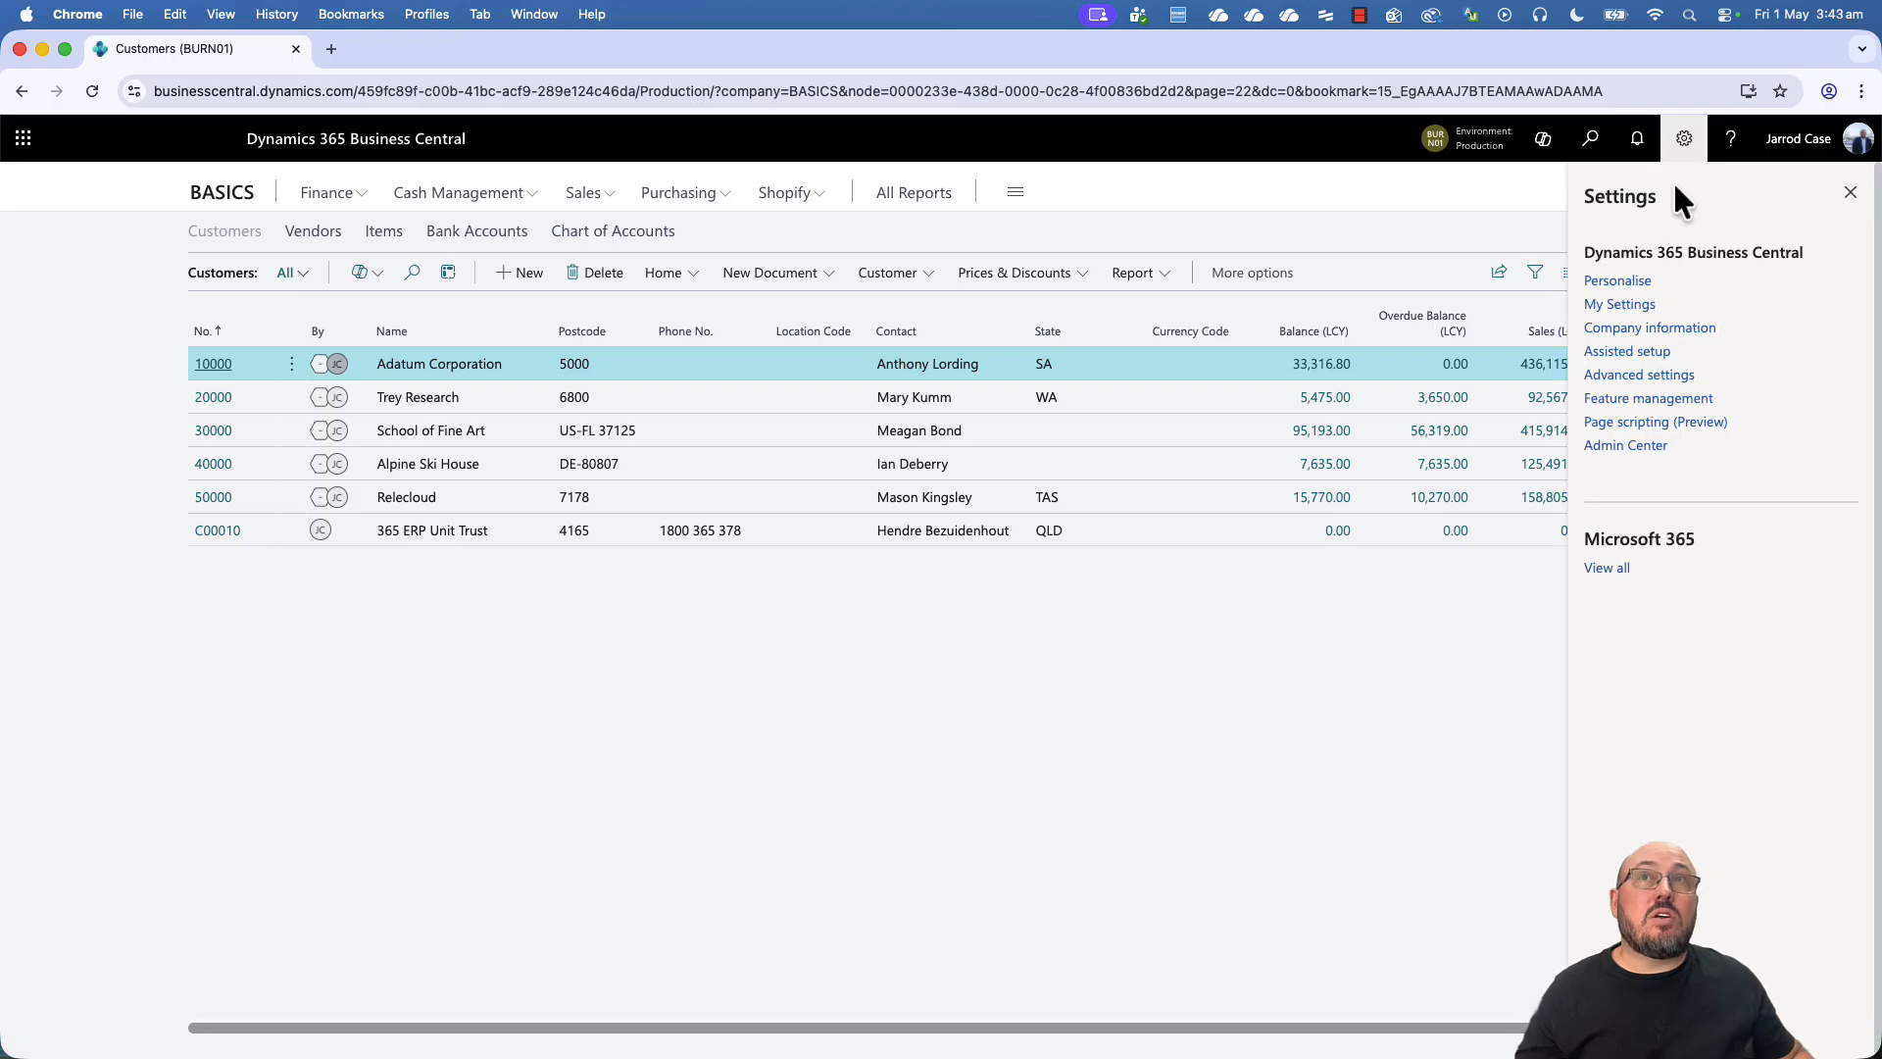
left_click(1619, 305)
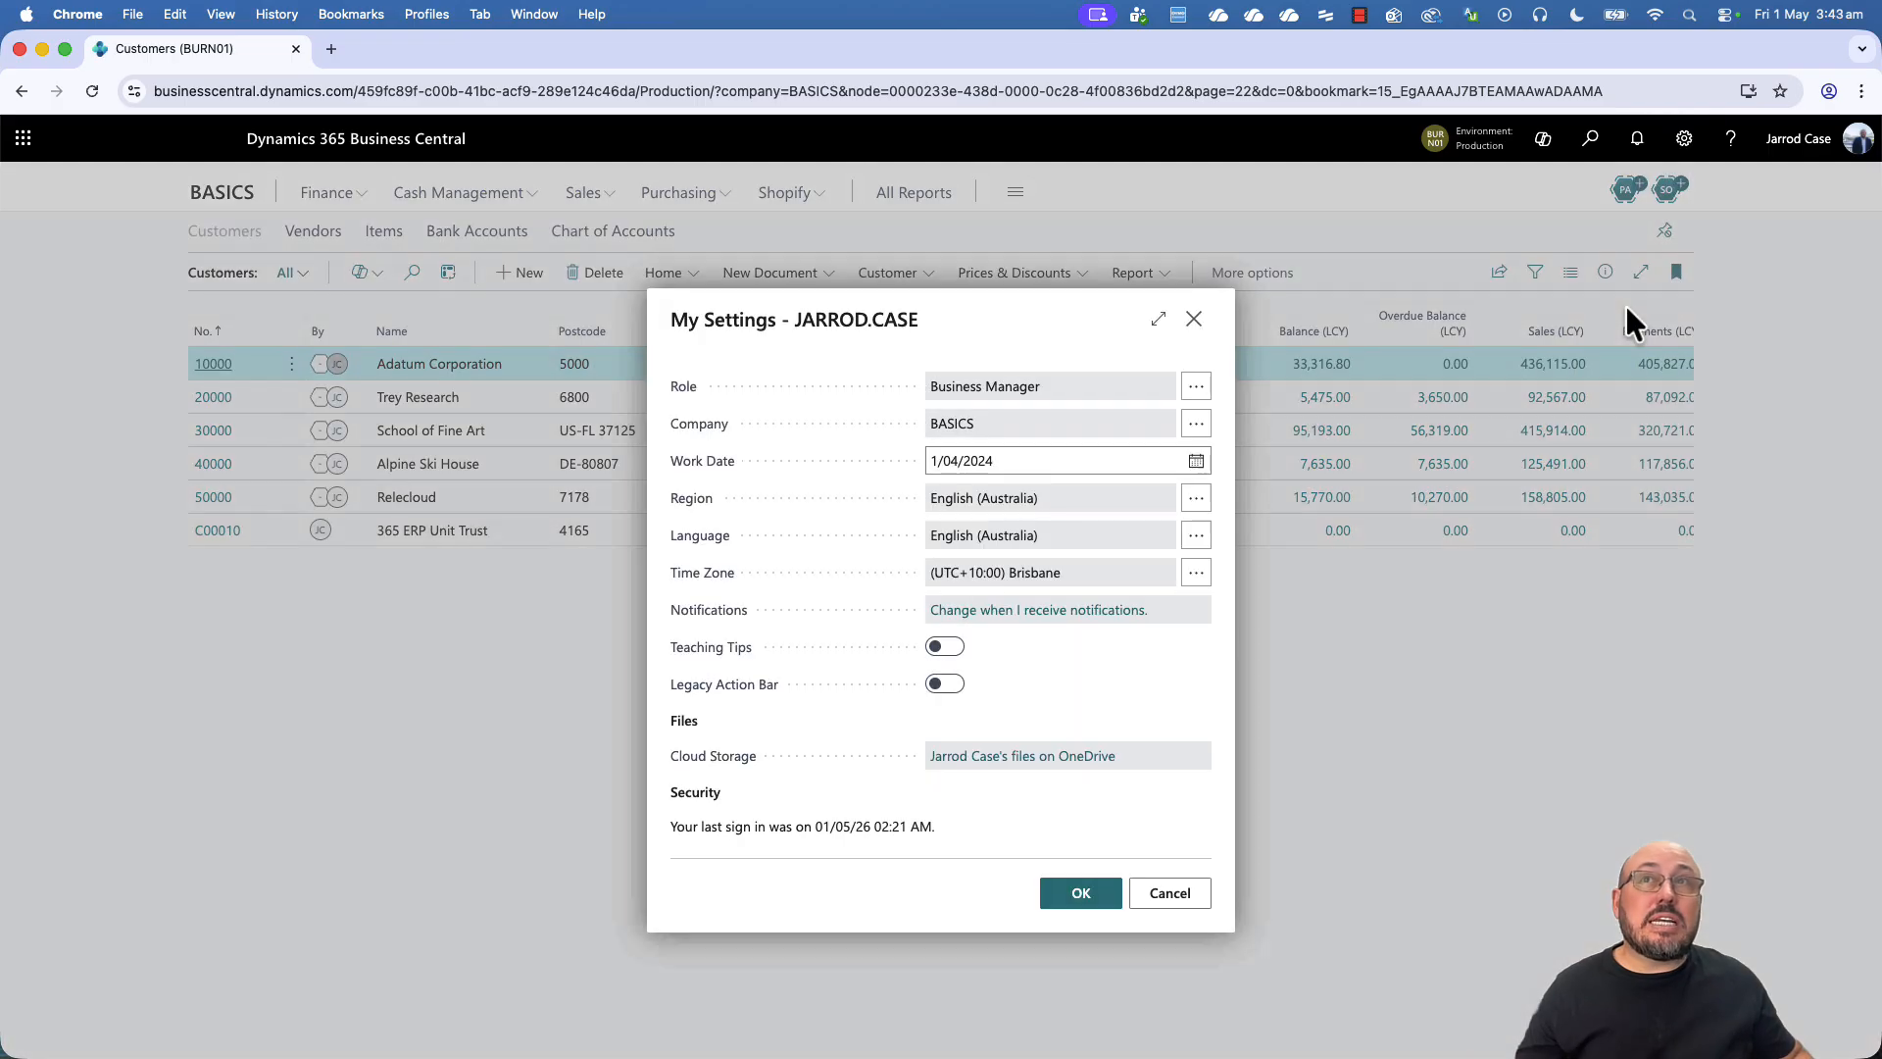
left_click(1198, 324)
Start personalising the Customers list, clear all of its personalisation, confirm the reset and finish personalising
left_click(1684, 138)
left_click(1618, 281)
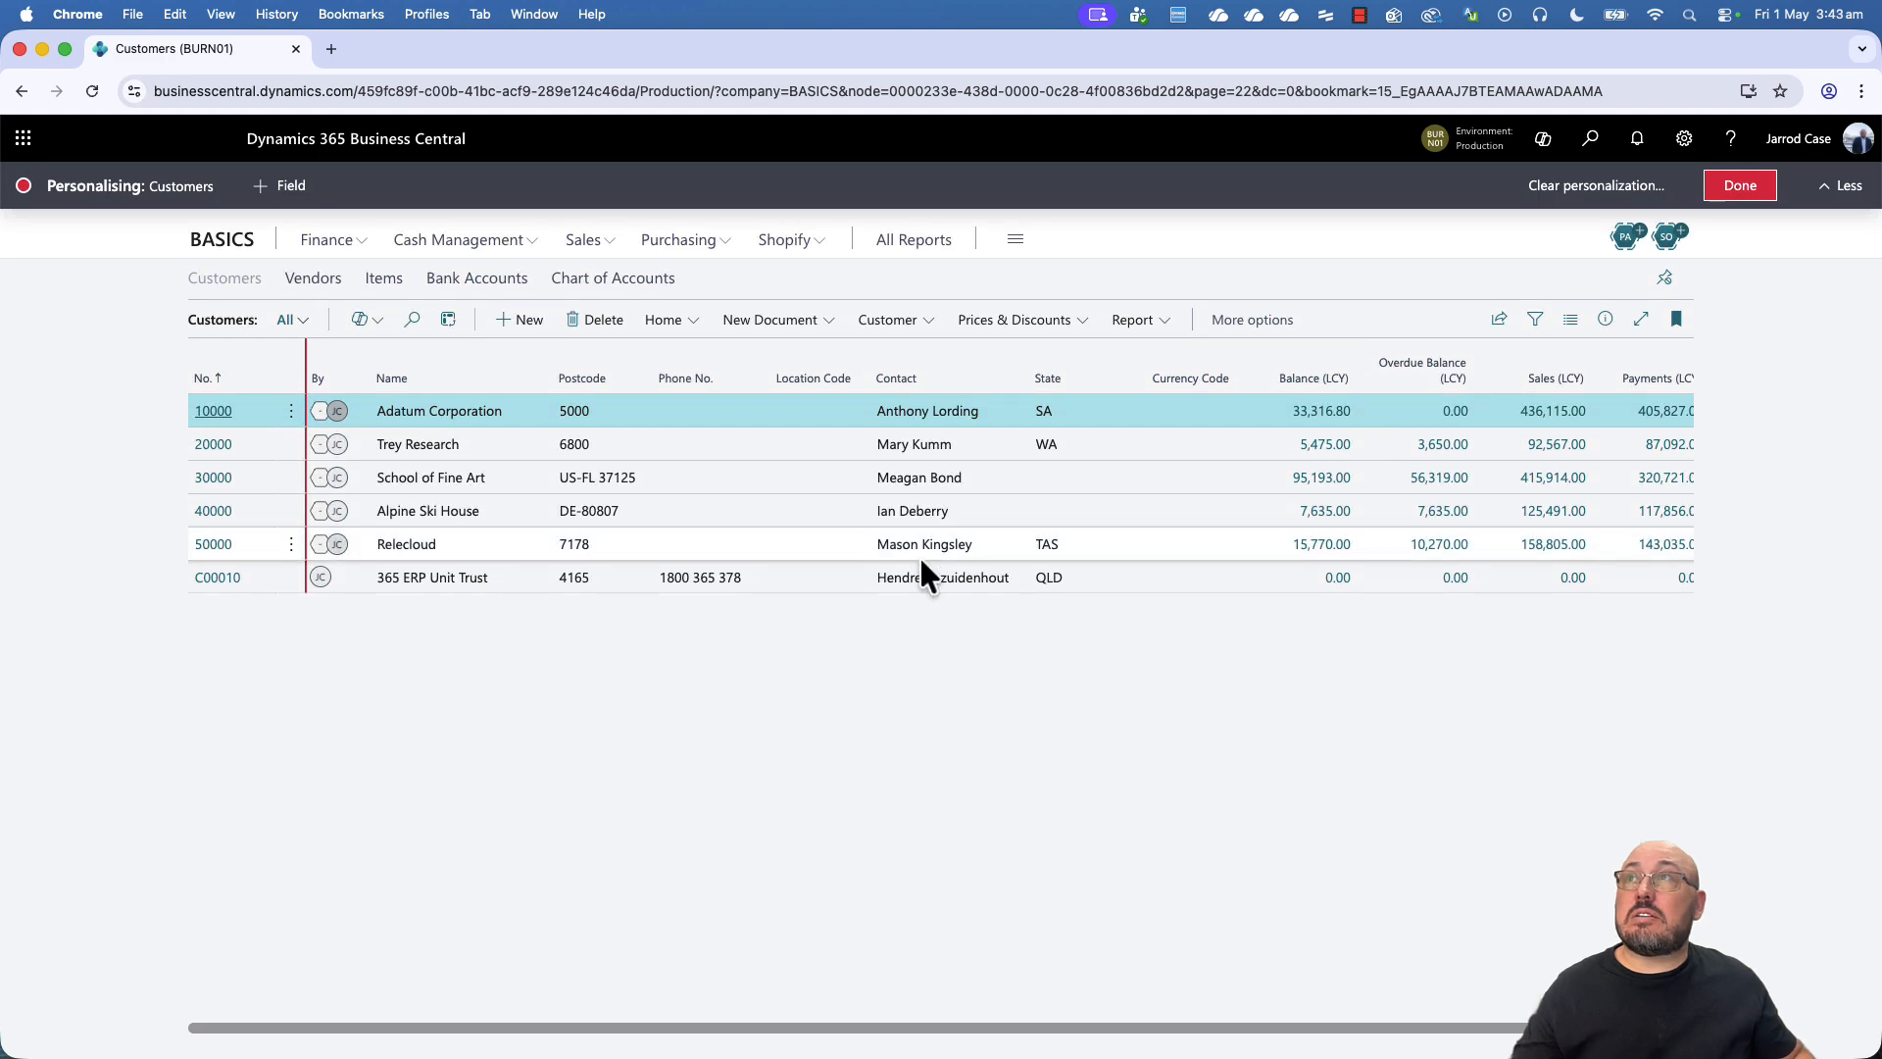
left_click(1557, 185)
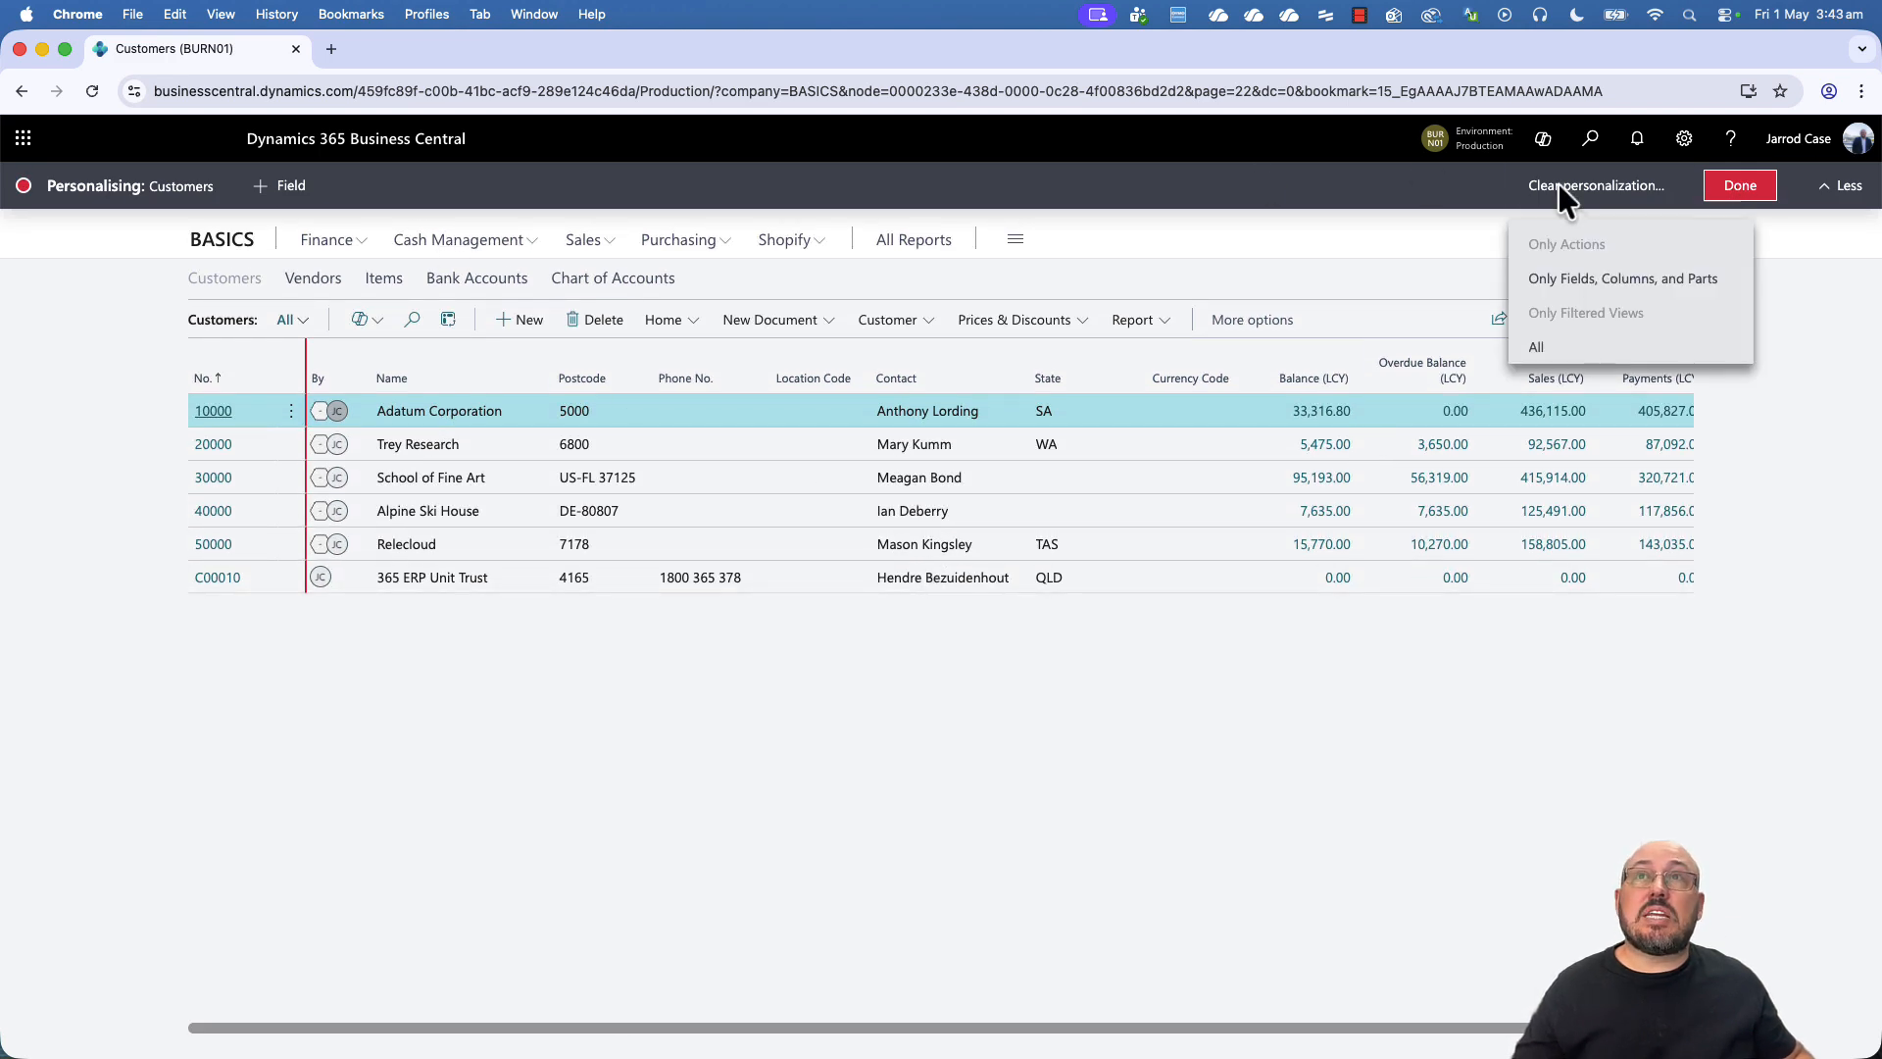
left_click(1551, 353)
left_click(1032, 704)
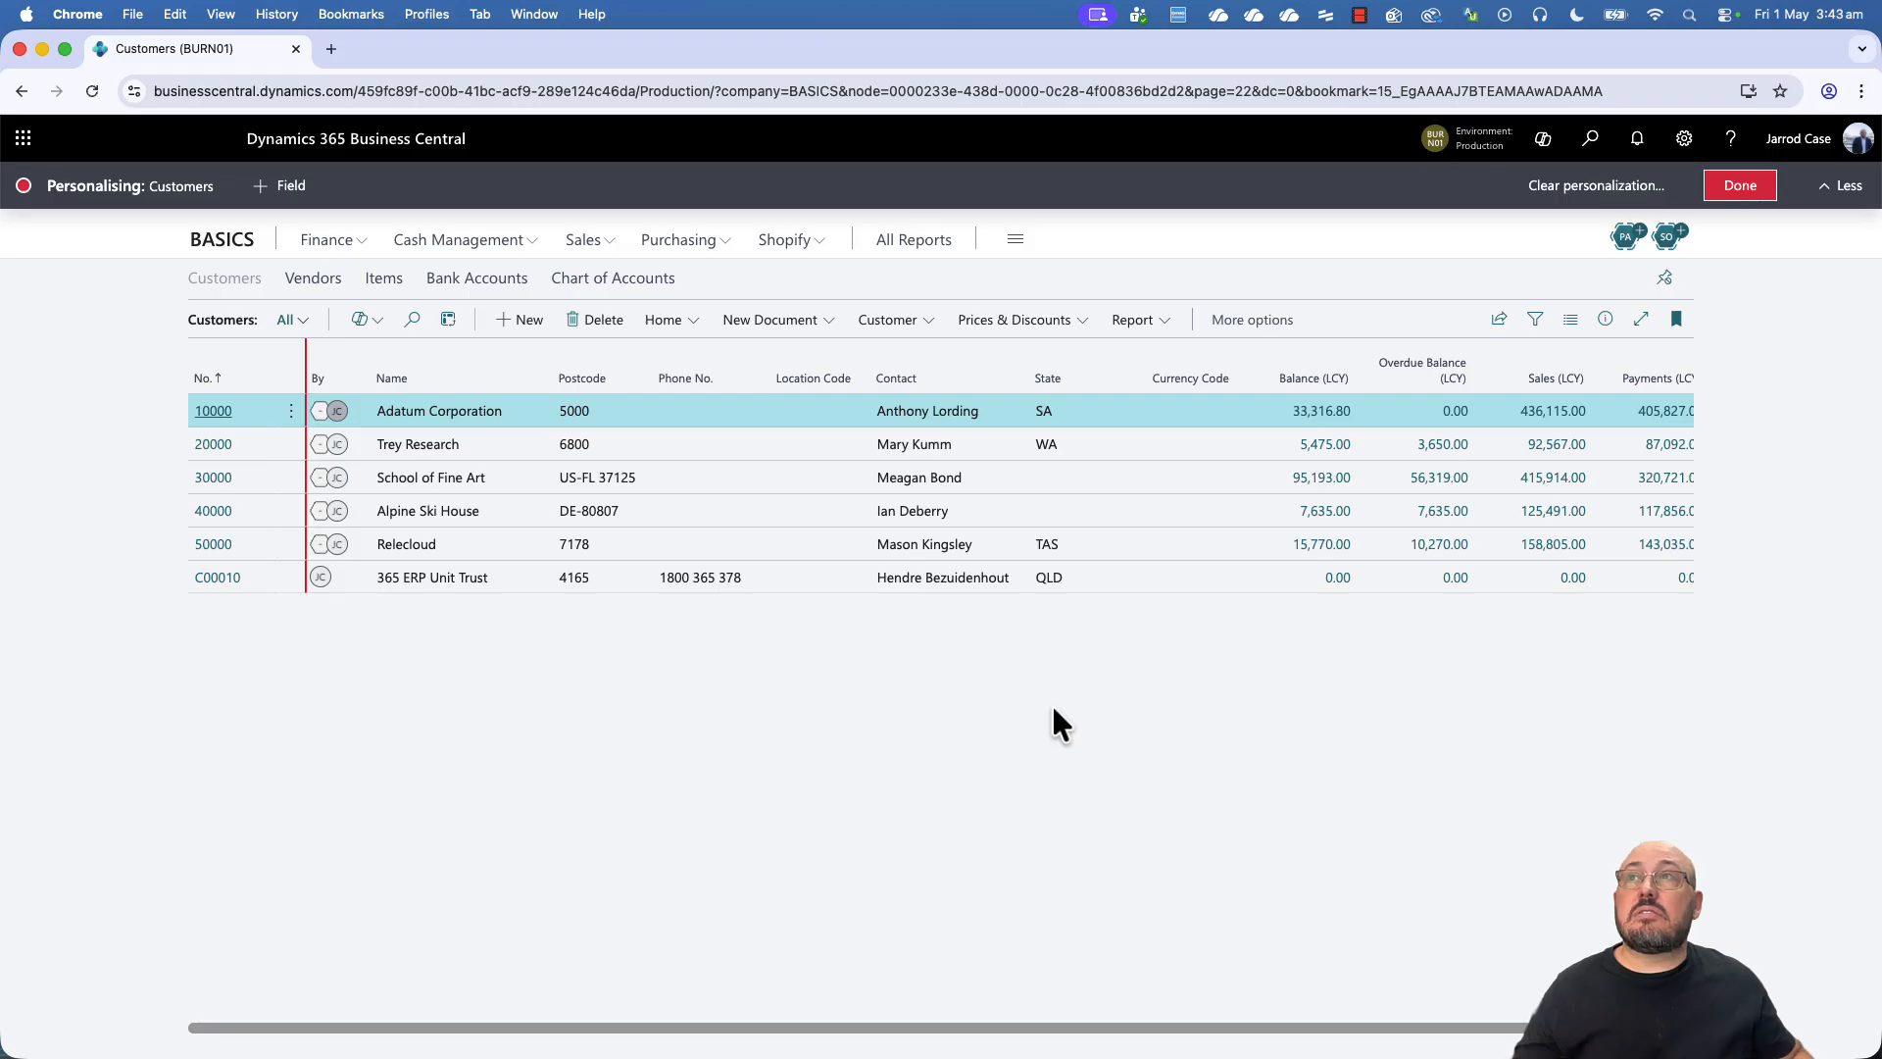
left_click(1731, 193)
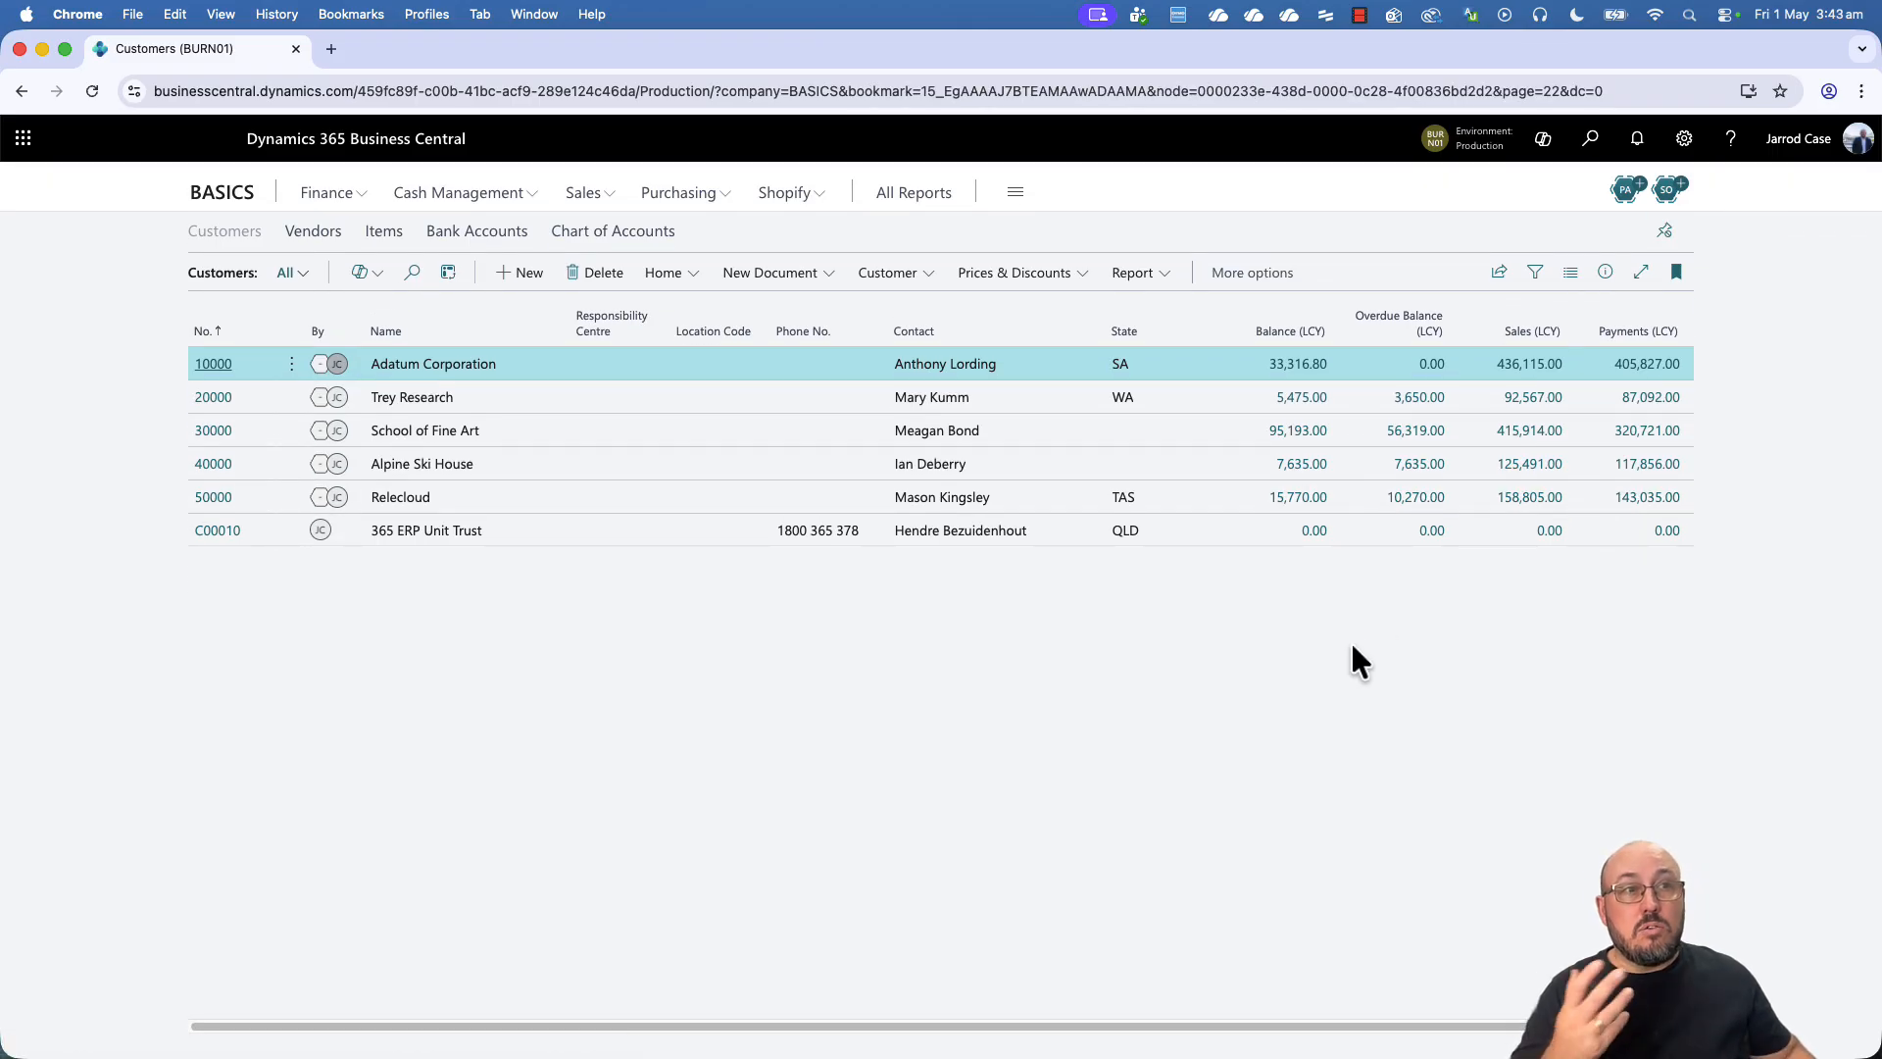